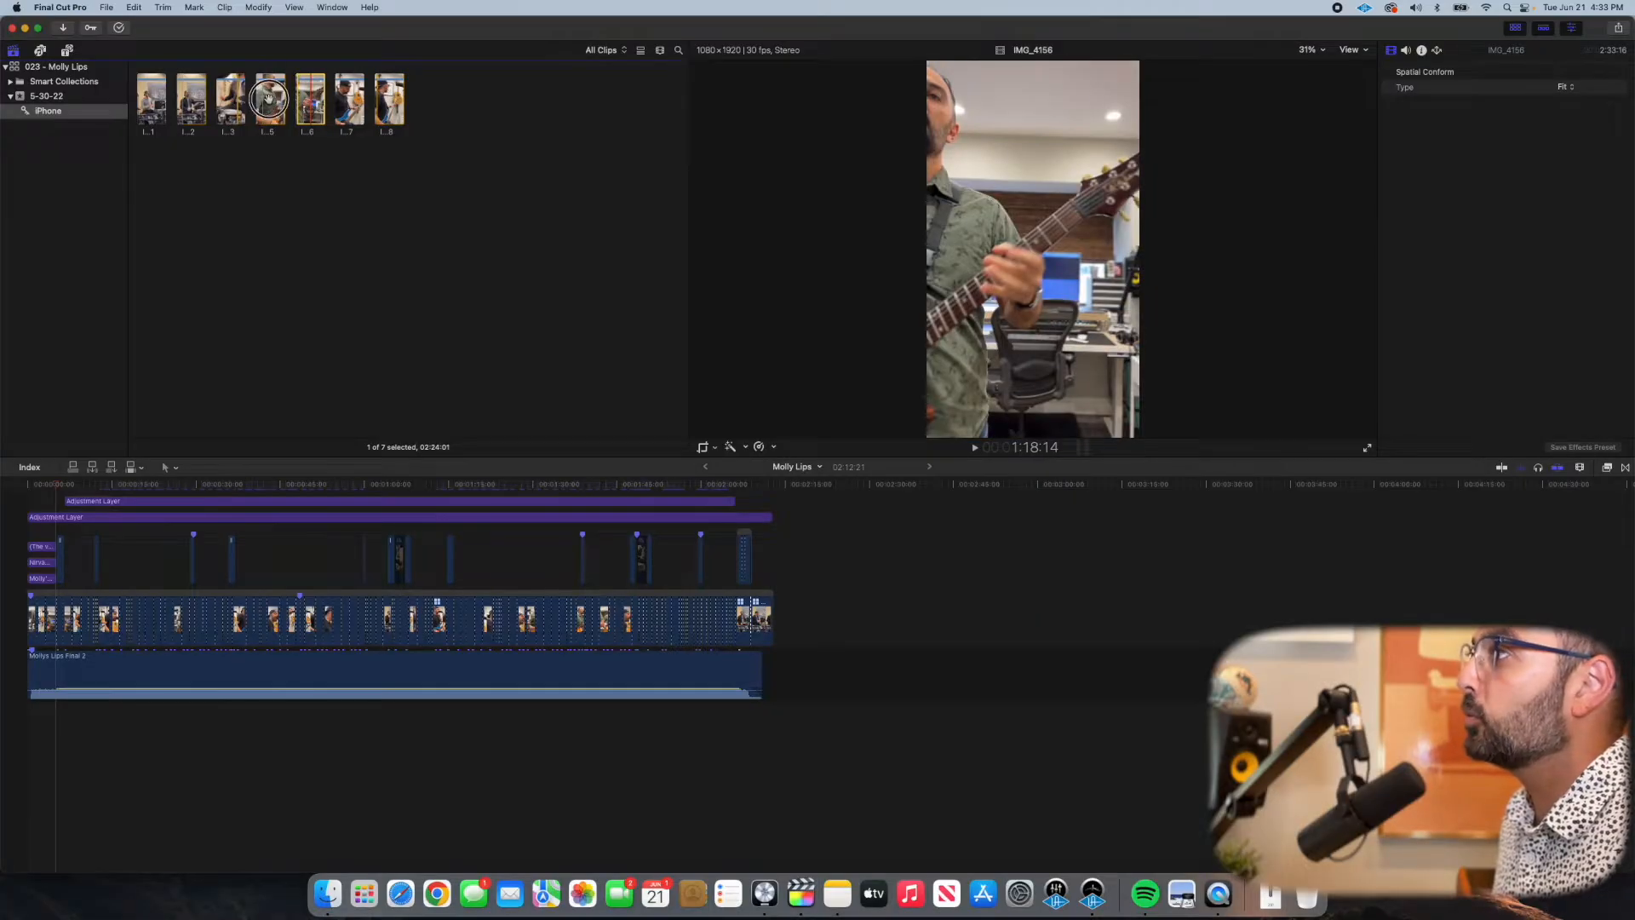
Step: Select the four guitar and bass clips IMG_4155 to IMG_4158 in the browser and start a new multicam clip from them
left_click(269, 100)
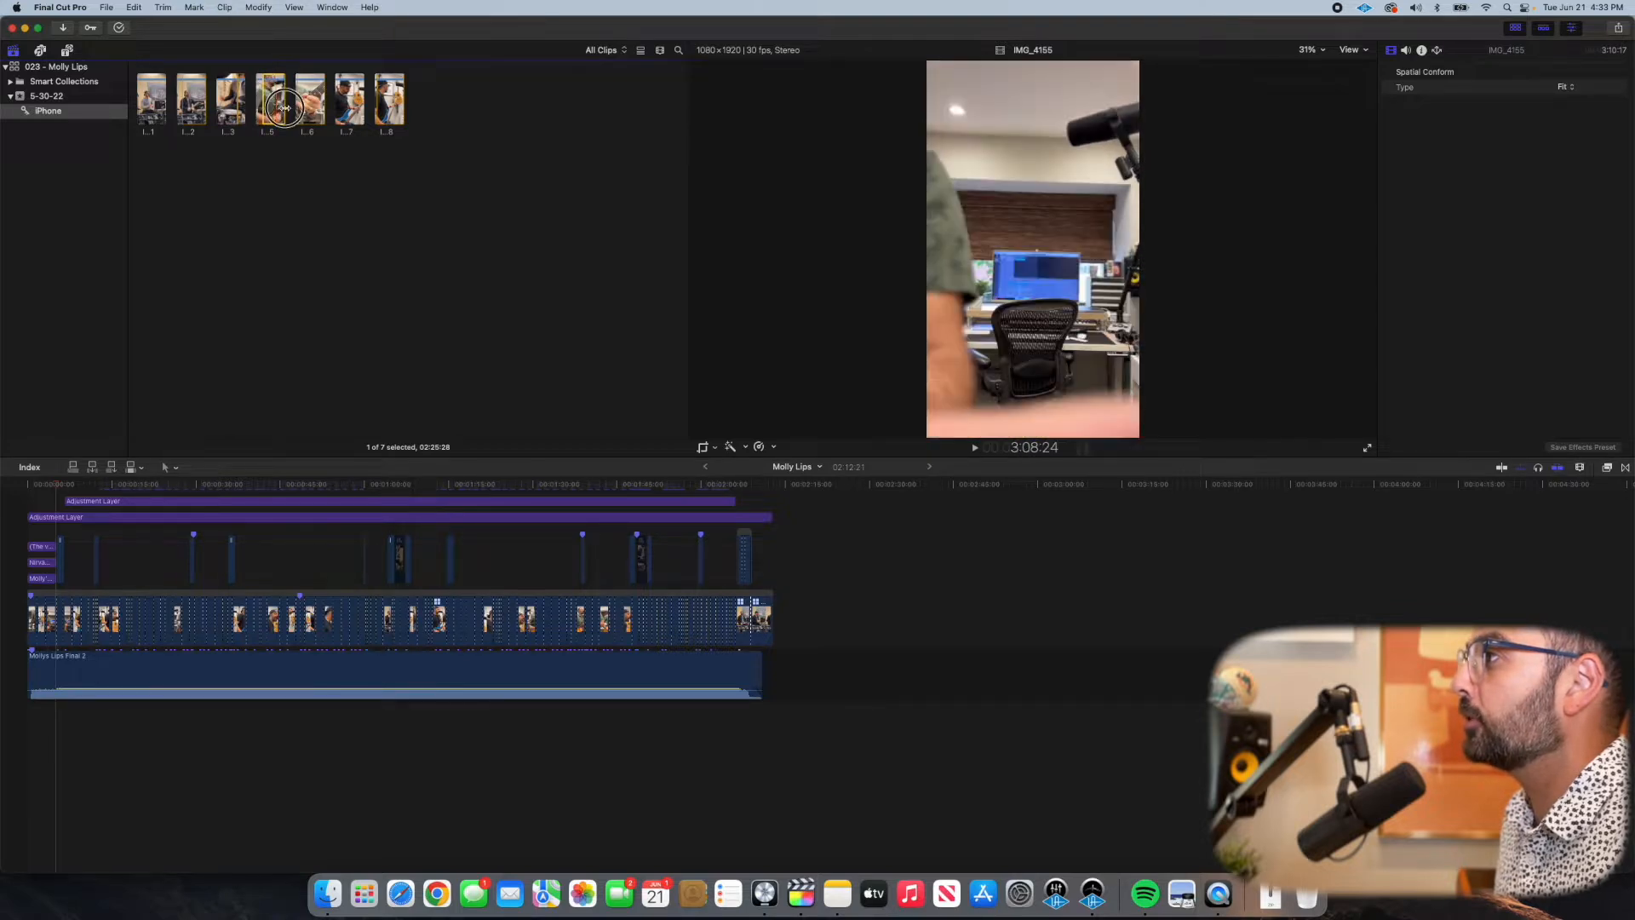
left_click(309, 105)
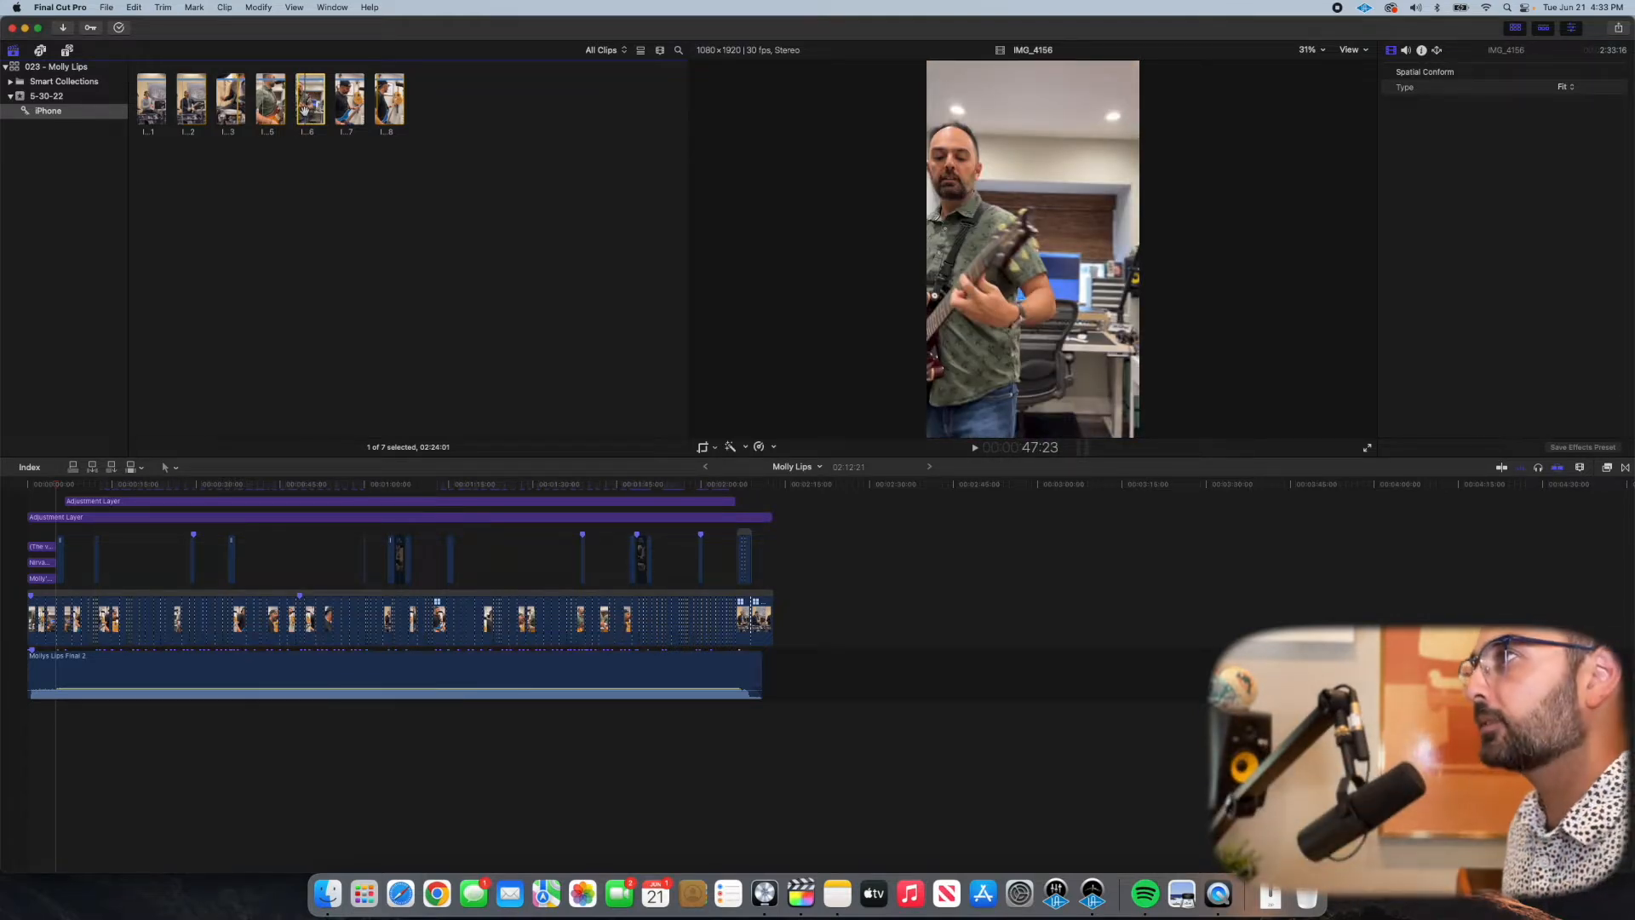
left_click(392, 113)
left_click_drag(447, 138, 274, 105)
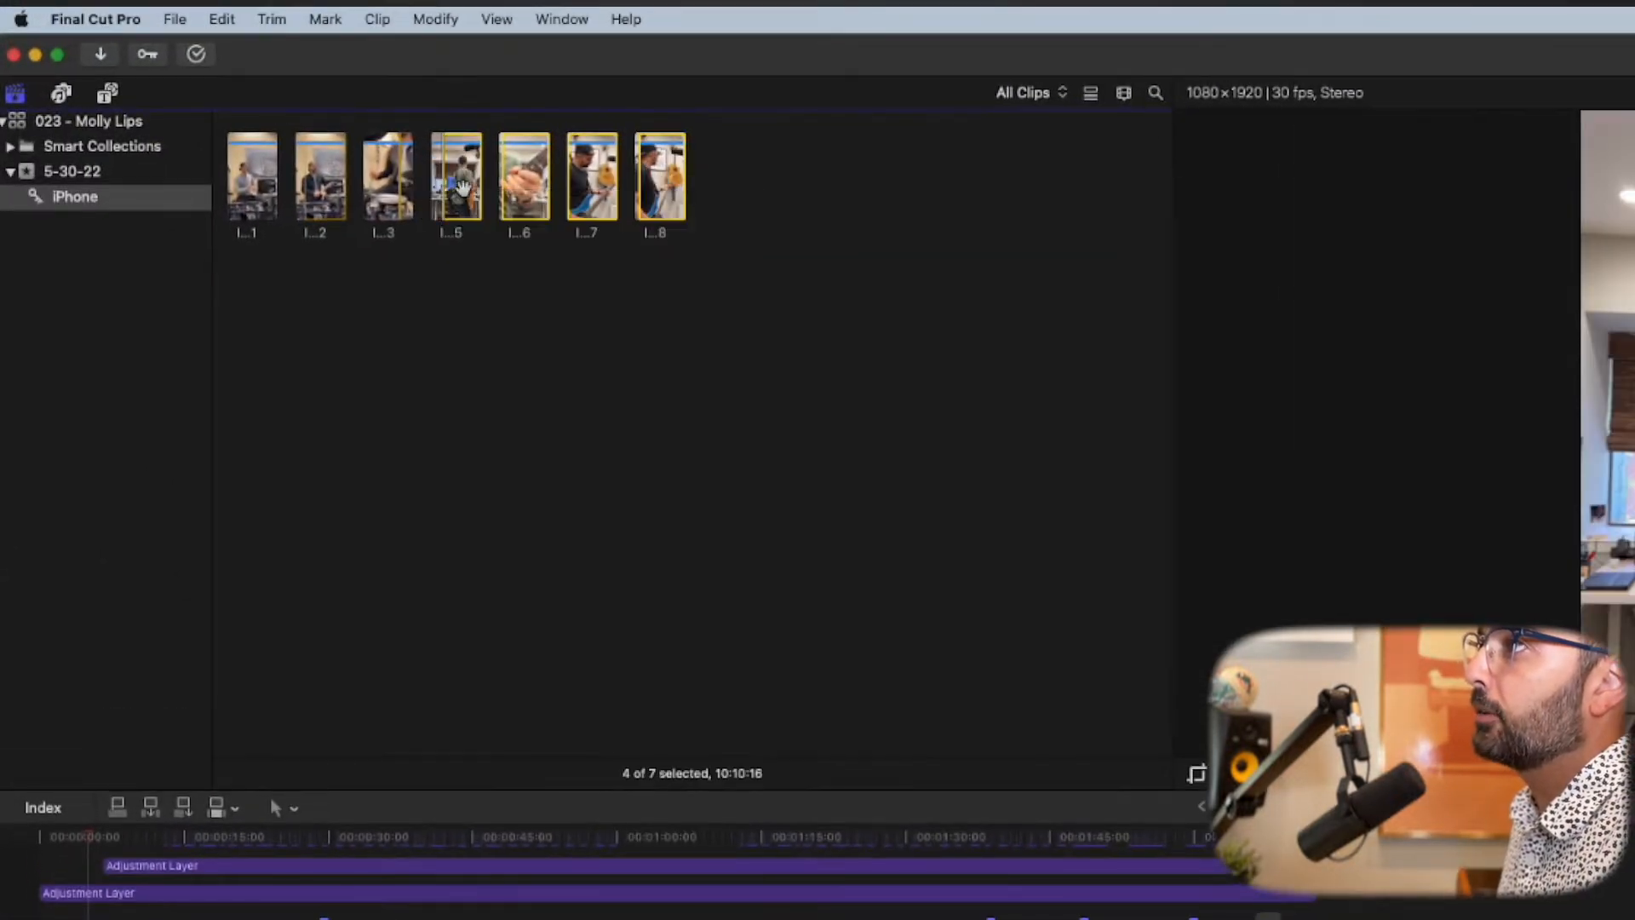
right_click(464, 190)
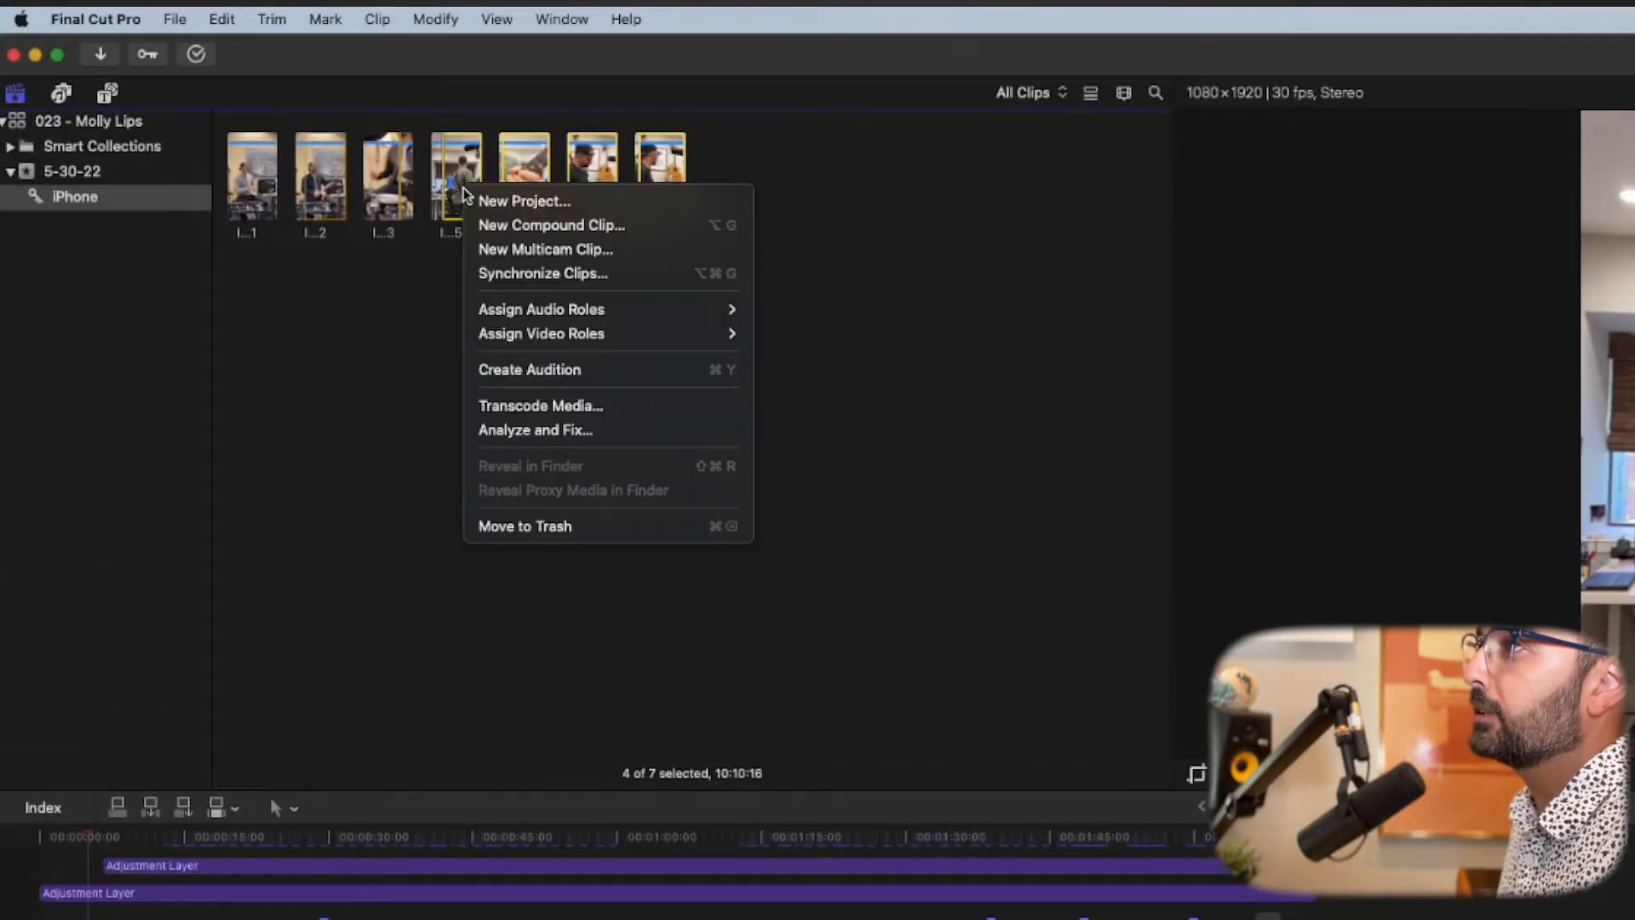
left_click(535, 248)
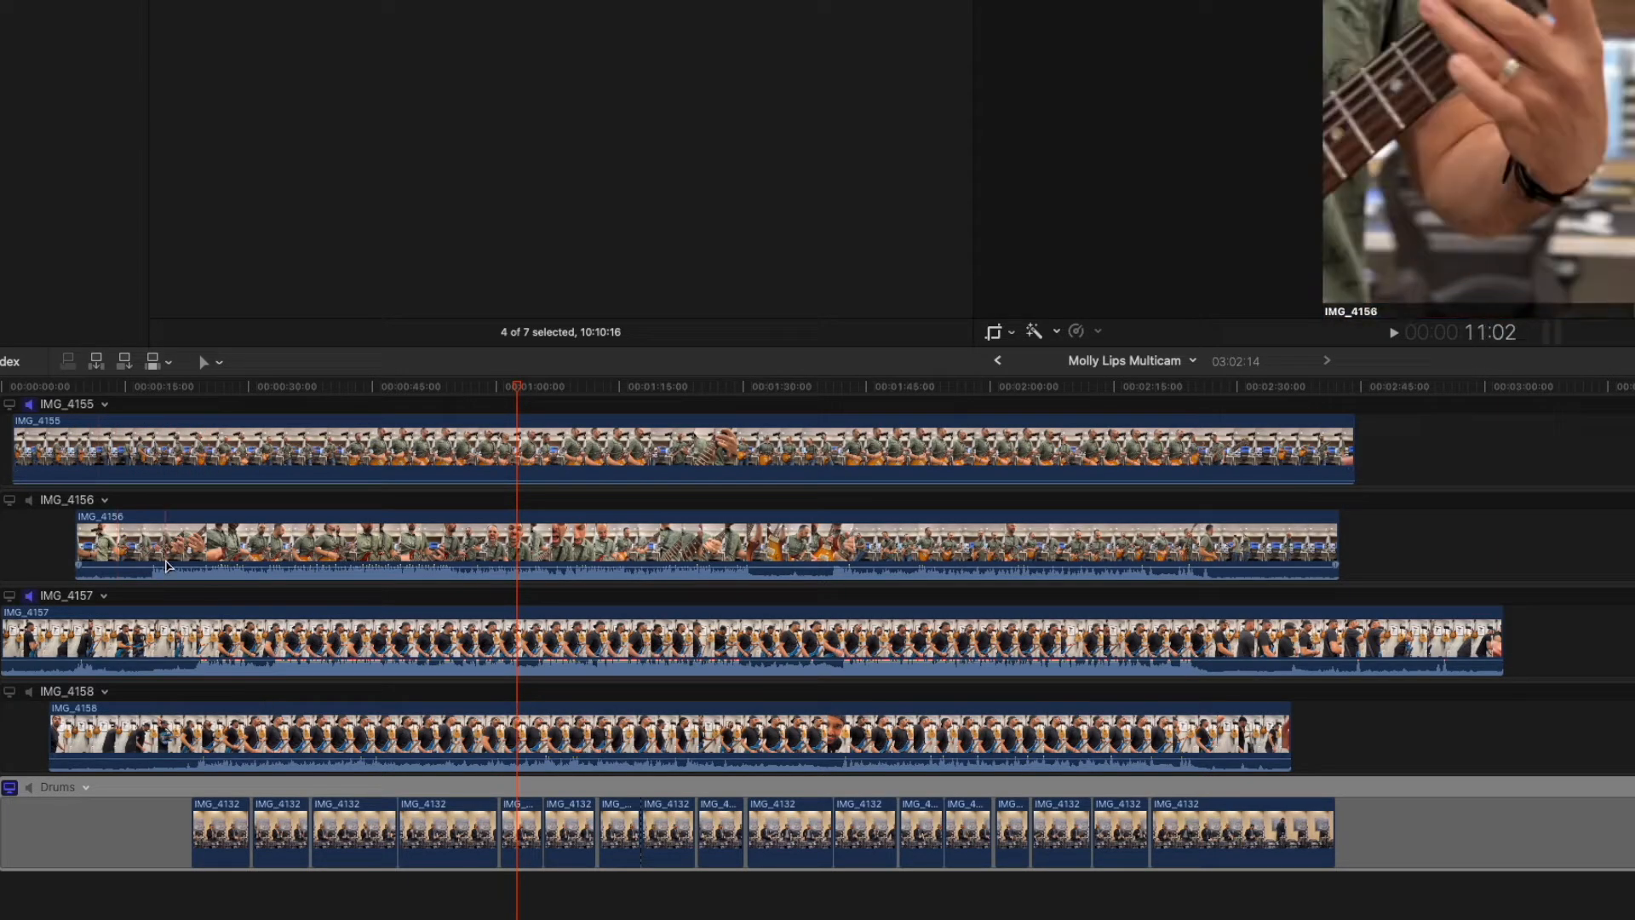
Step: Make IMG_4155 the monitoring angle of the Molly Lips Multicam clip and scrub through its footage
left_click_drag(74, 385, 149, 388)
left_click(162, 387)
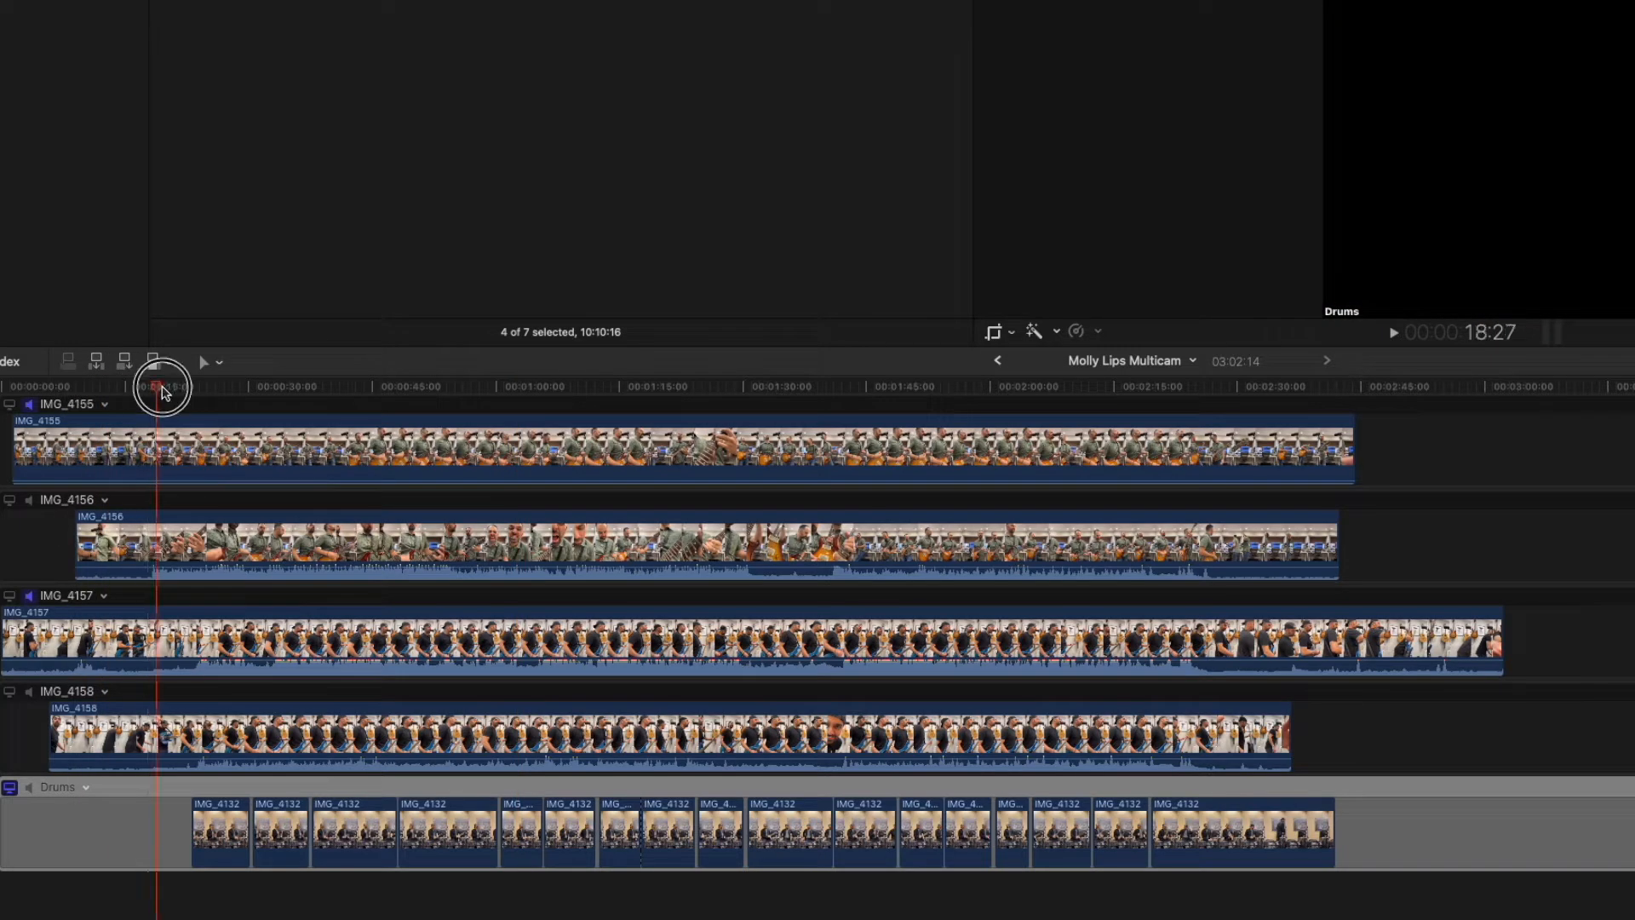
left_click(10, 404)
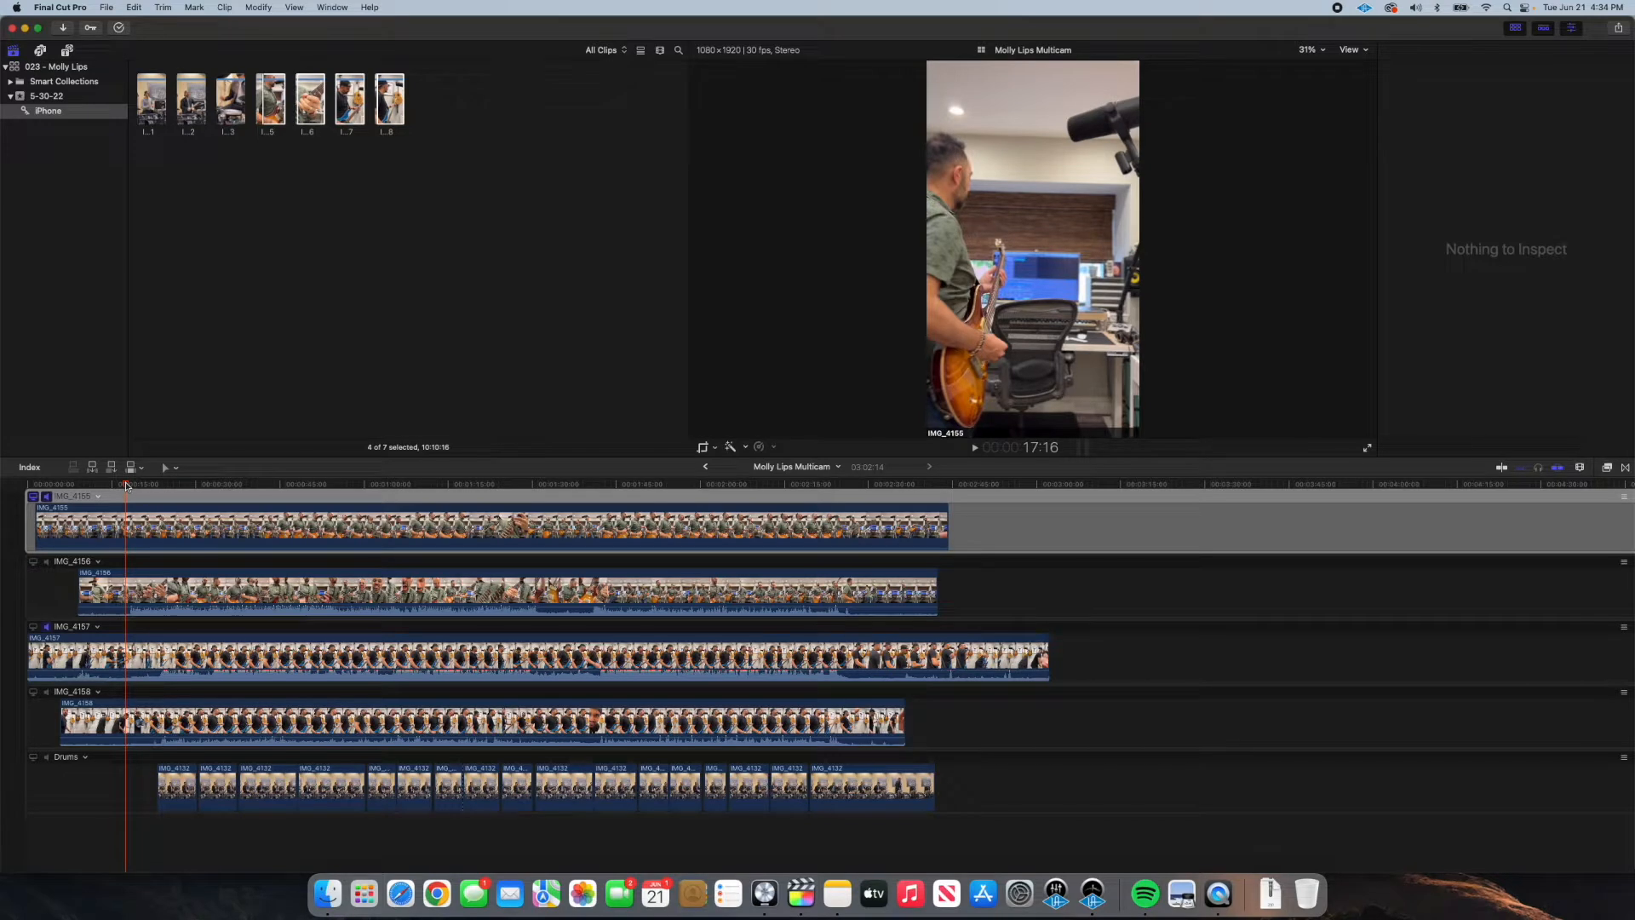
left_click_drag(129, 486, 182, 482)
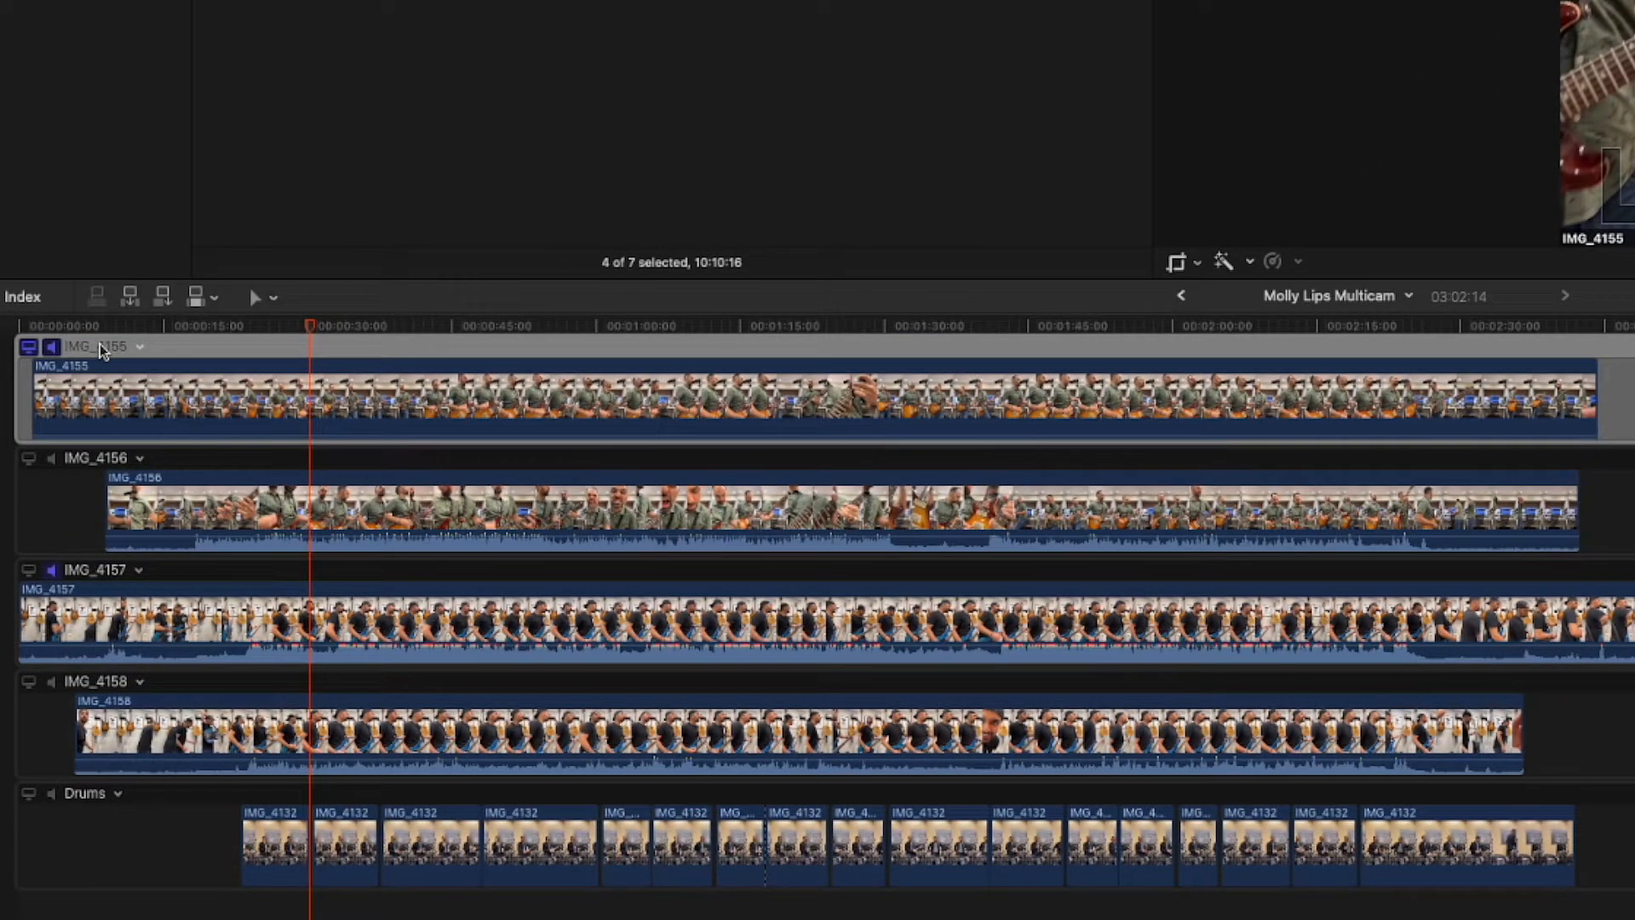
Step: Rename the multicam angles IMG_4155 and IMG_4156 as GTR 1 and GTR 2
double_click(100, 346)
type("GTR 1")
key("Return")
double_click(105, 458)
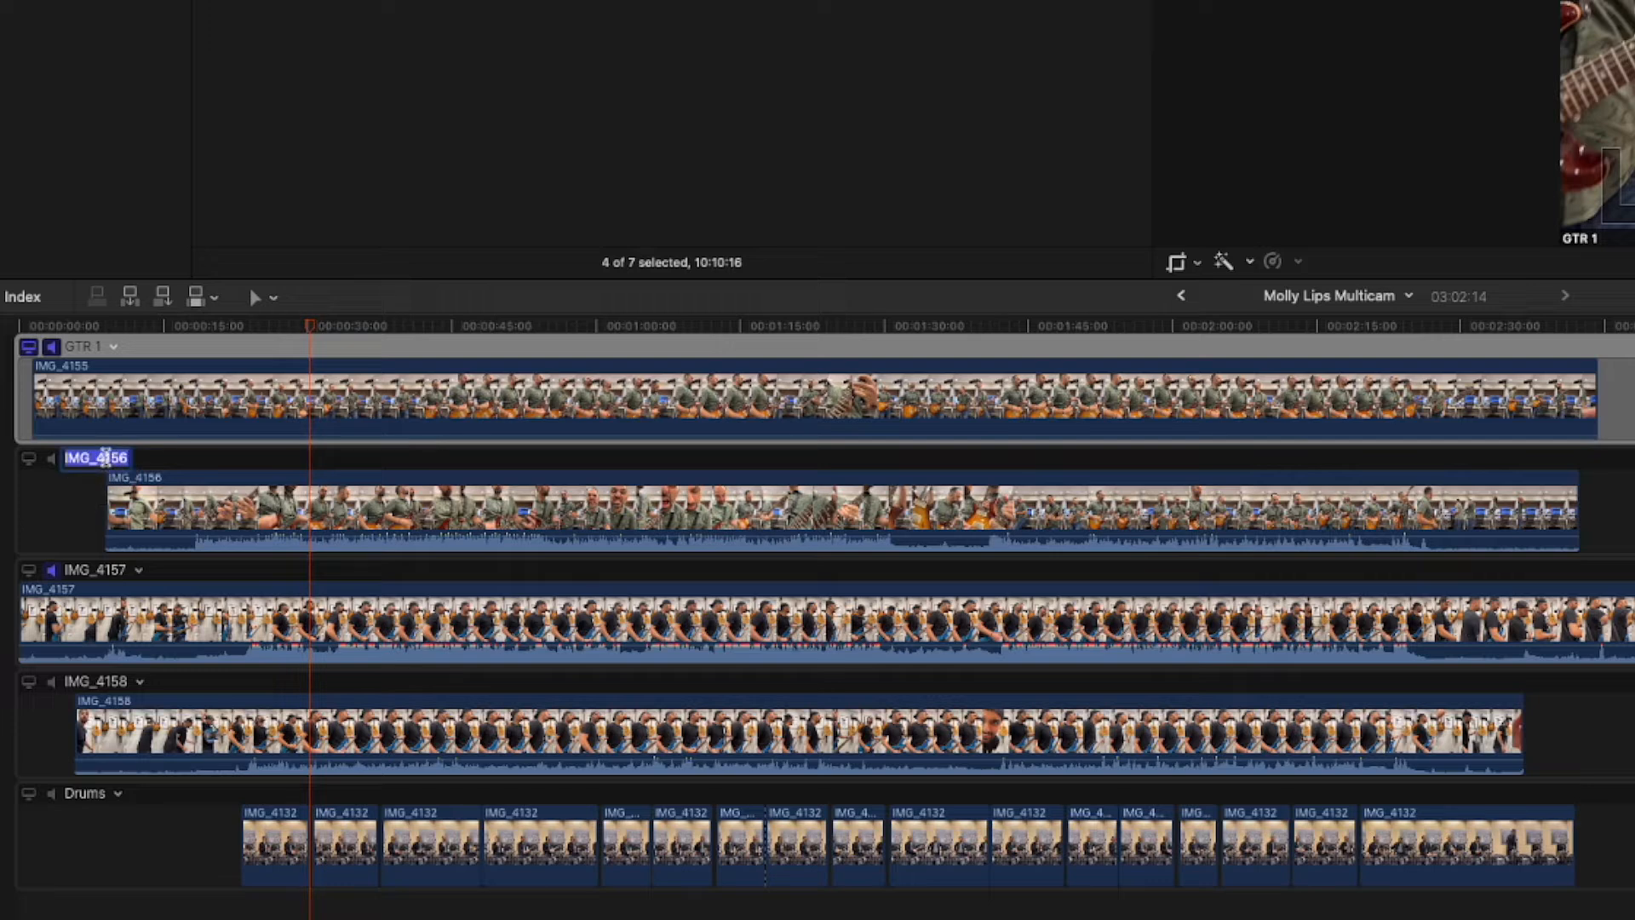
type("GTR 2")
key("Tab")
Step: Rename the multicam angles IMG_4157 and IMG_4158 as BASS 1 and BASS 2
type("BASS 1")
key("Tab")
type("B")
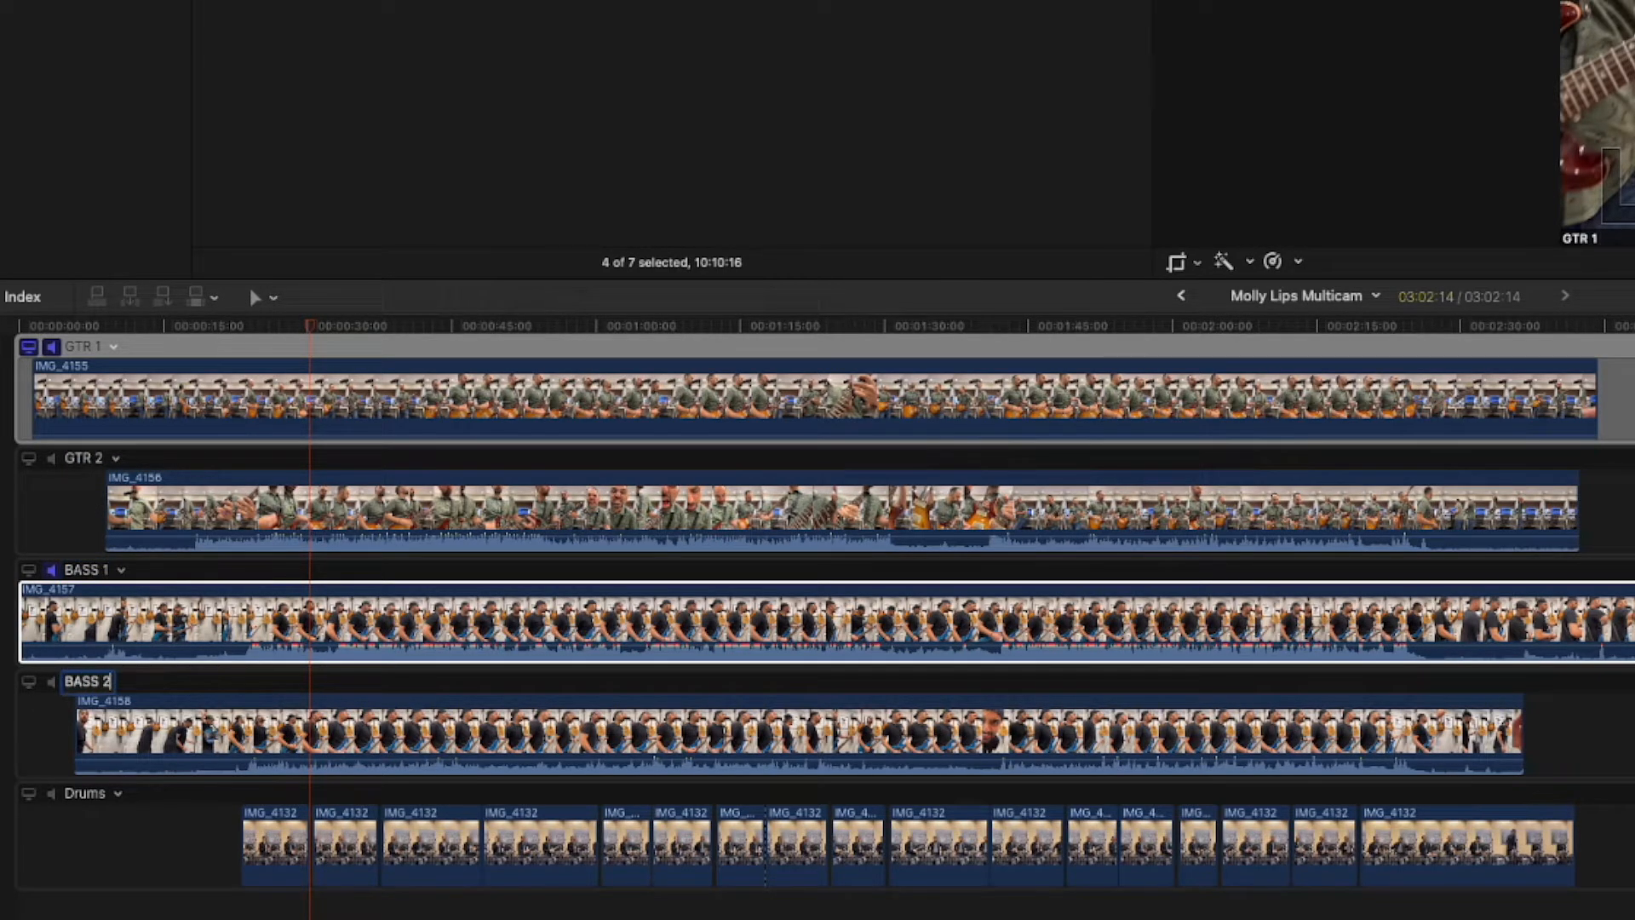
key("Tab")
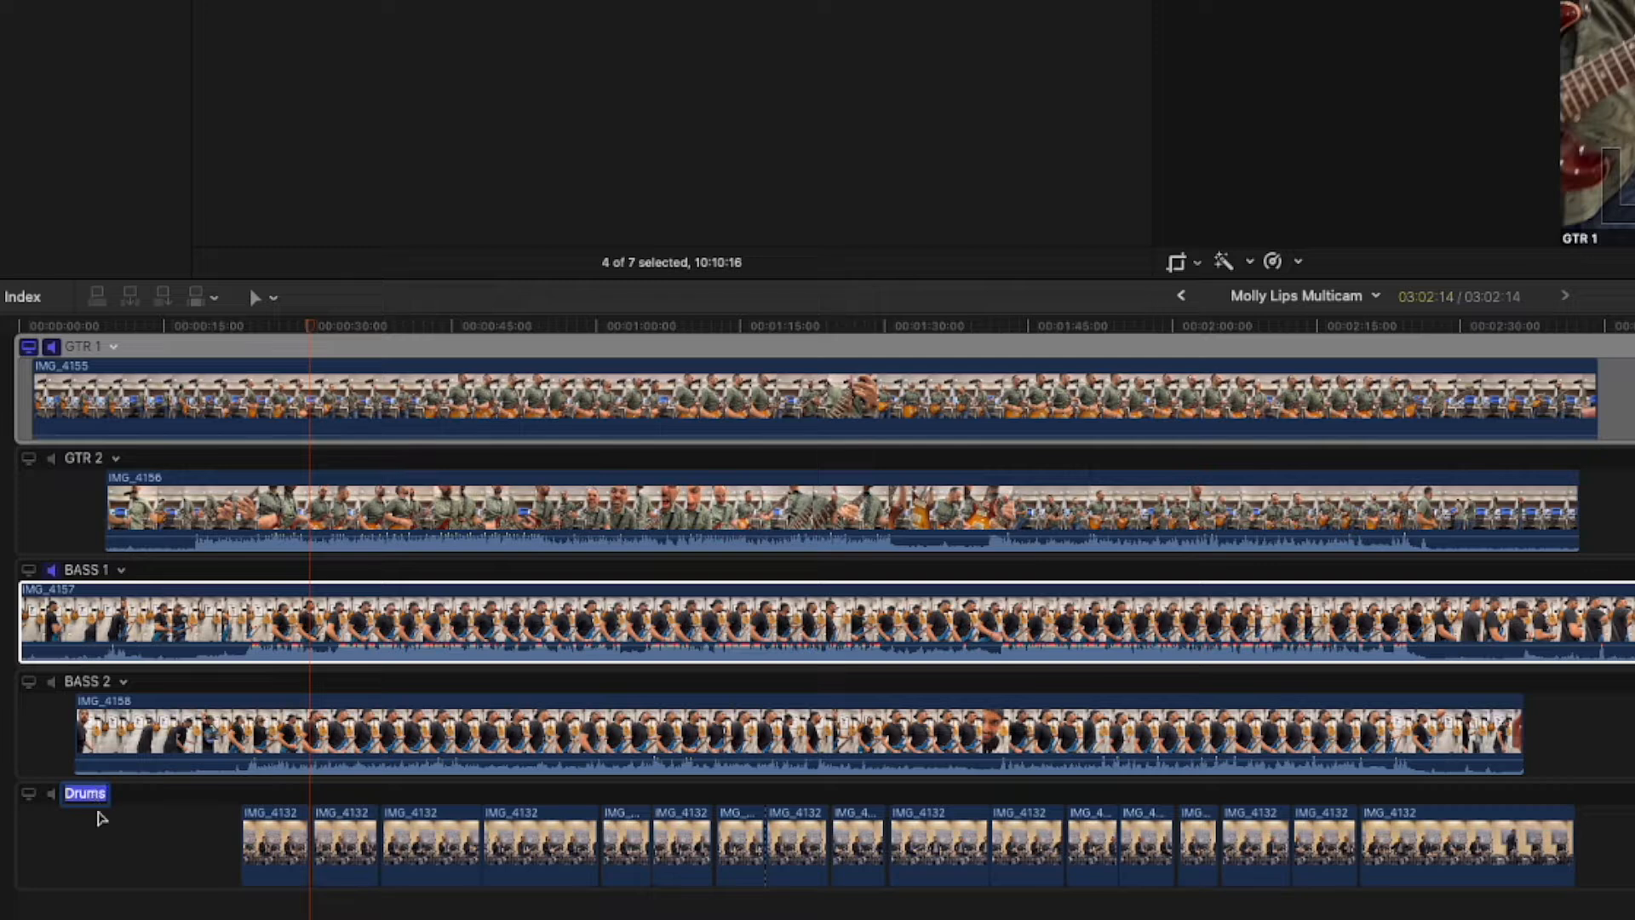
left_click(141, 905)
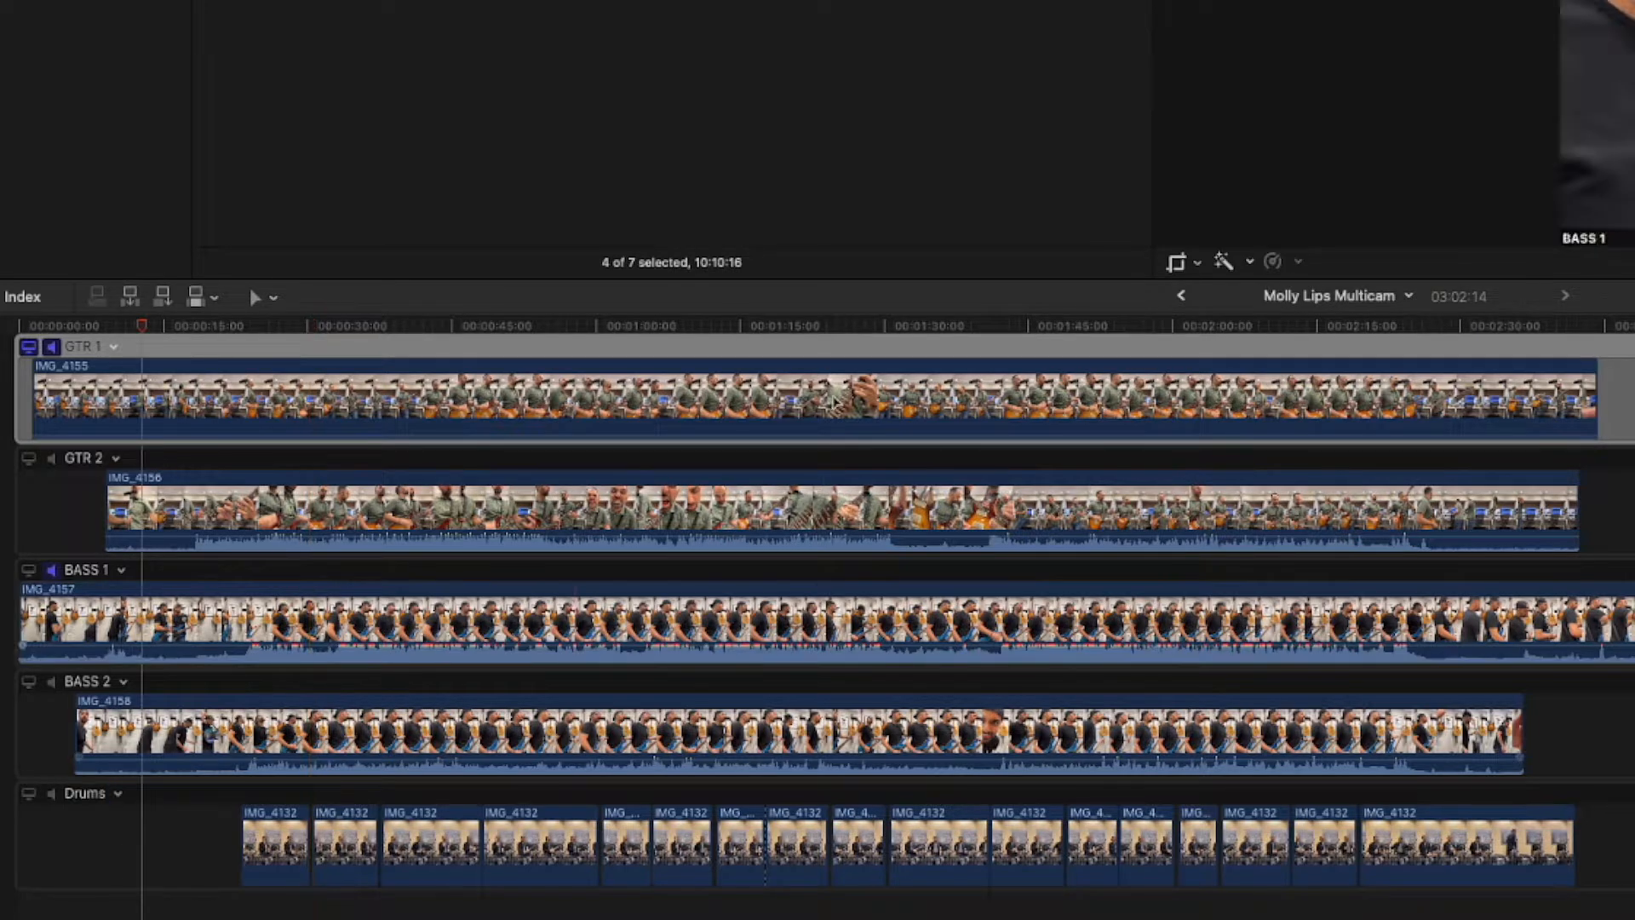
Step: Return to the Molly Lips project and add the multicam clip from the library after the Mollys Lips Final 2 audio
left_click(1183, 297)
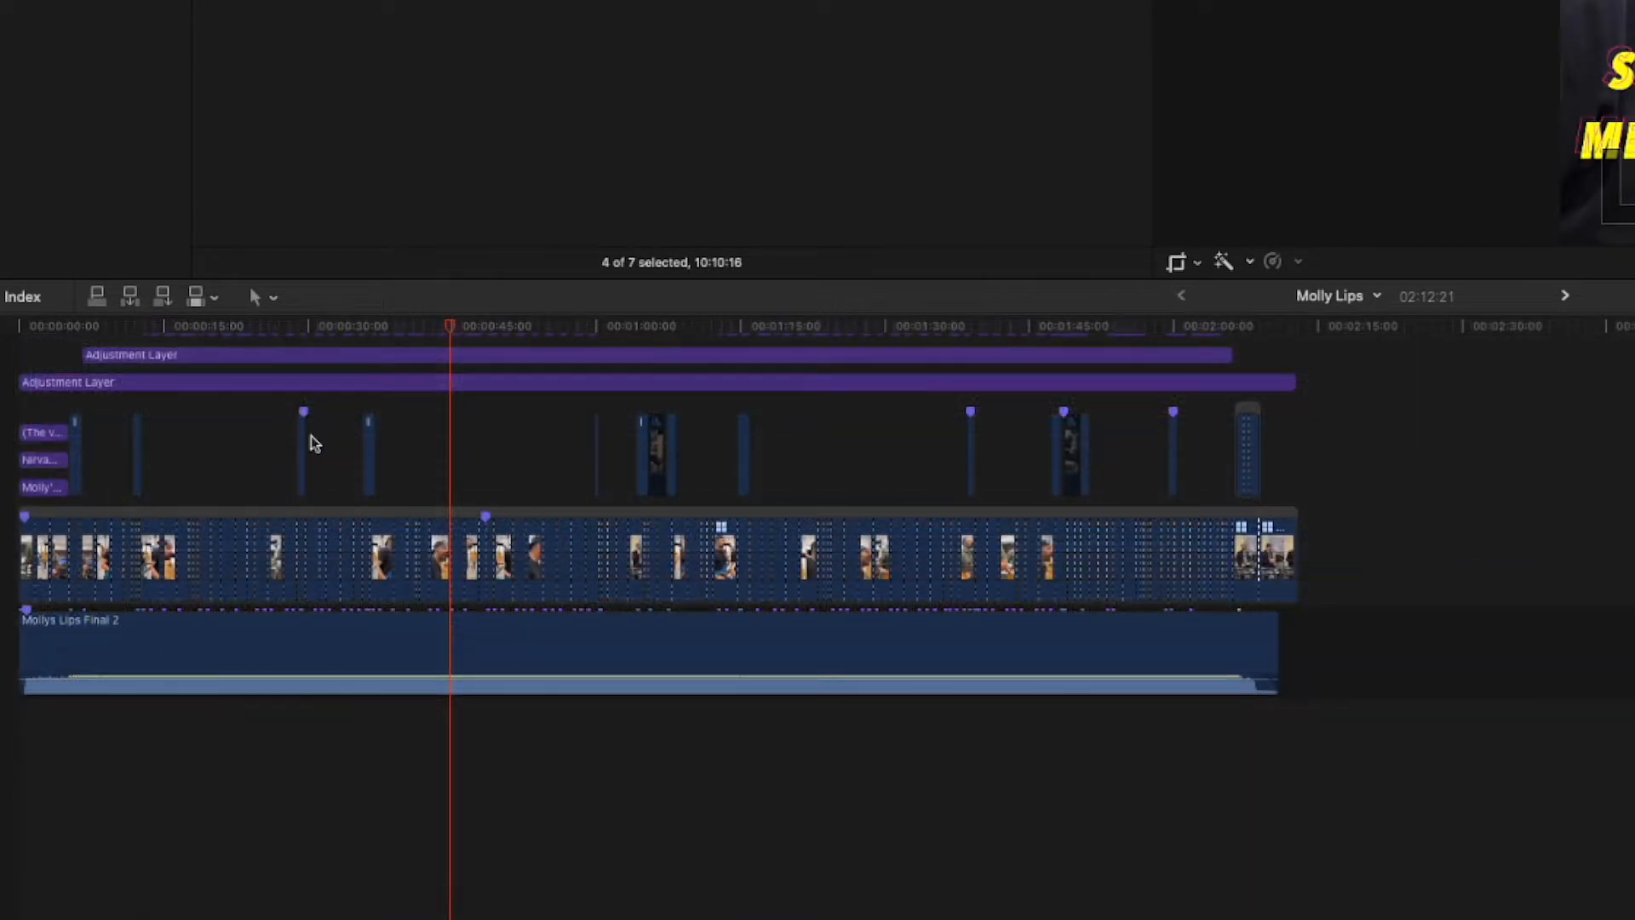
left_click(32, 68)
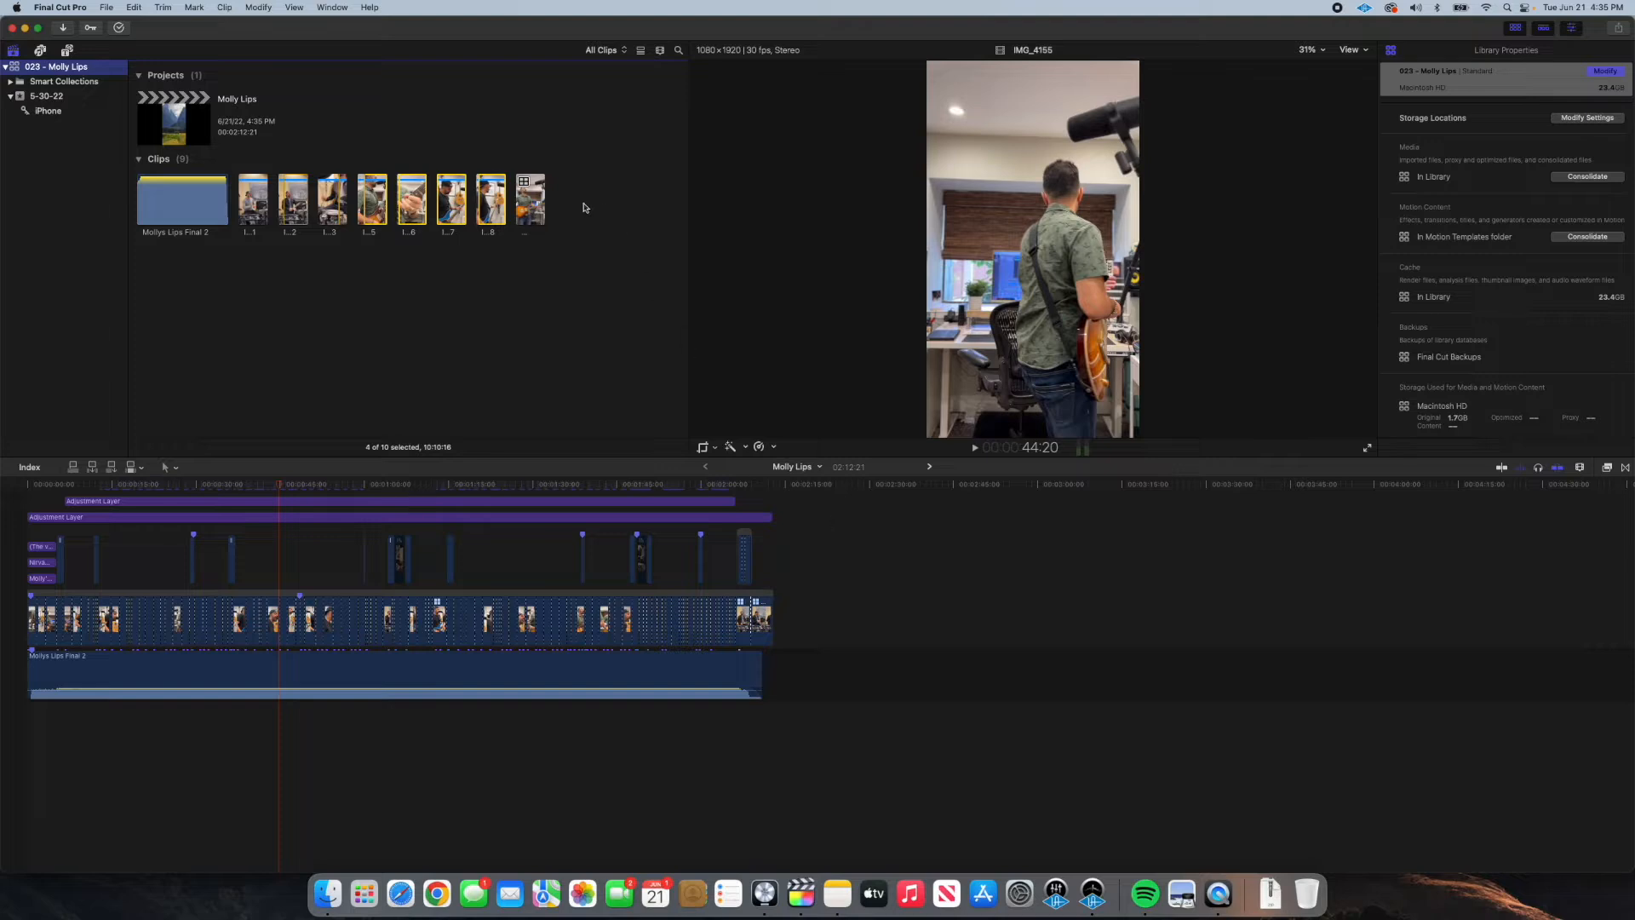
left_click(530, 199)
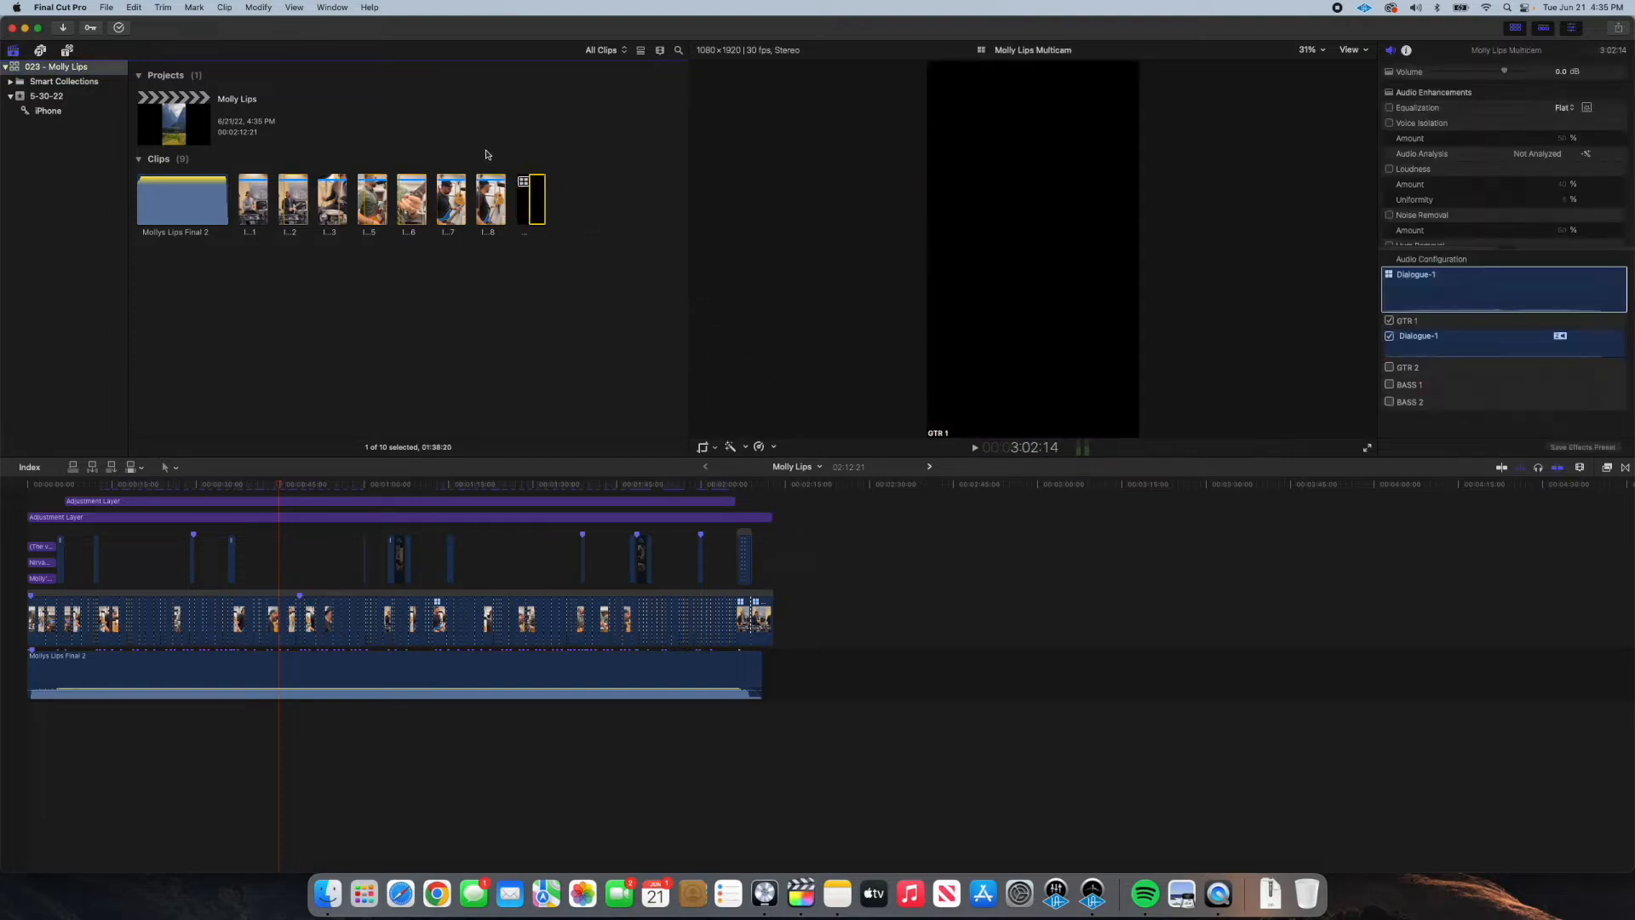
left_click_drag(529, 212, 809, 681)
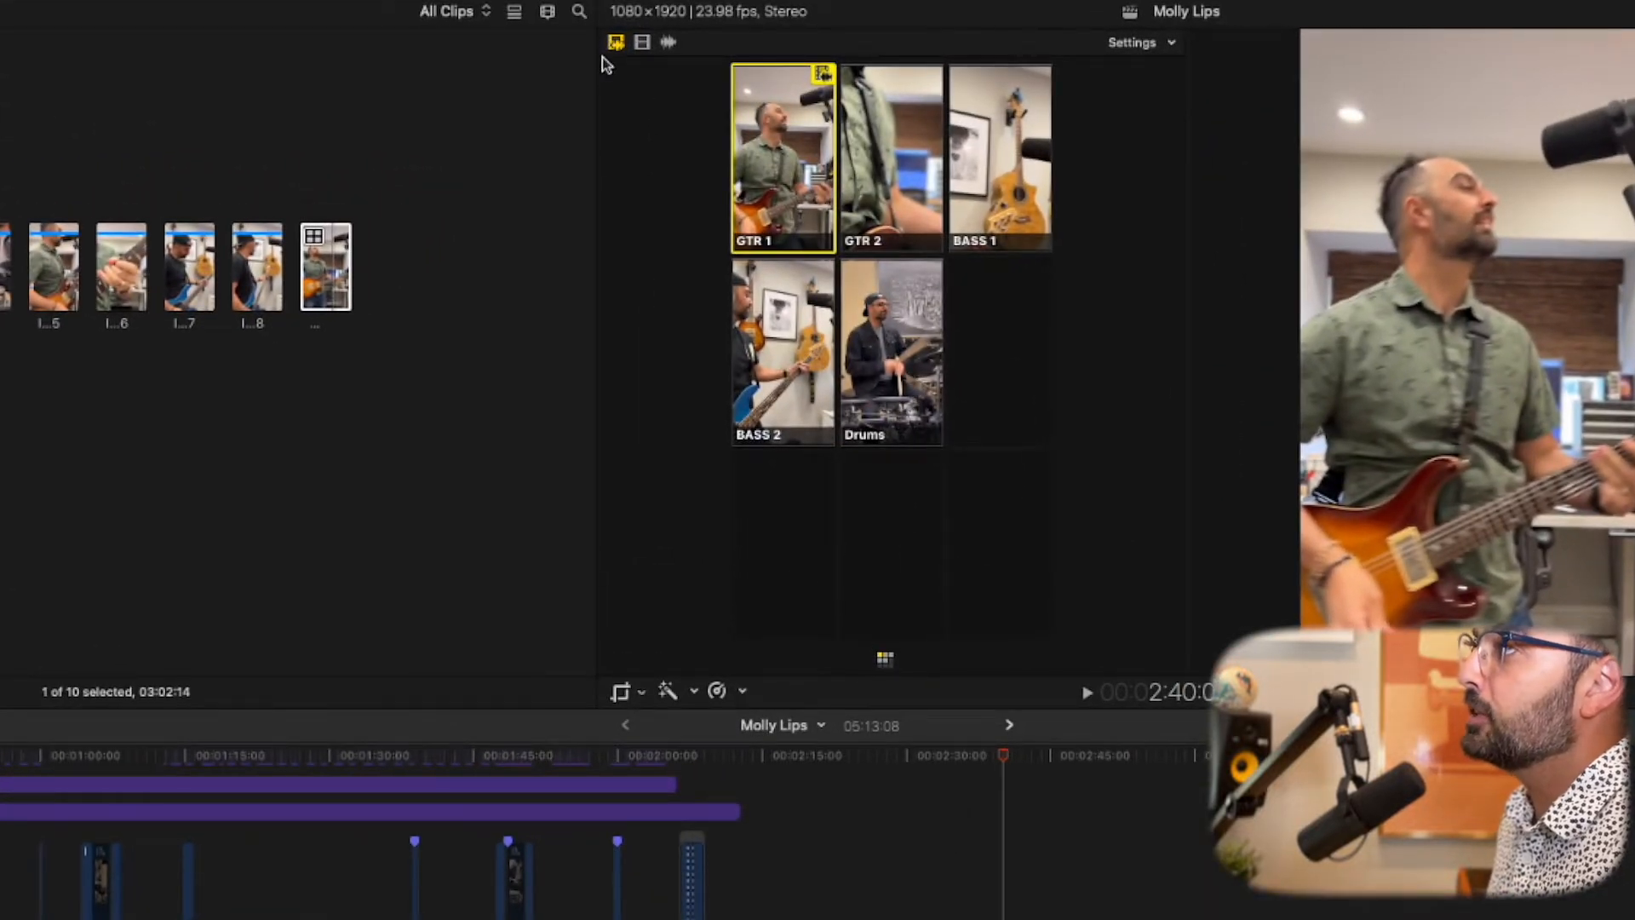
Step: Enable video-only angle switching and, playing from about 2:39, cut the multicam clip live to BASS 1, GTR 1 and Drums
left_click(646, 46)
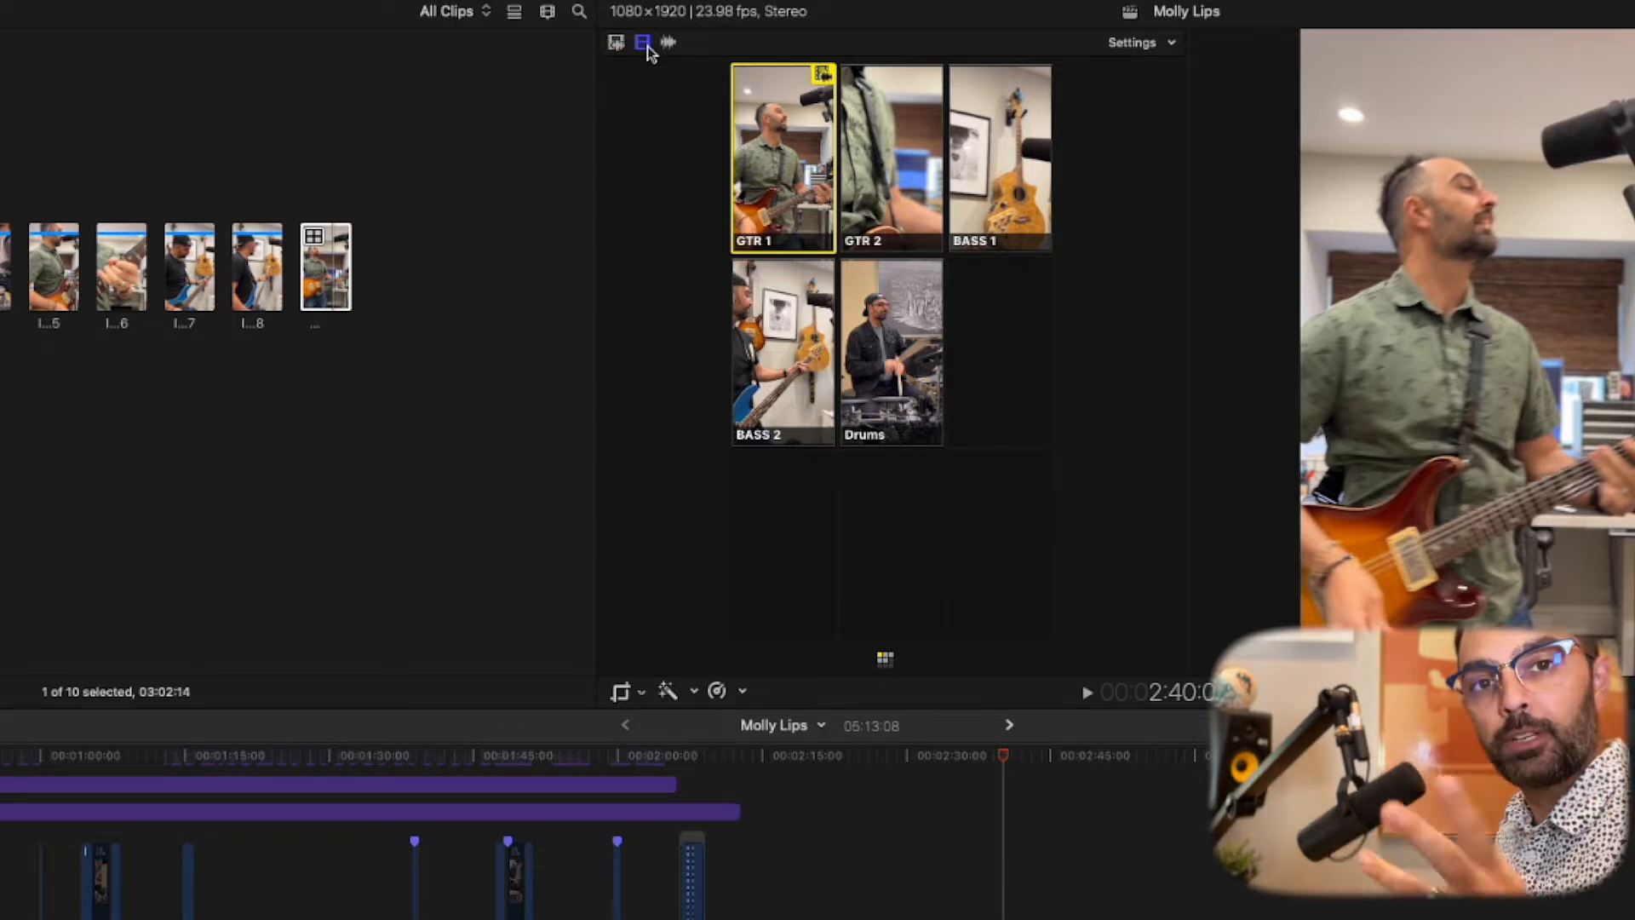
left_click(668, 43)
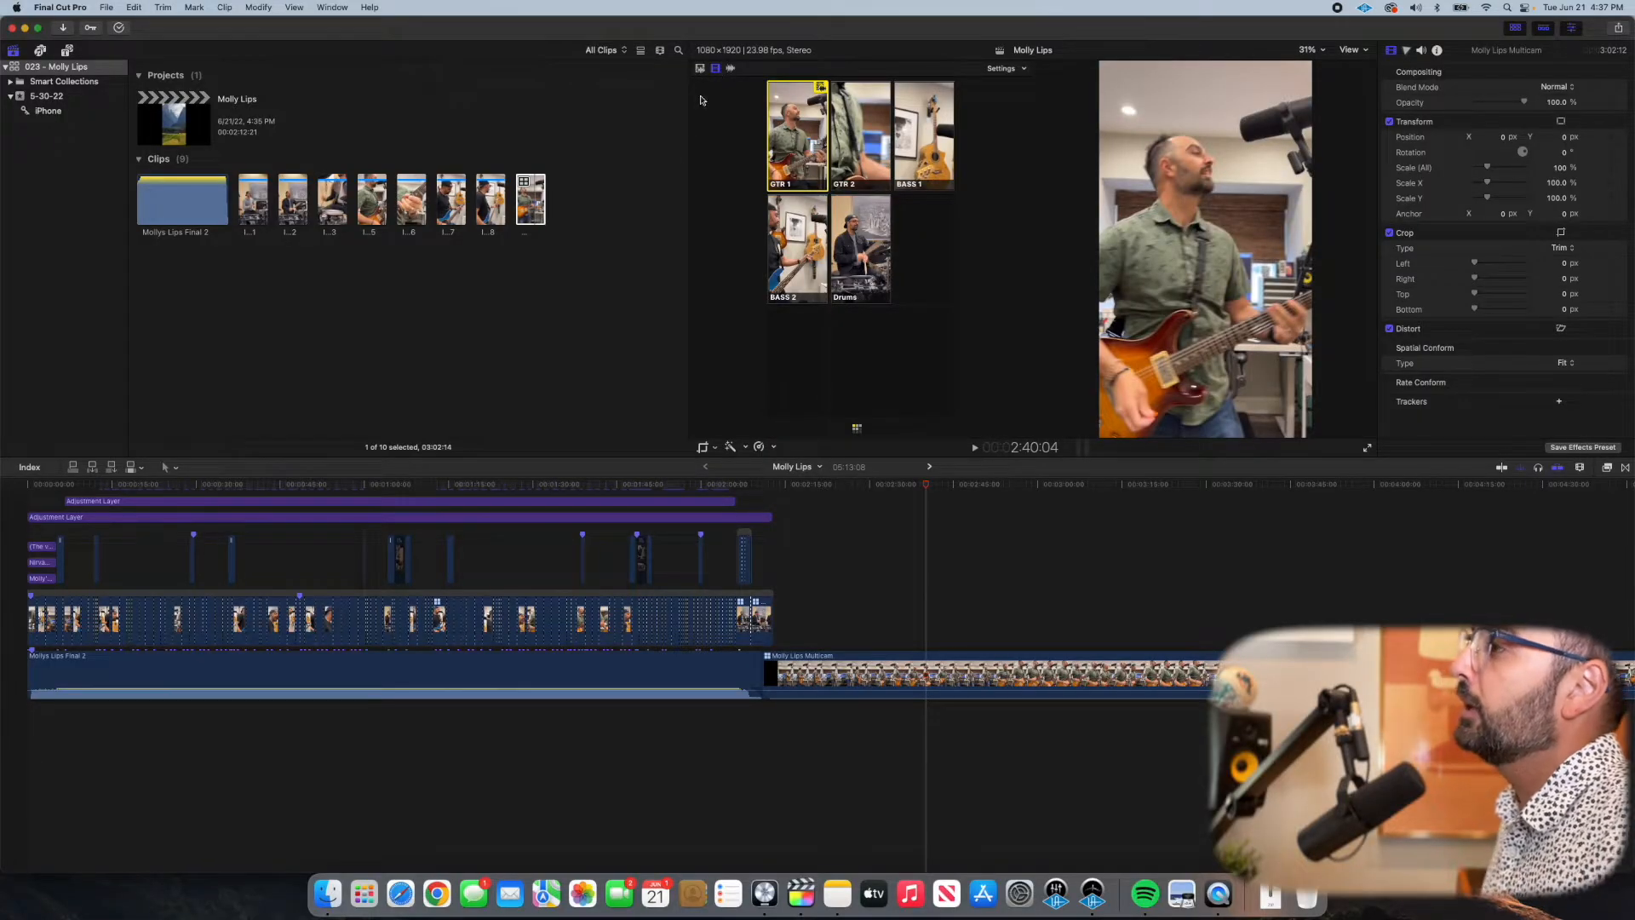
left_click_drag(916, 484, 921, 487)
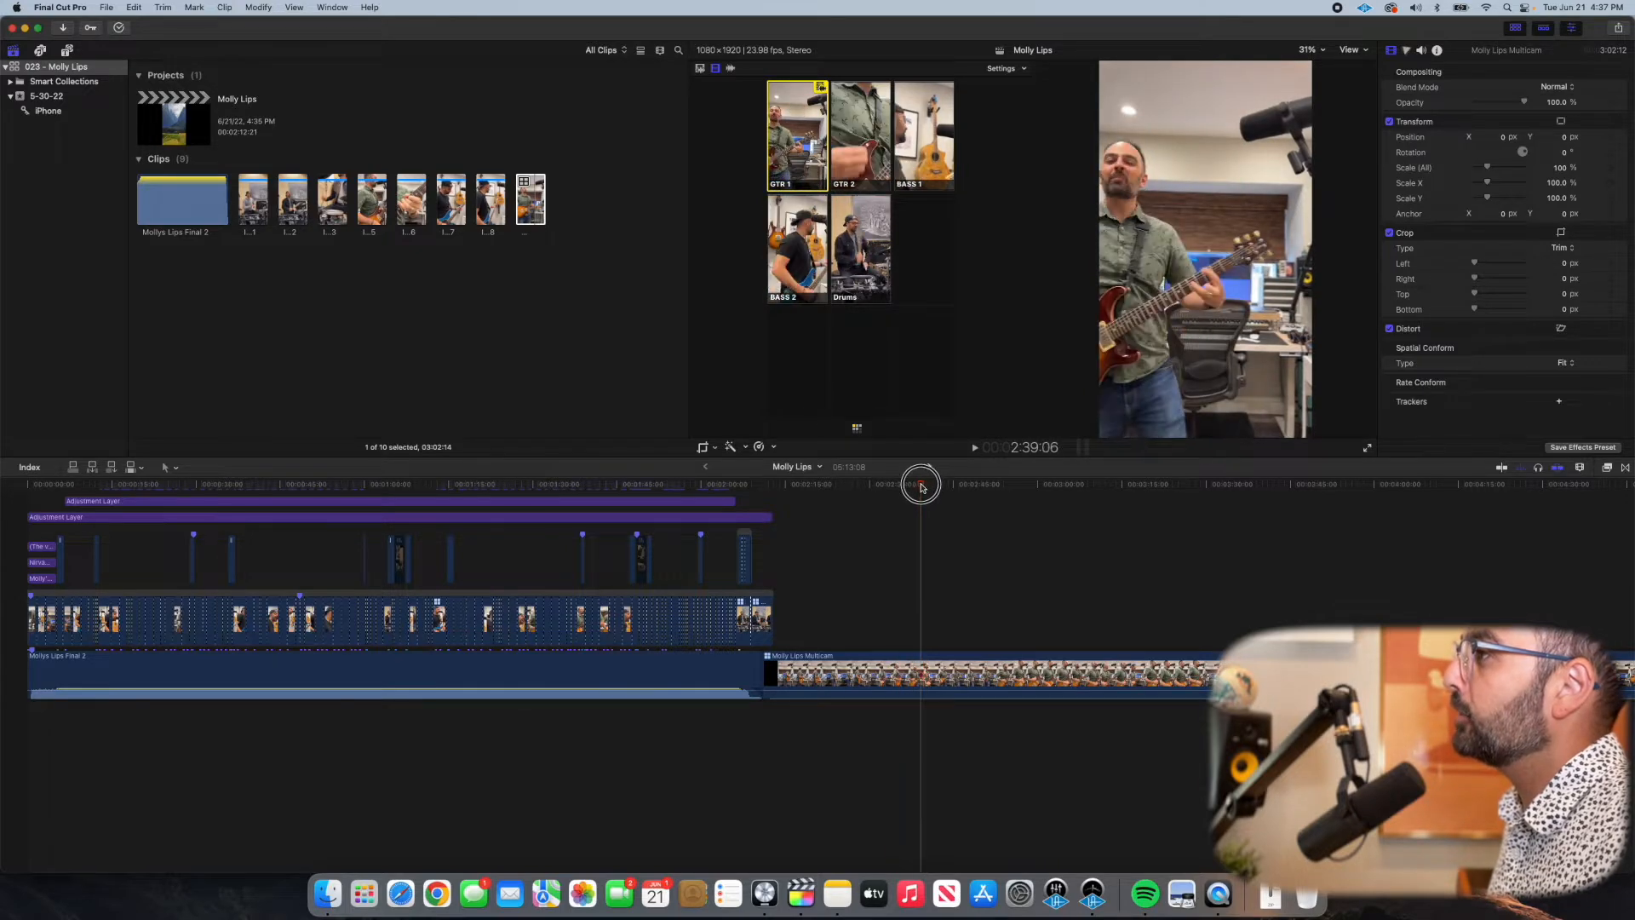
key("space")
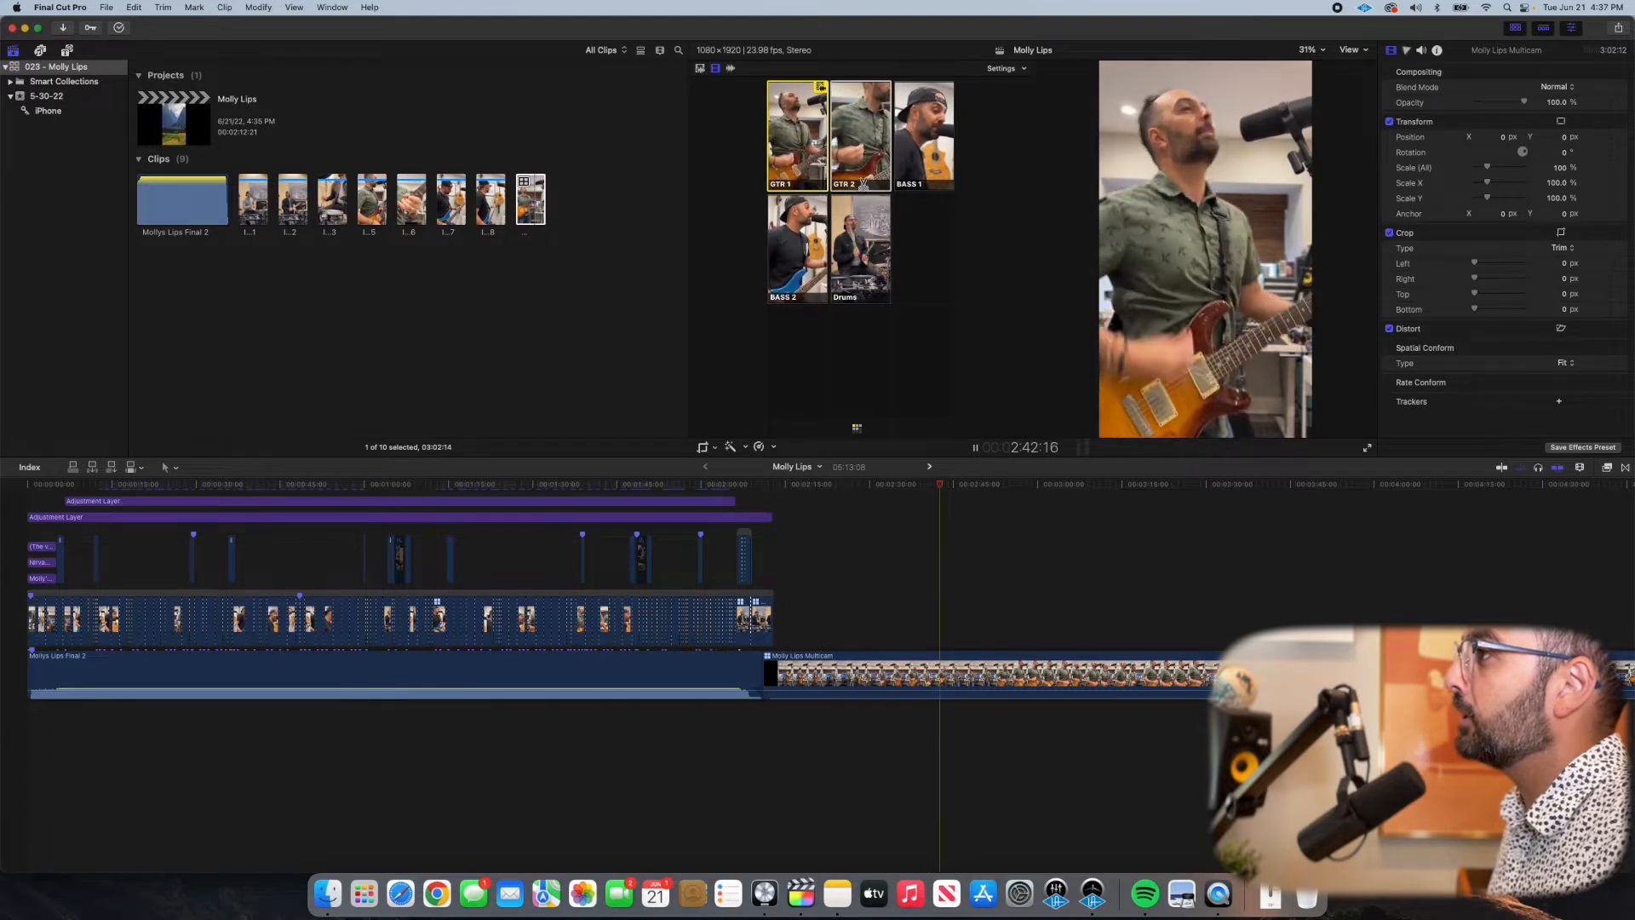
left_click(928, 173)
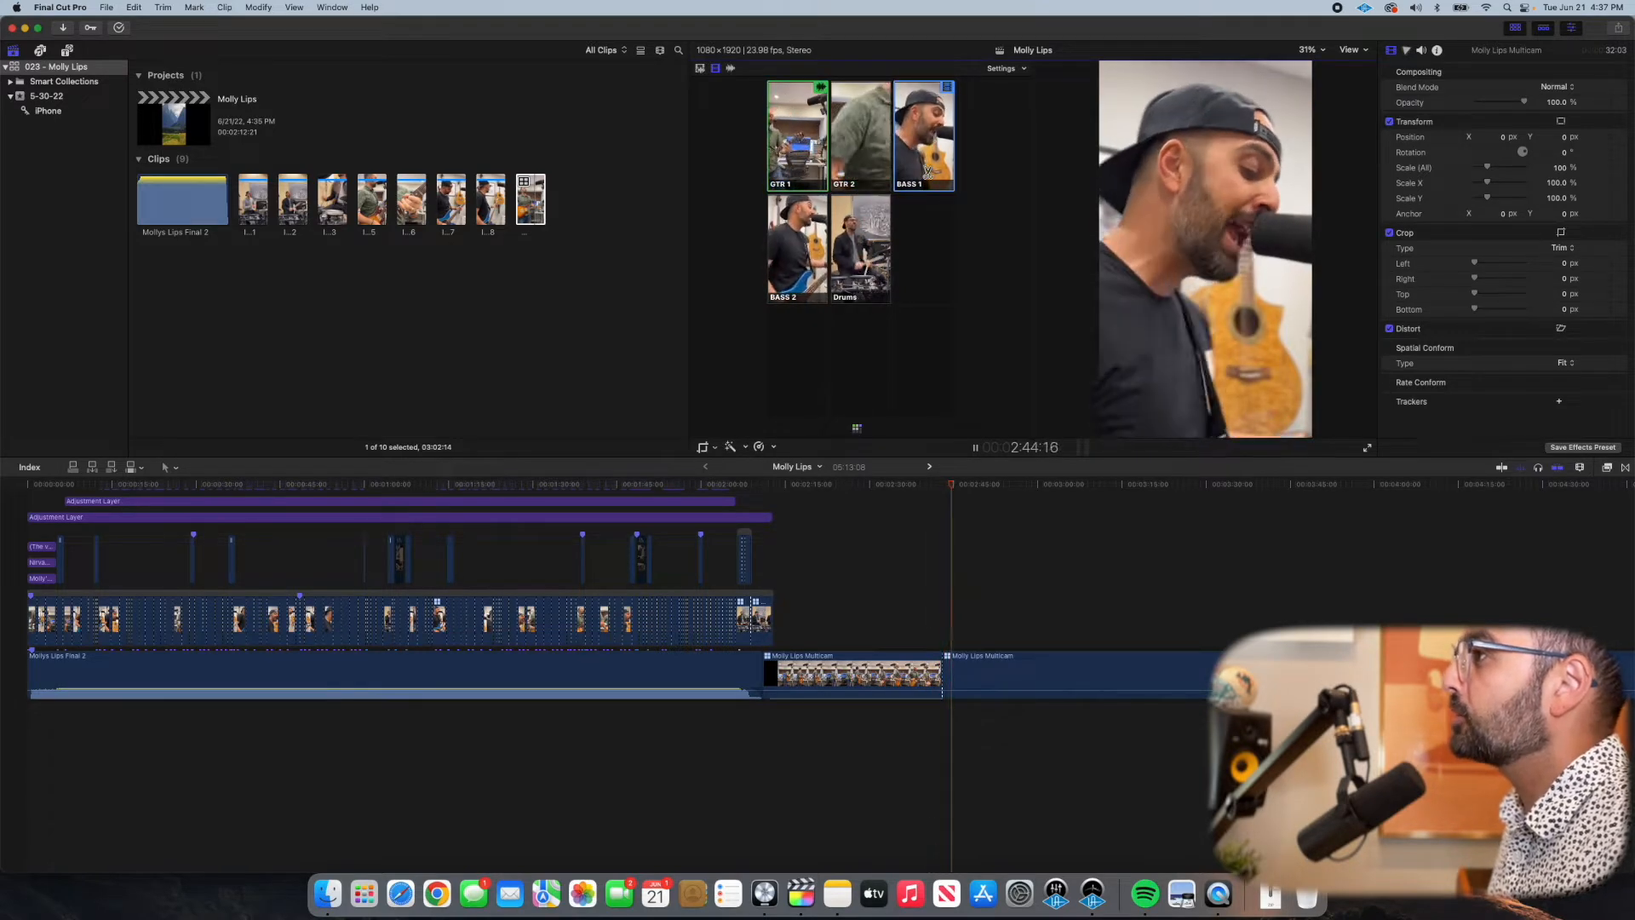
left_click(796, 140)
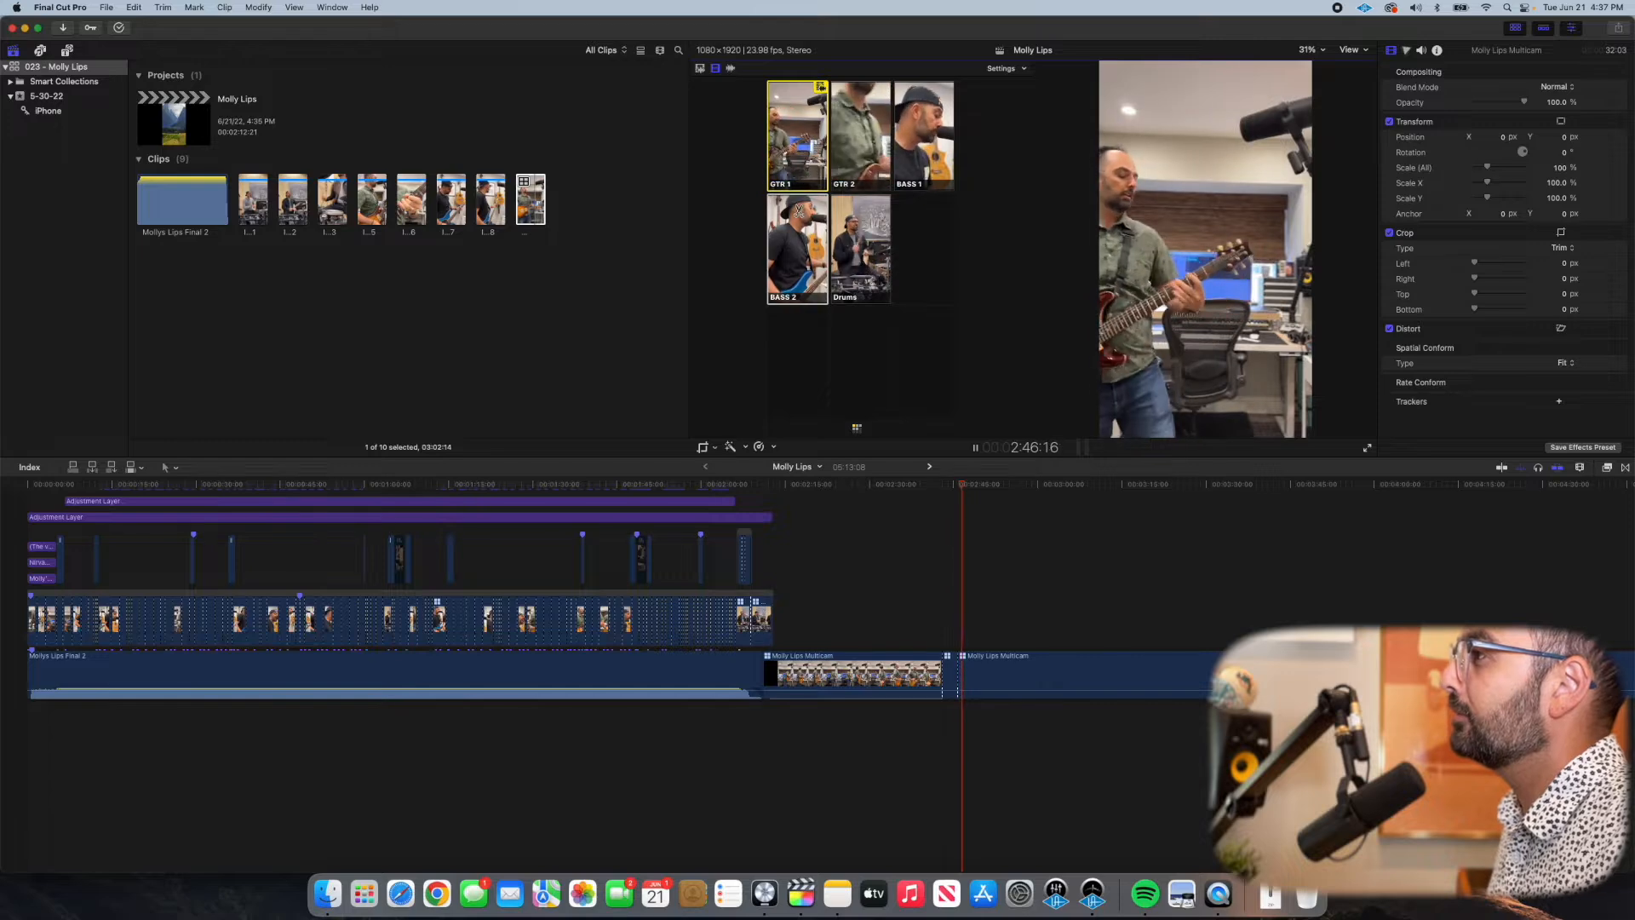
left_click(855, 277)
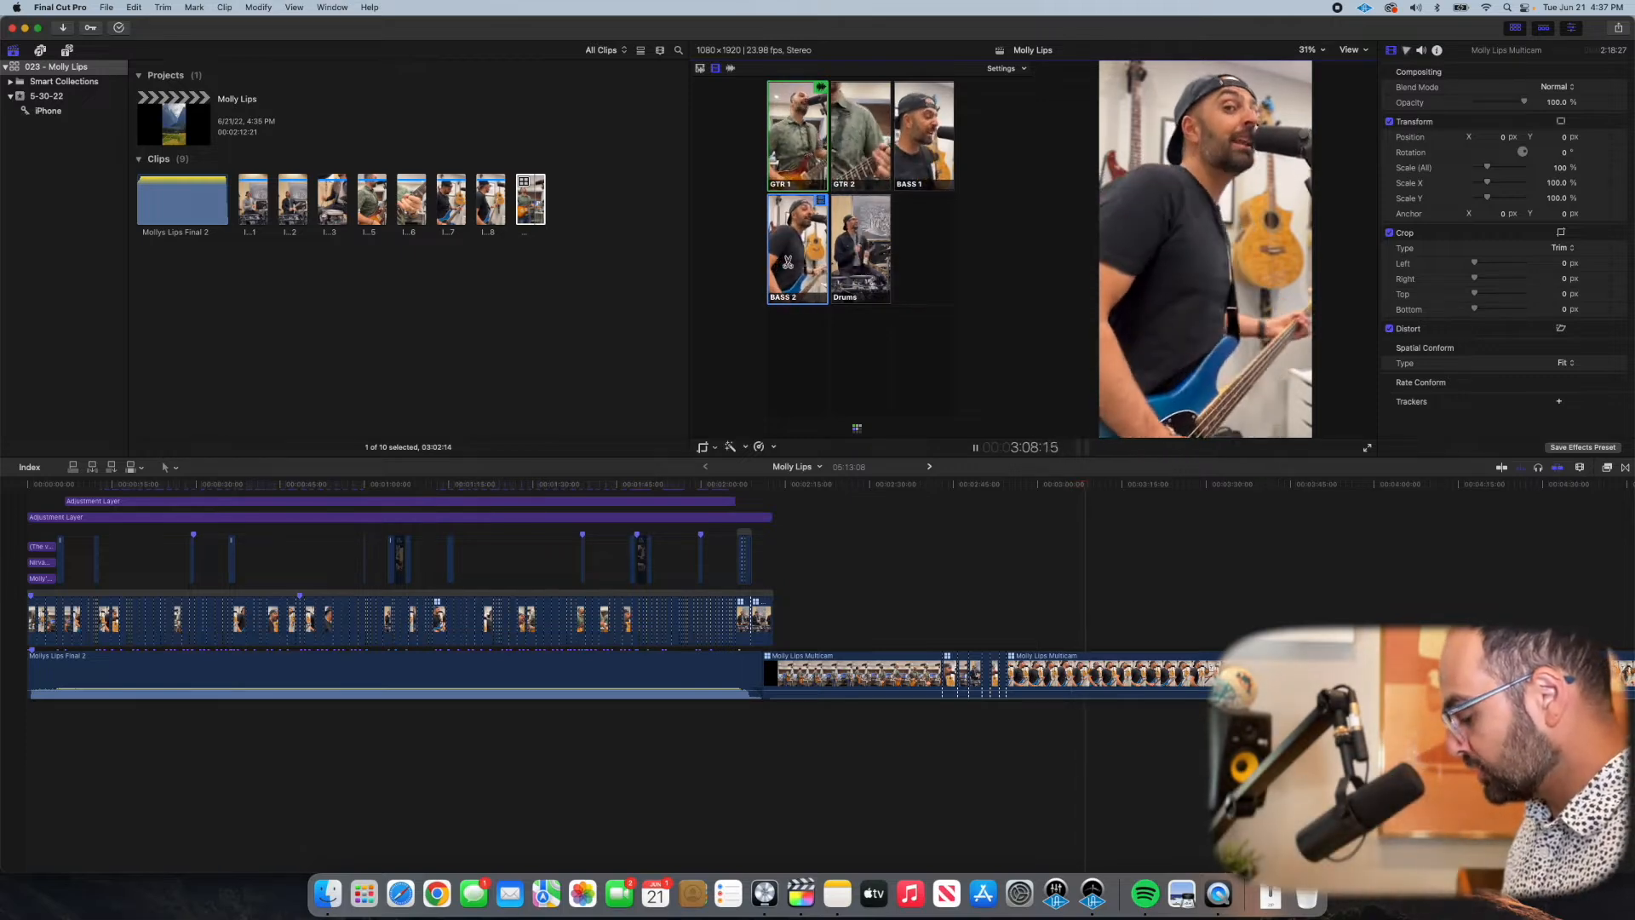
Step: Continue cutting the multicam clip live during playback, switching among GTR 1, GTR 2, BASS 1, BASS 2 and Drums until about 3:38
key("2")
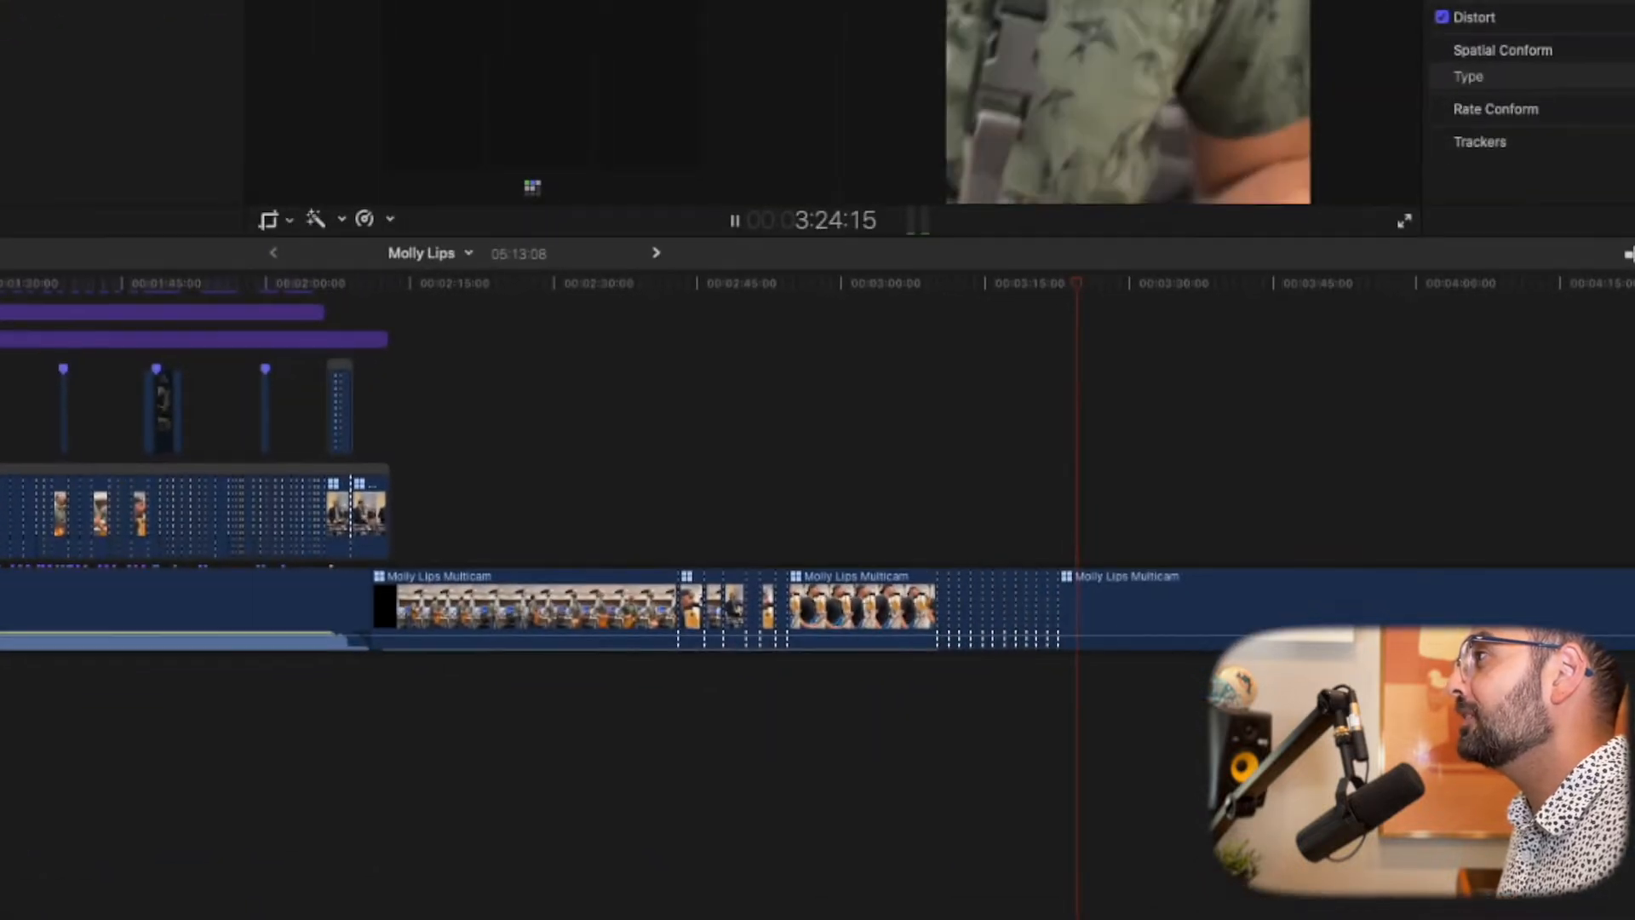
key("space")
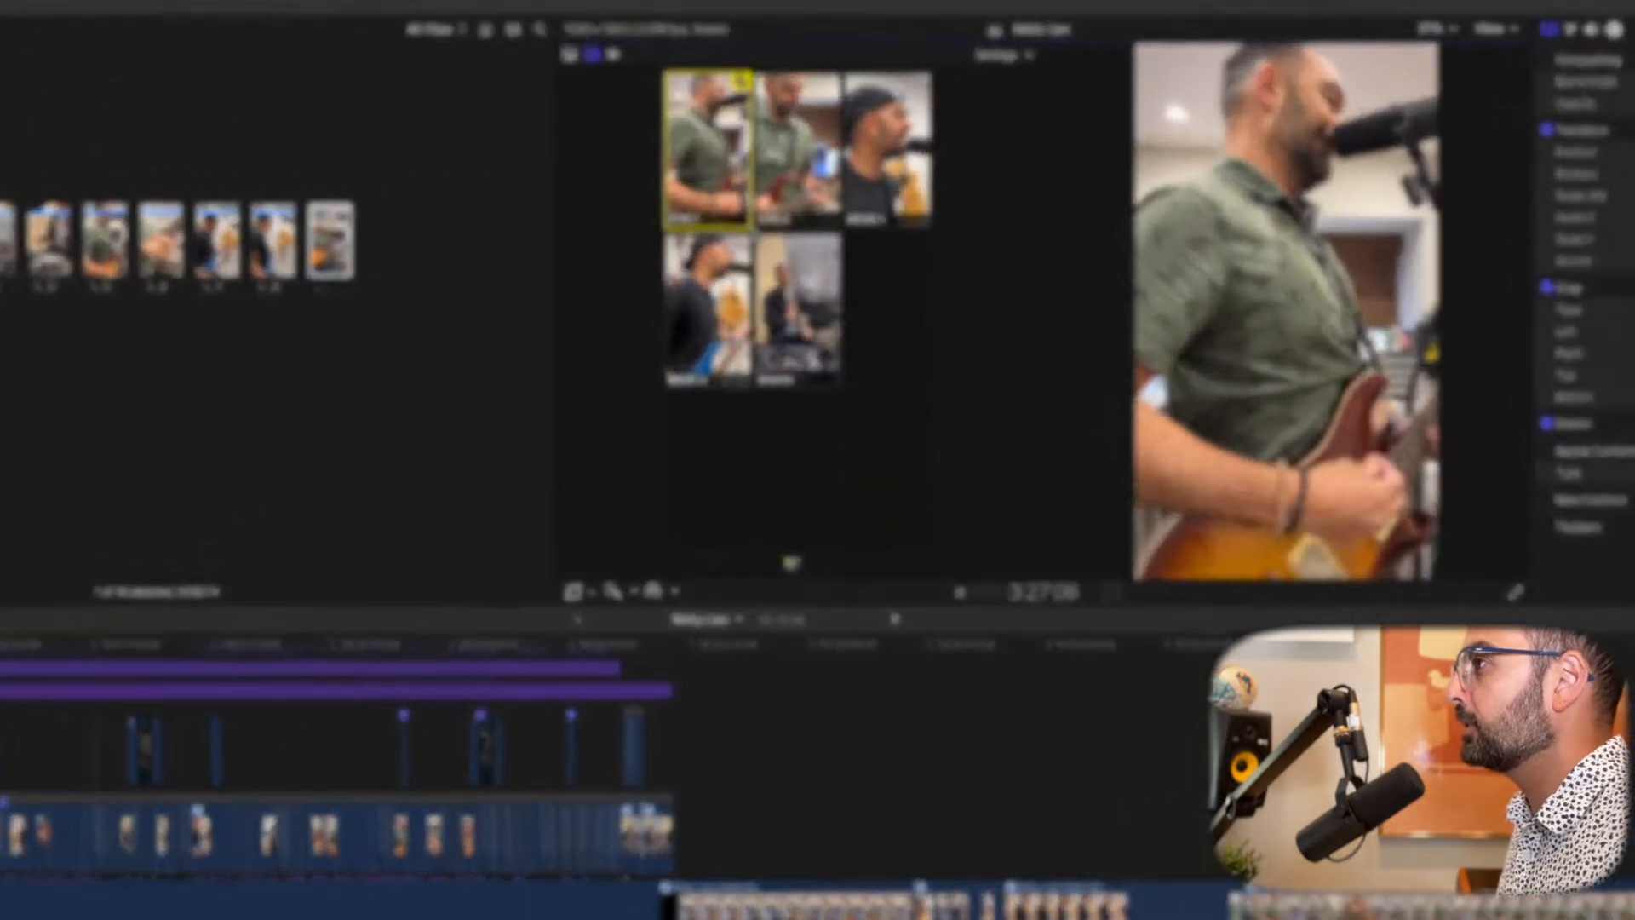
key("4")
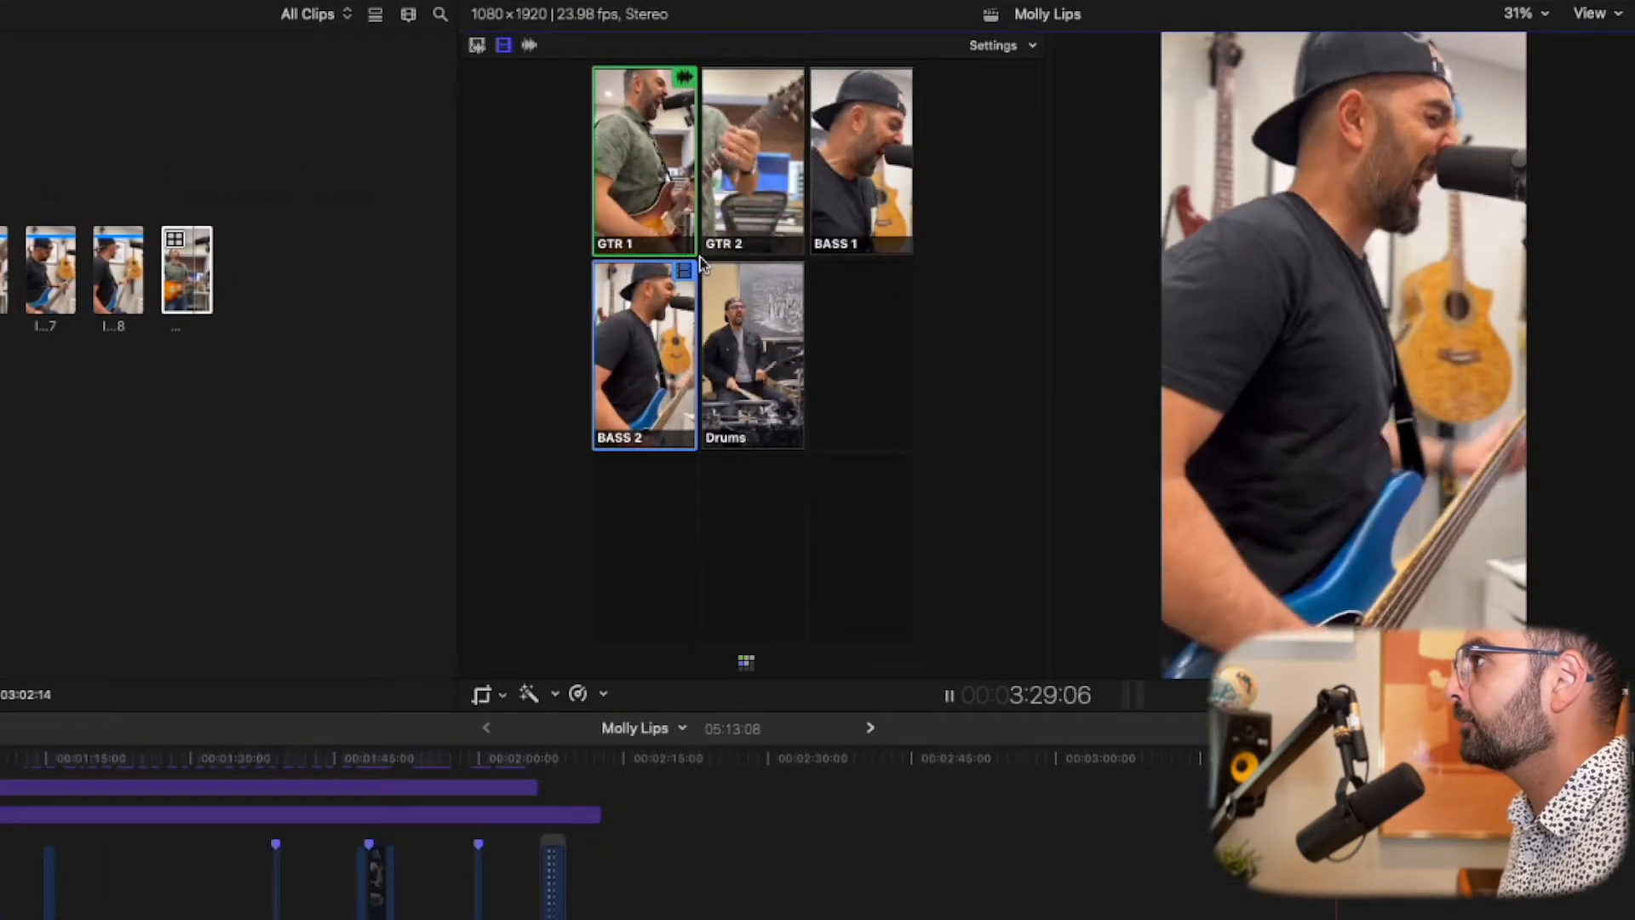
key("2")
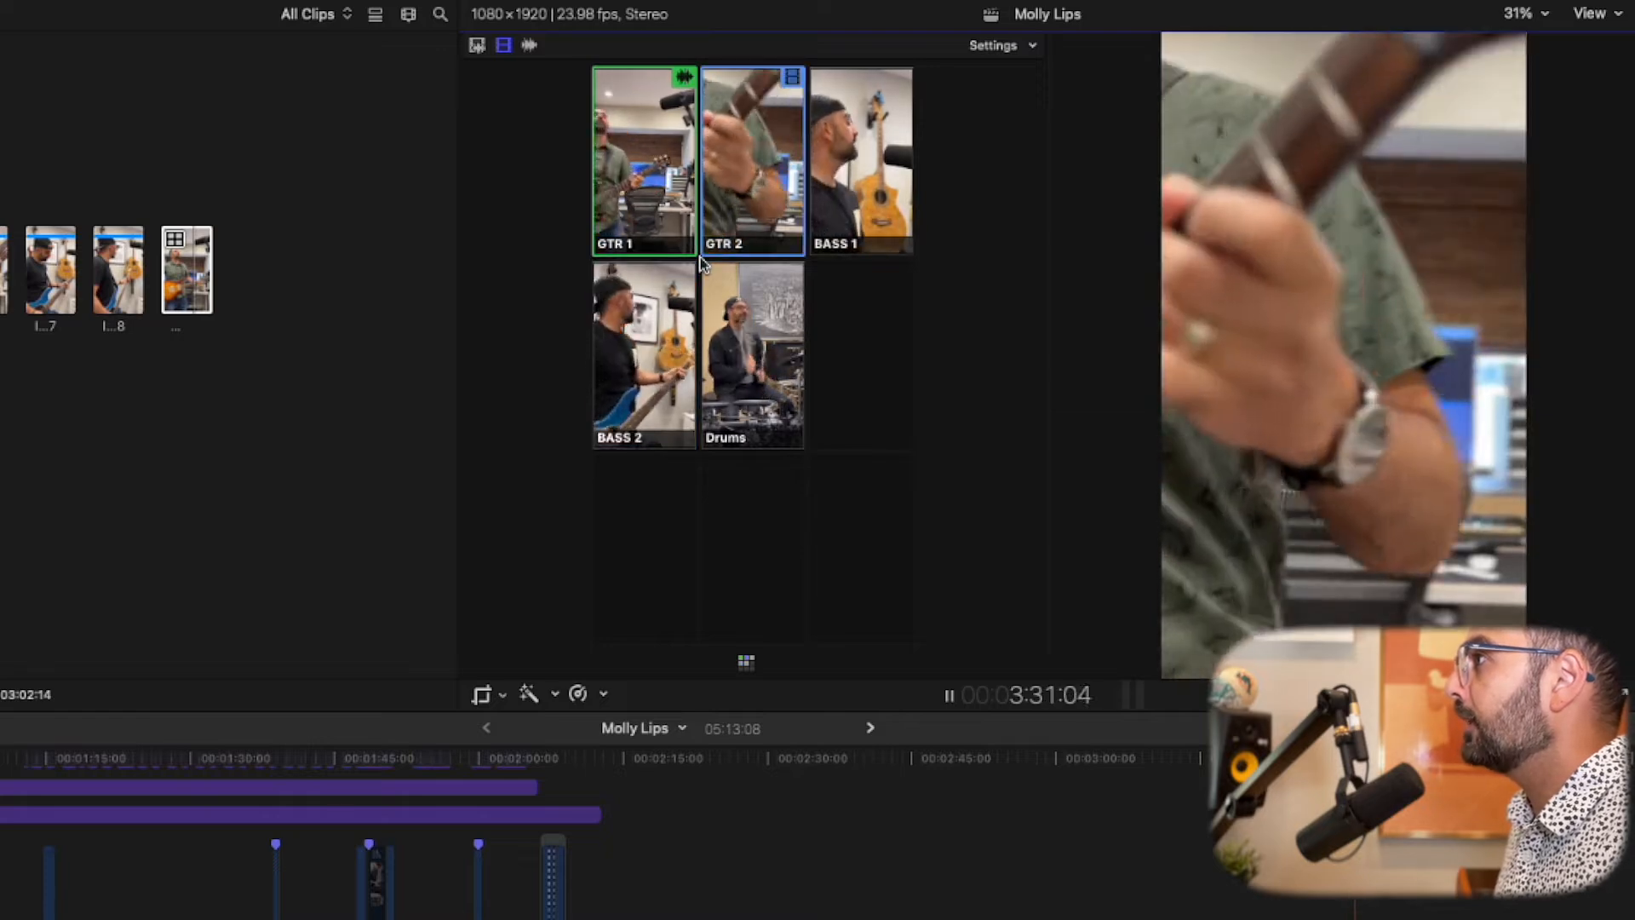
key("5")
key("3")
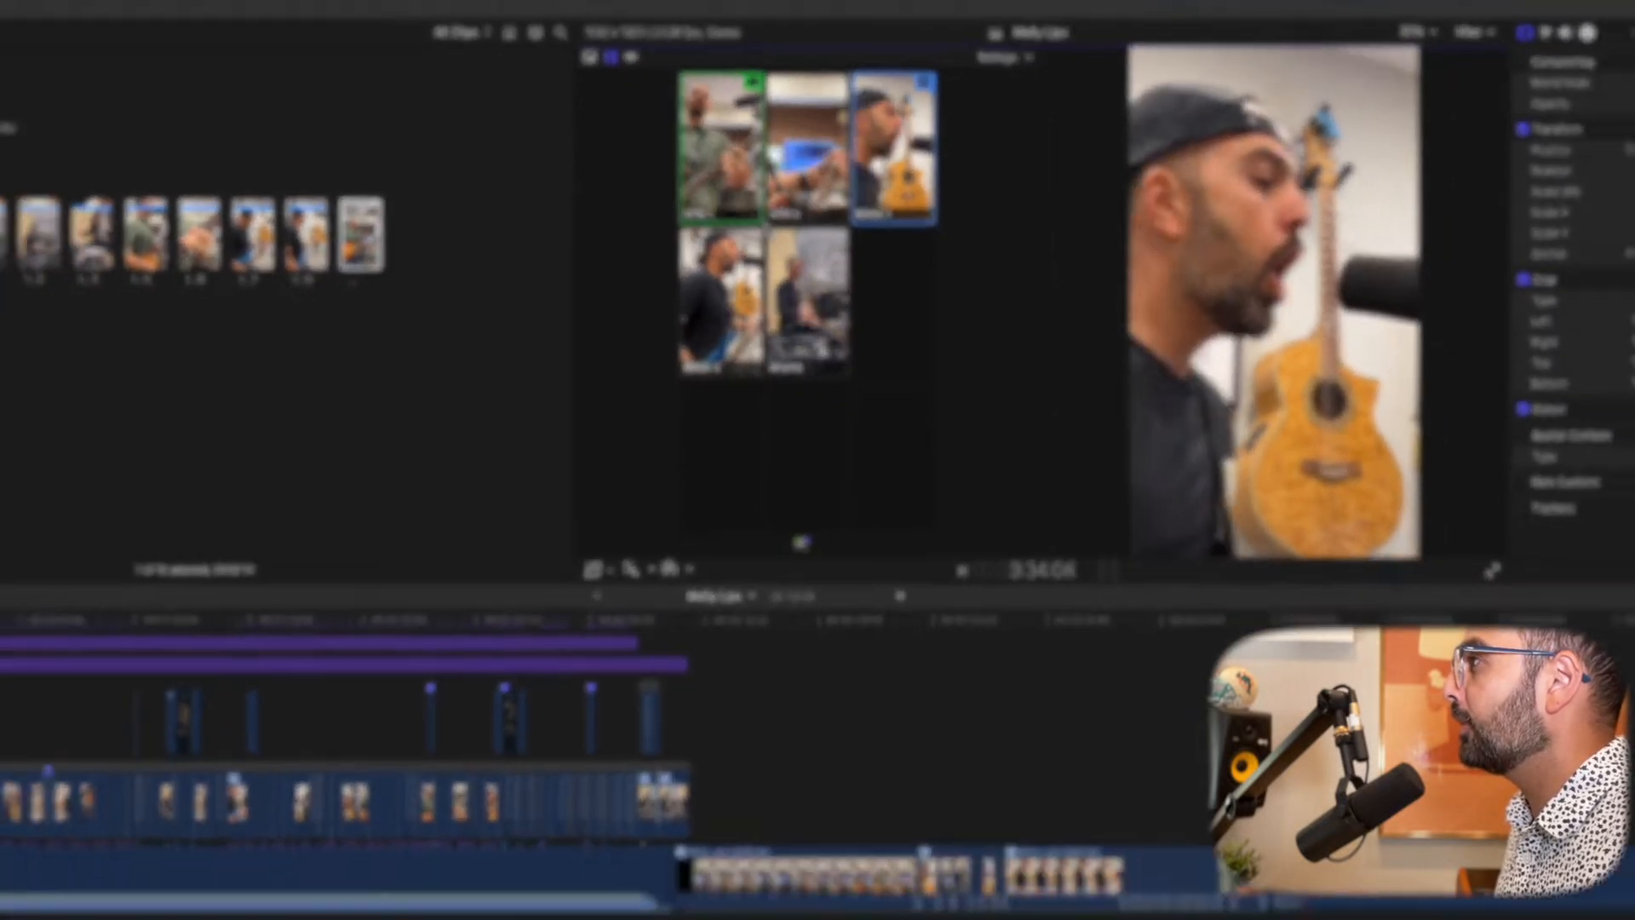
key("1")
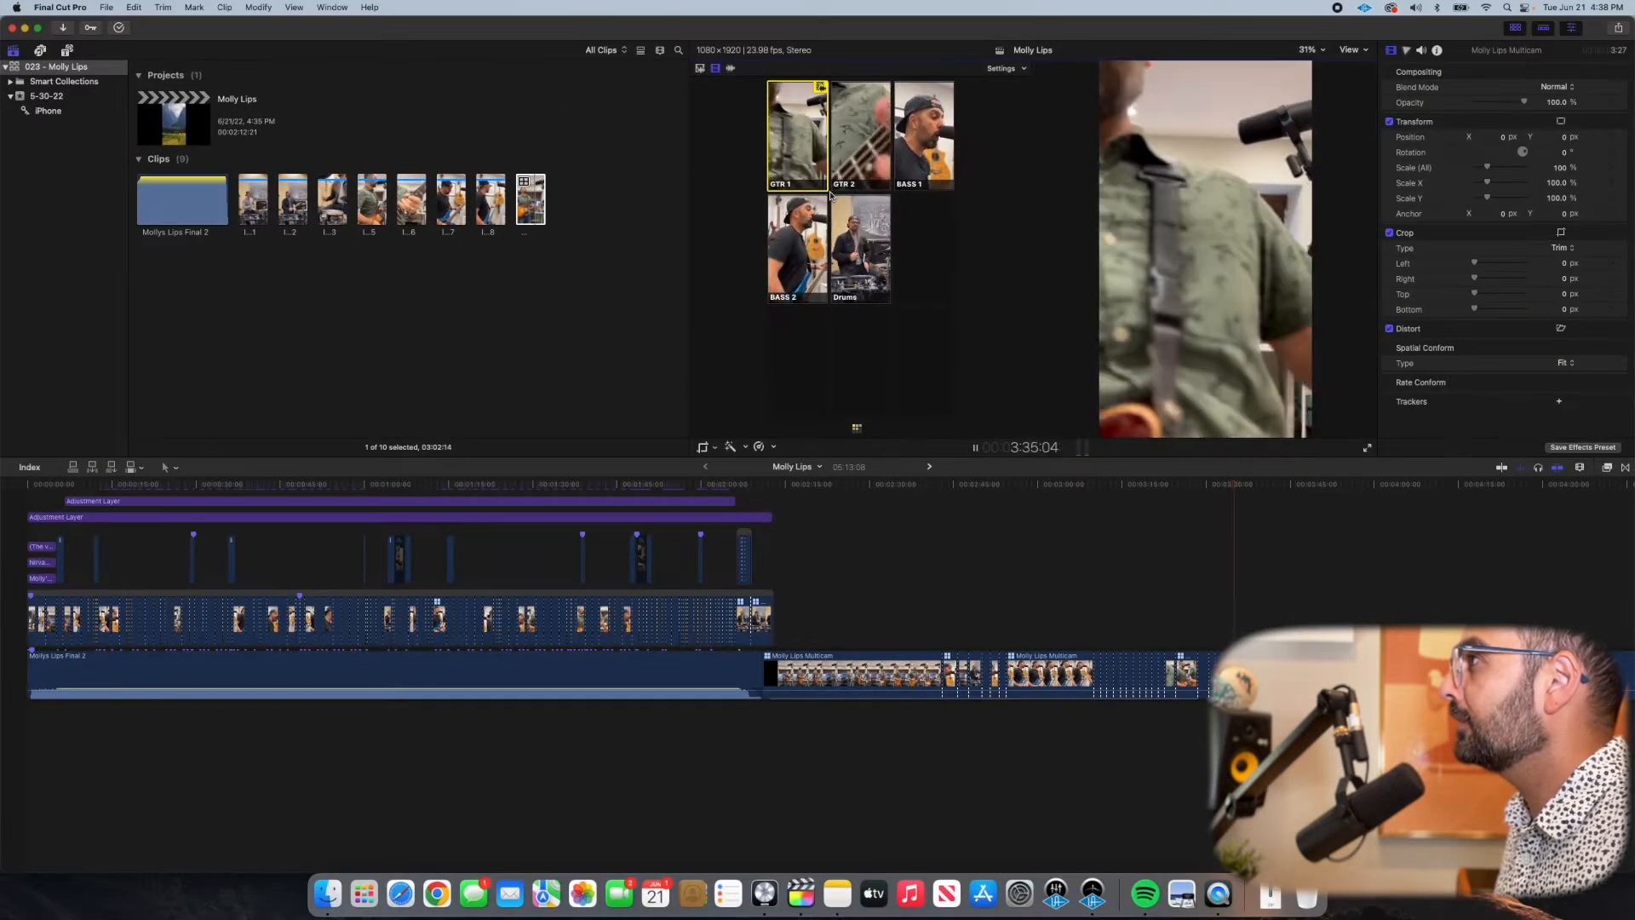
key("2")
key("3")
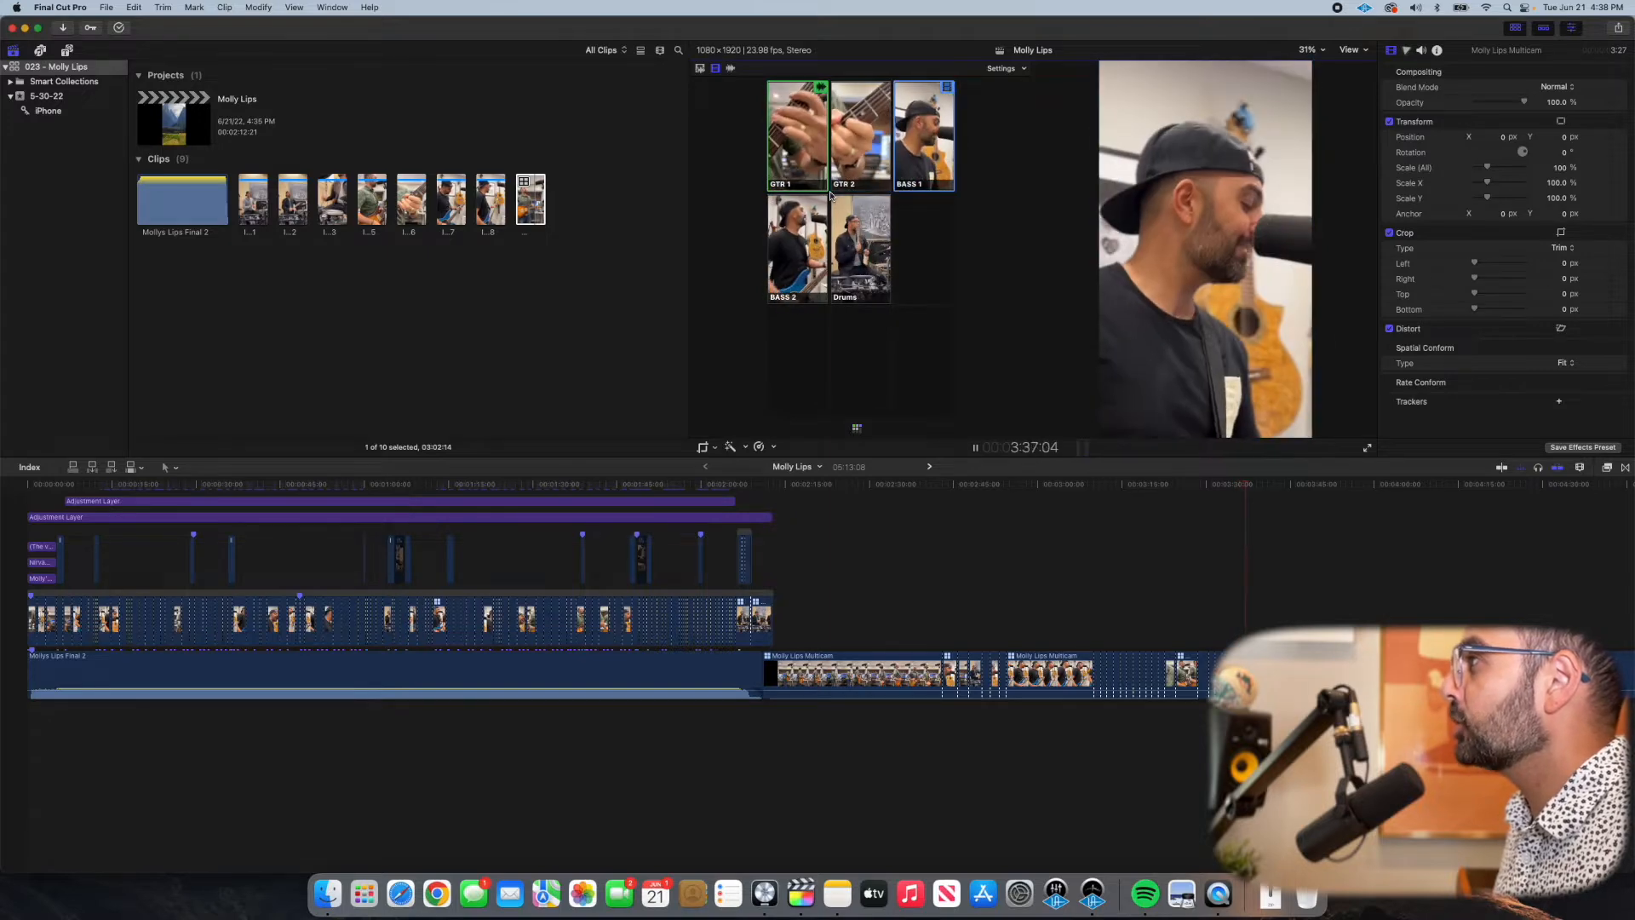
key("1")
key("space")
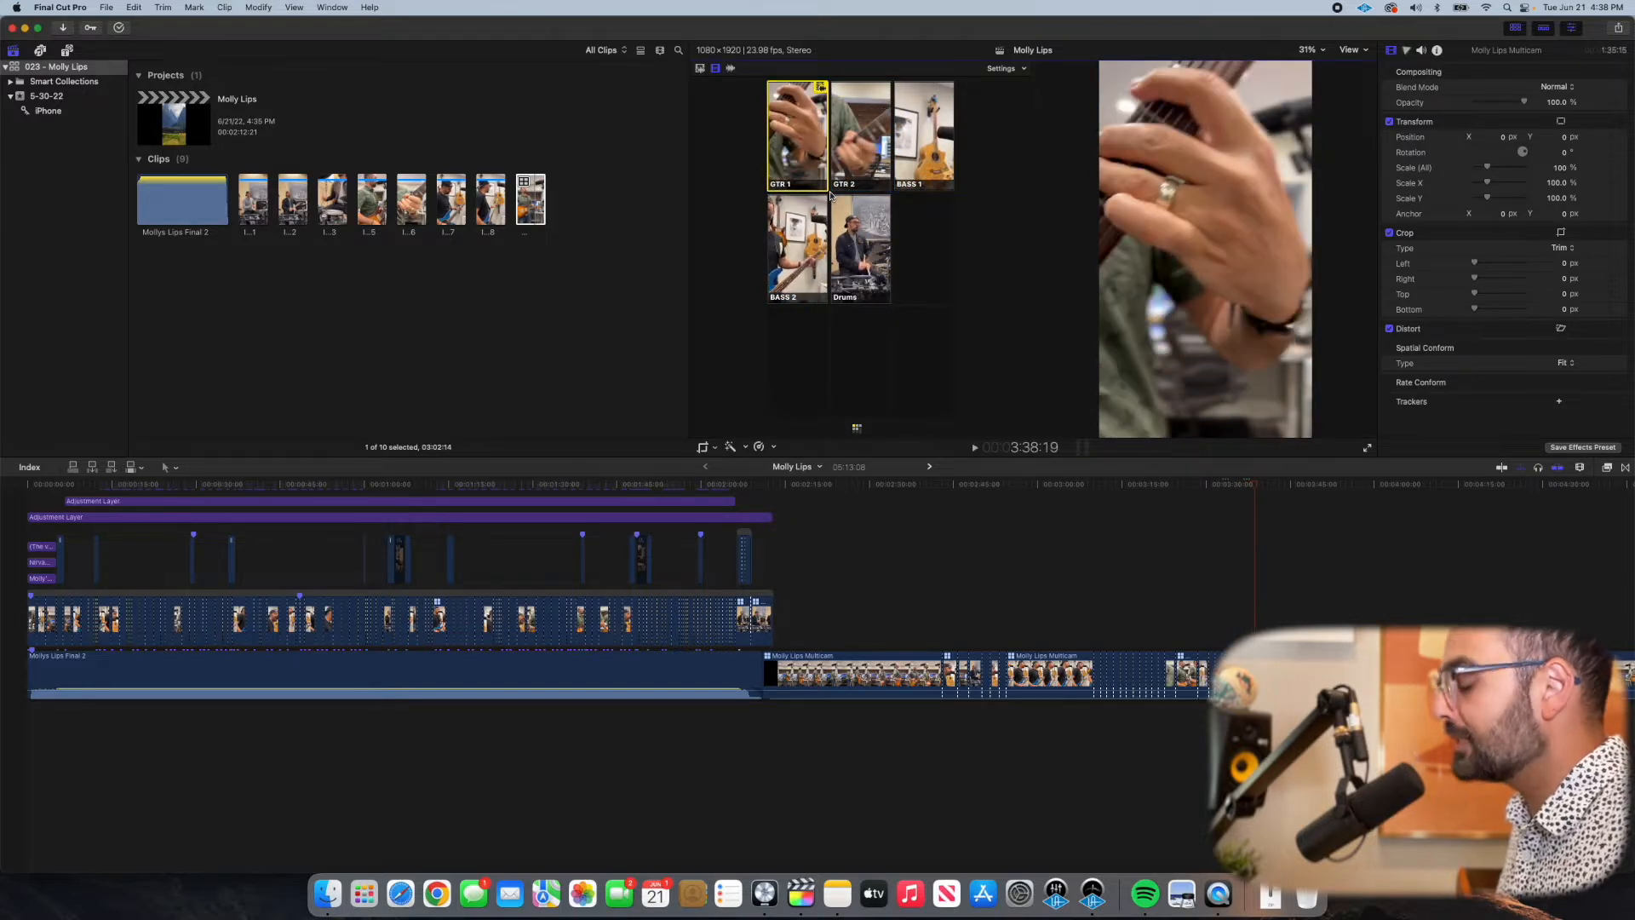
Step: Roll the start of the BASS 1 segment back to 3:36:06 over the short segment before it, and review the cut
left_click(1232, 605)
left_click(1252, 484)
left_click(1243, 484)
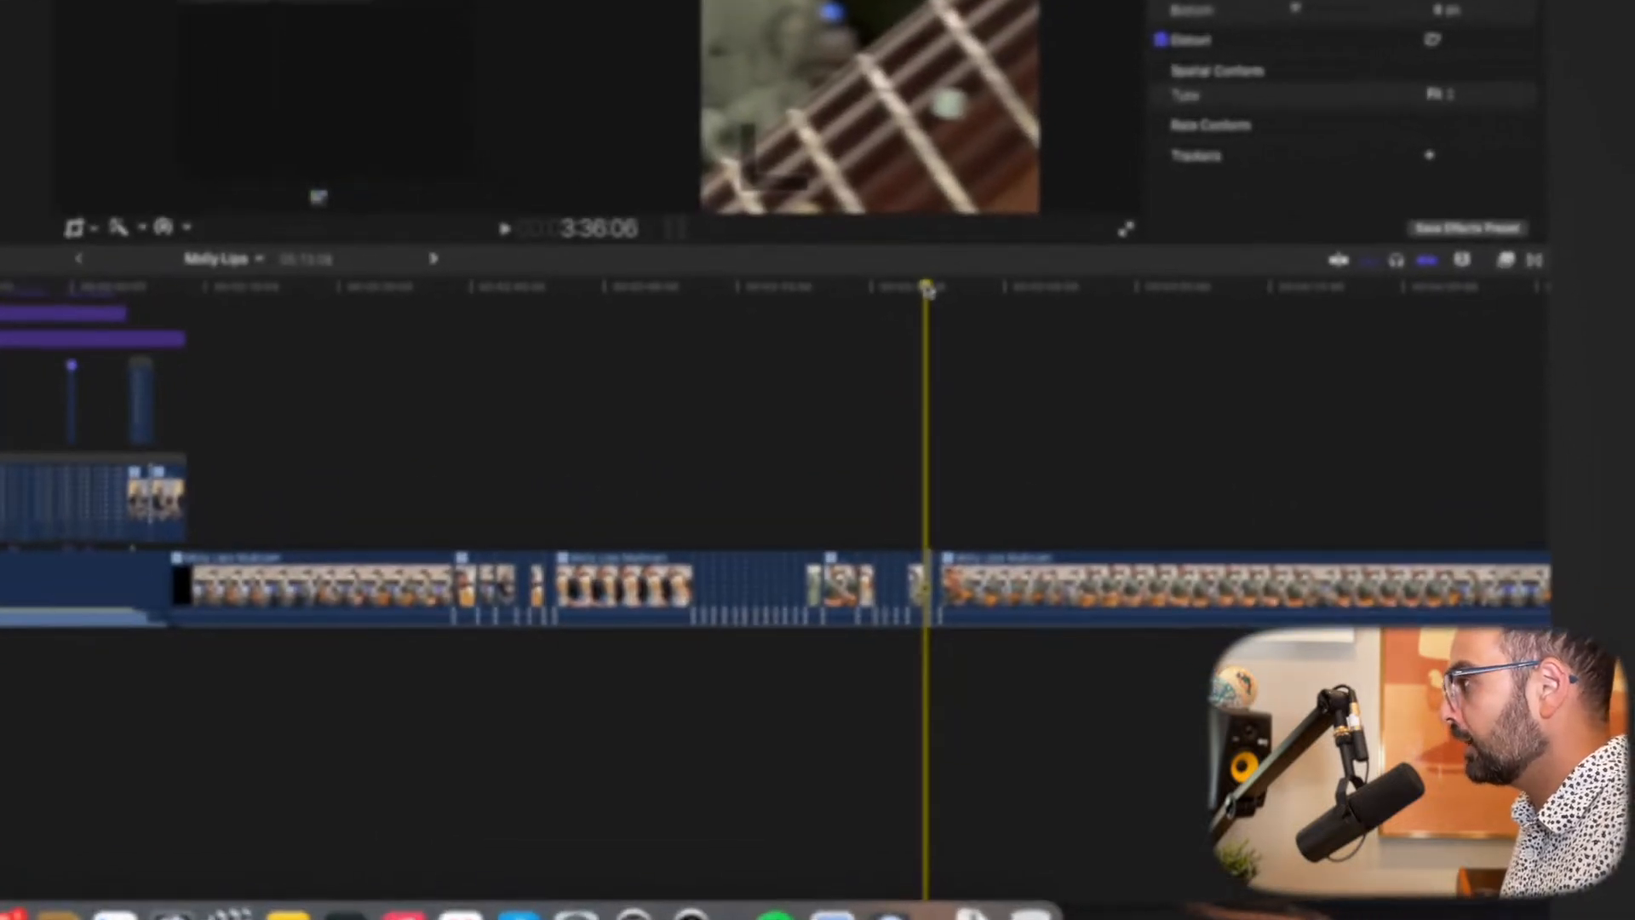
key("super+equal")
key("super+equal")
key("super+equal")
key("super+equal")
key("super+equal")
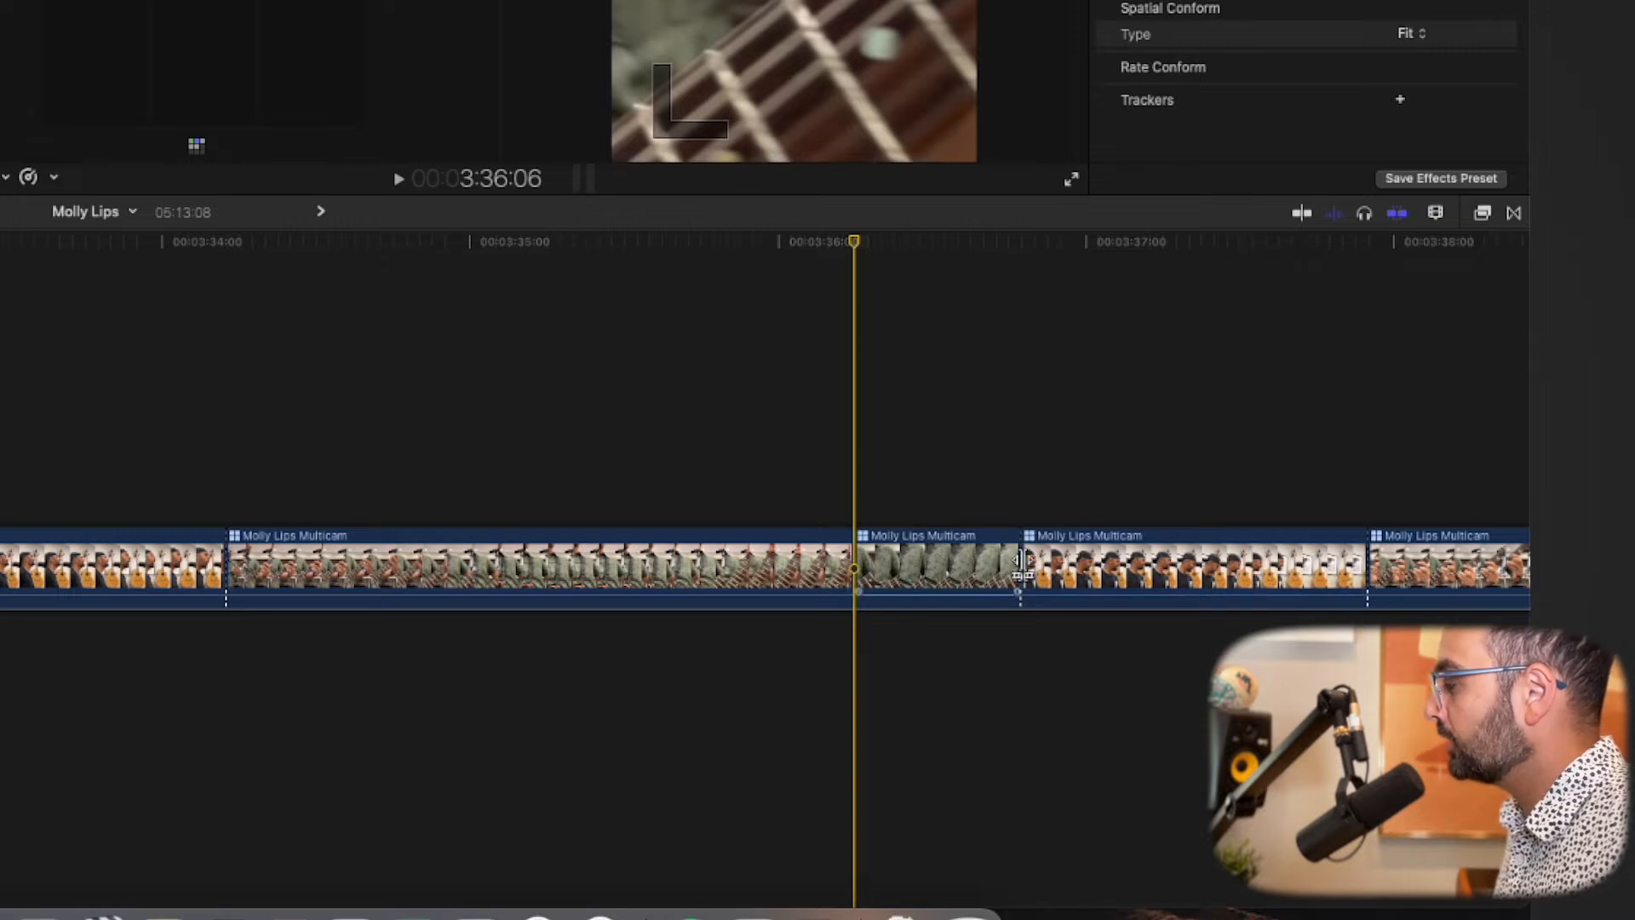
left_click_drag(1019, 562, 851, 558)
left_click(990, 549)
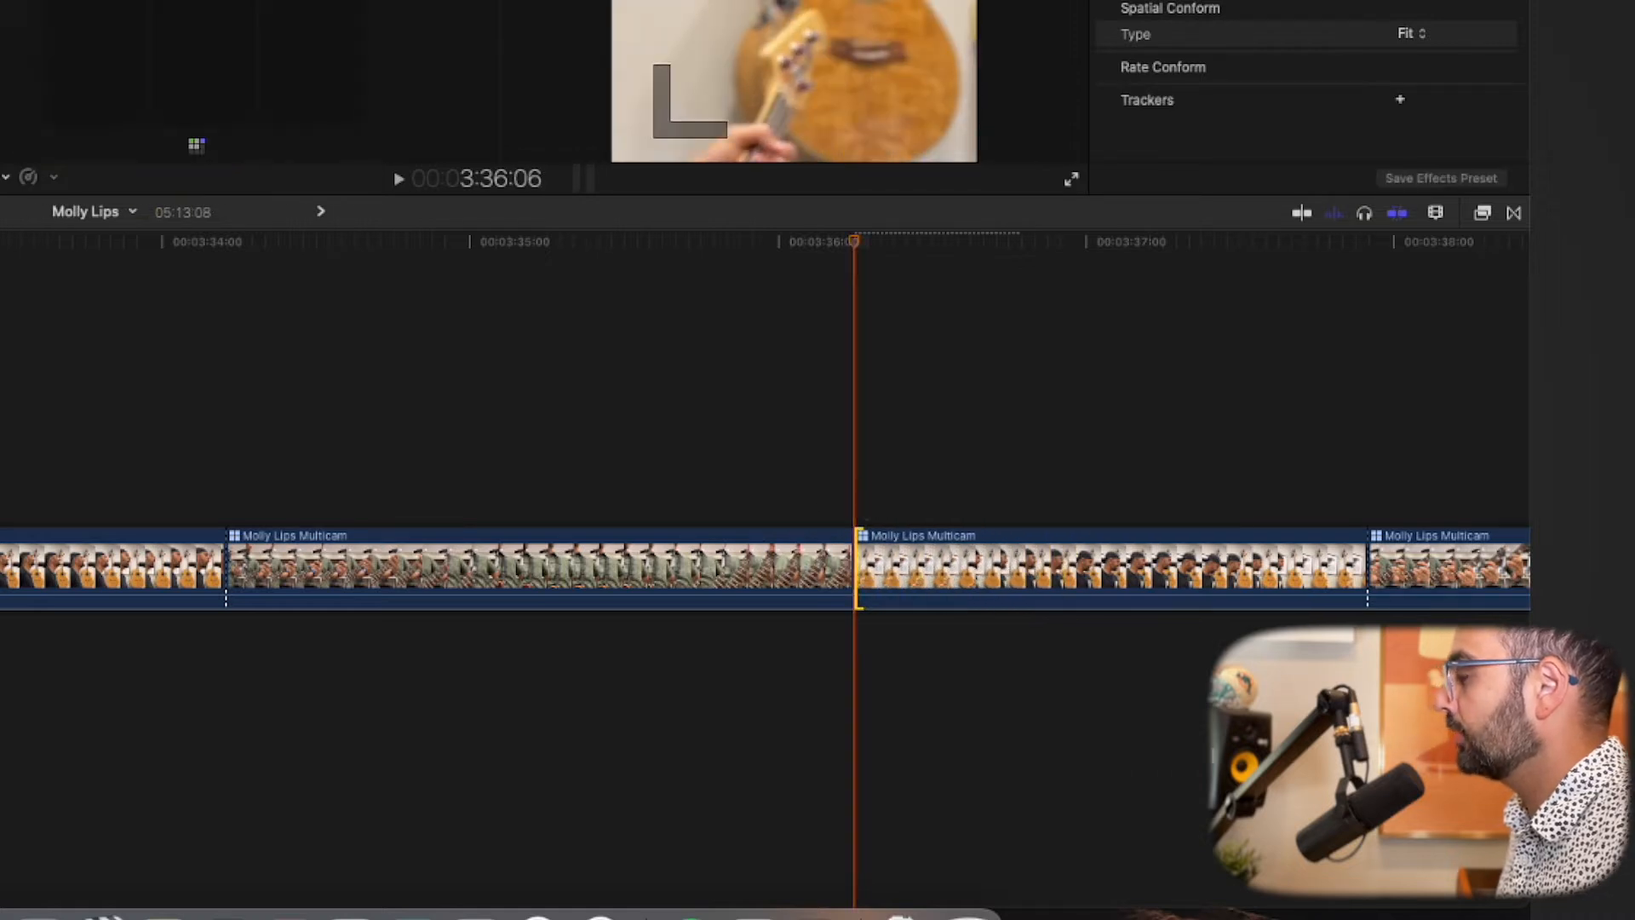
left_click_drag(795, 266, 664, 261)
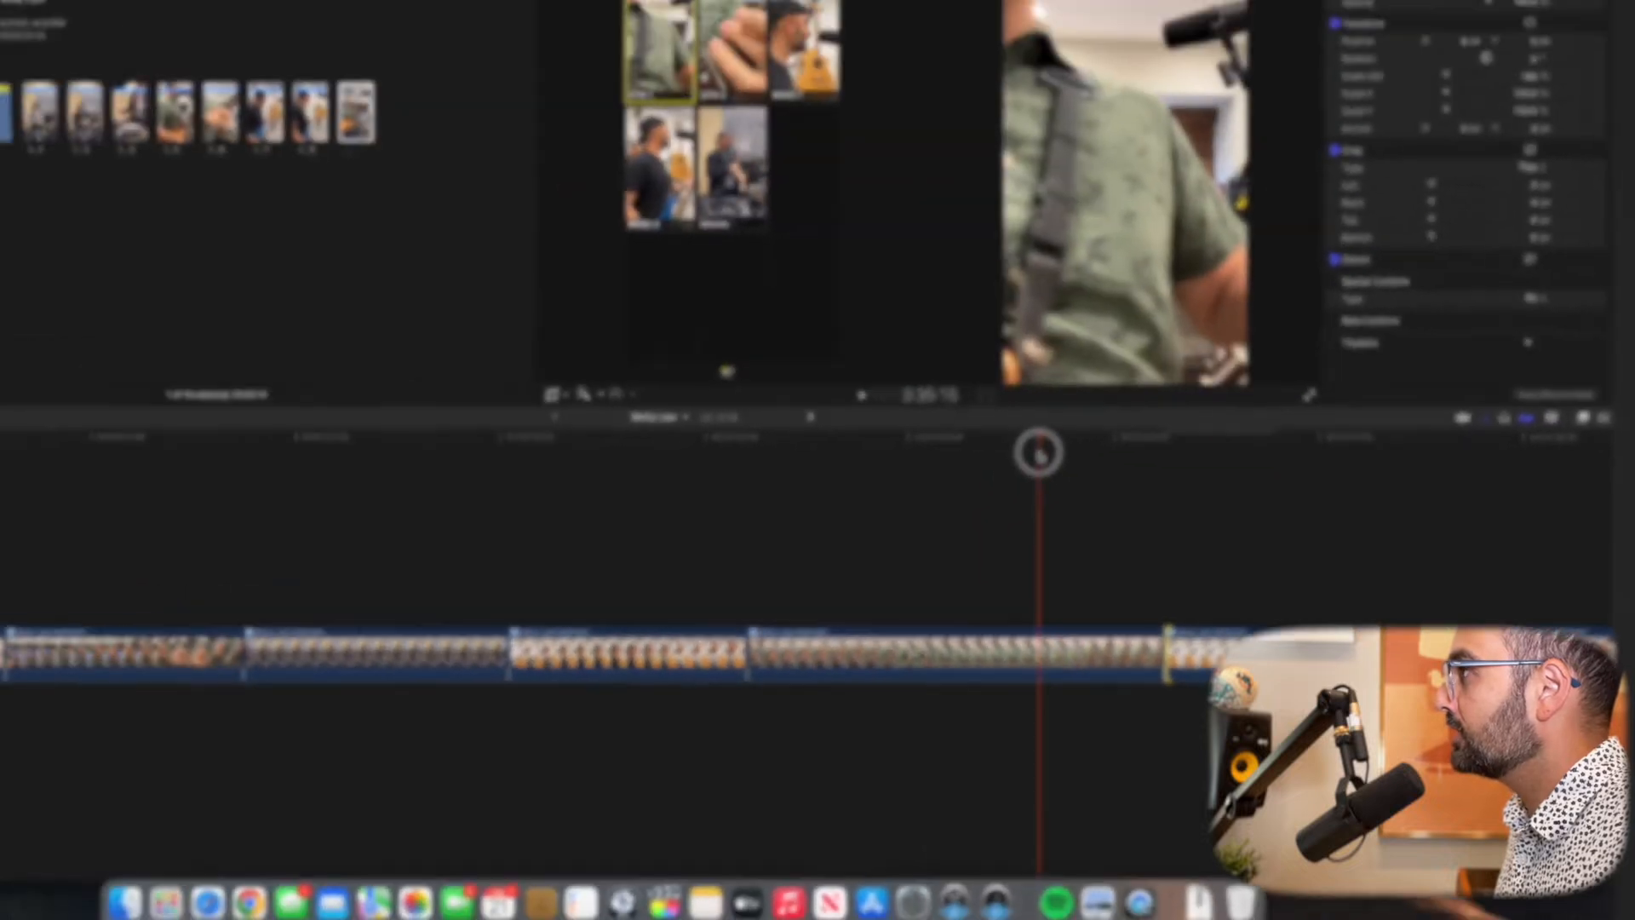
Step: Play back the cut multicam section from about 3:35 to 3:38 to review the angle changes
left_click_drag(1039, 453, 968, 483)
key("space")
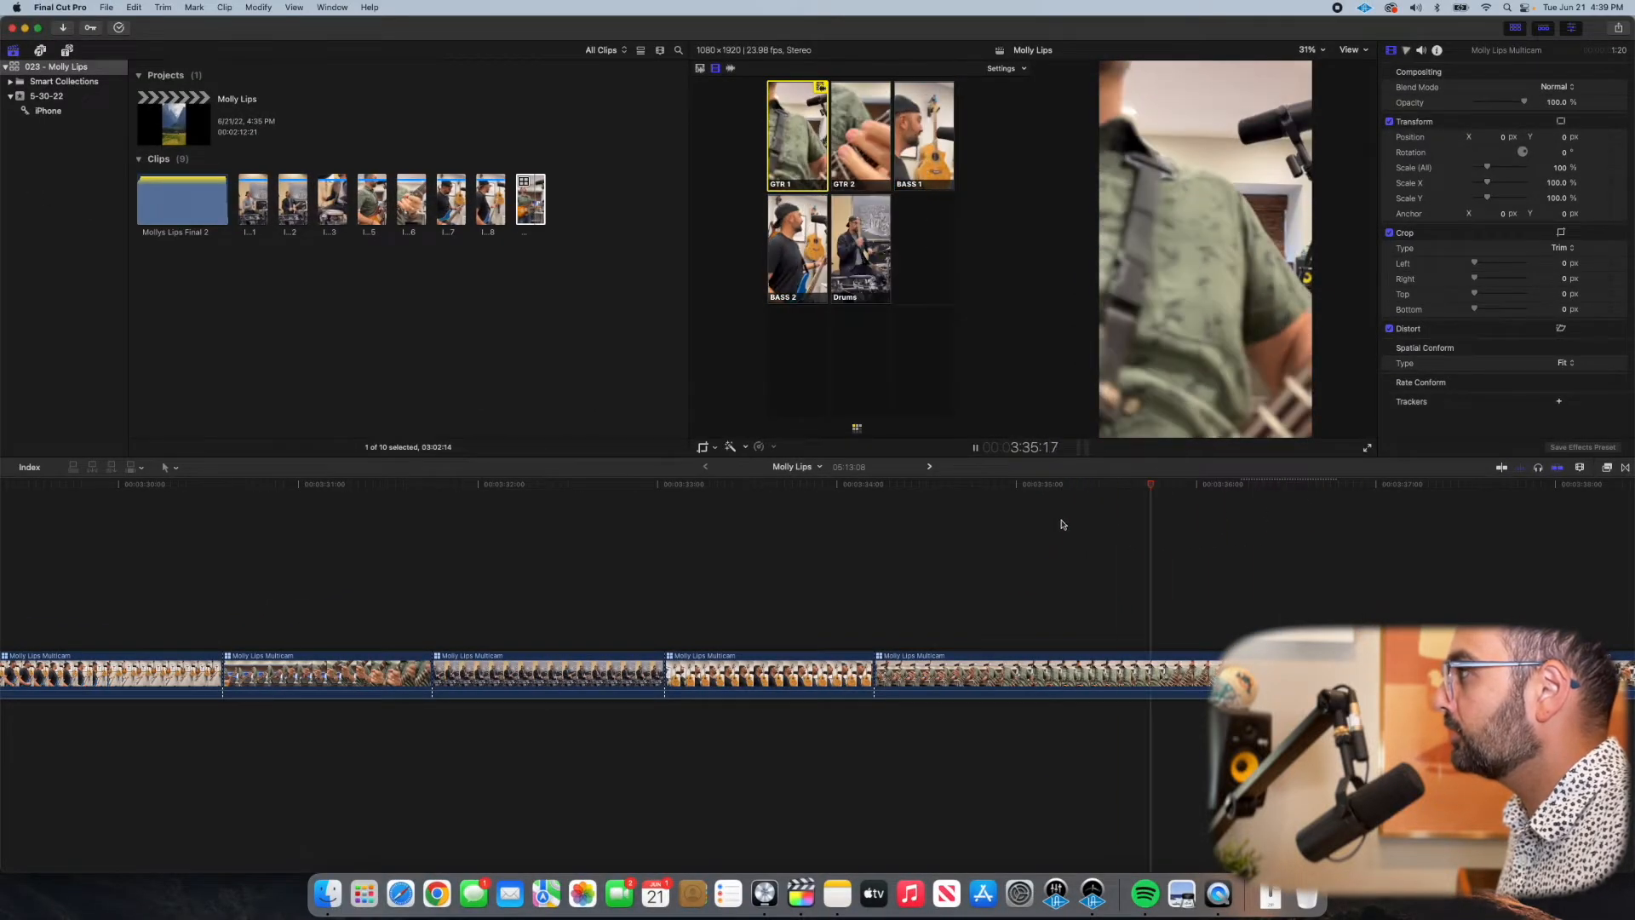
key("3")
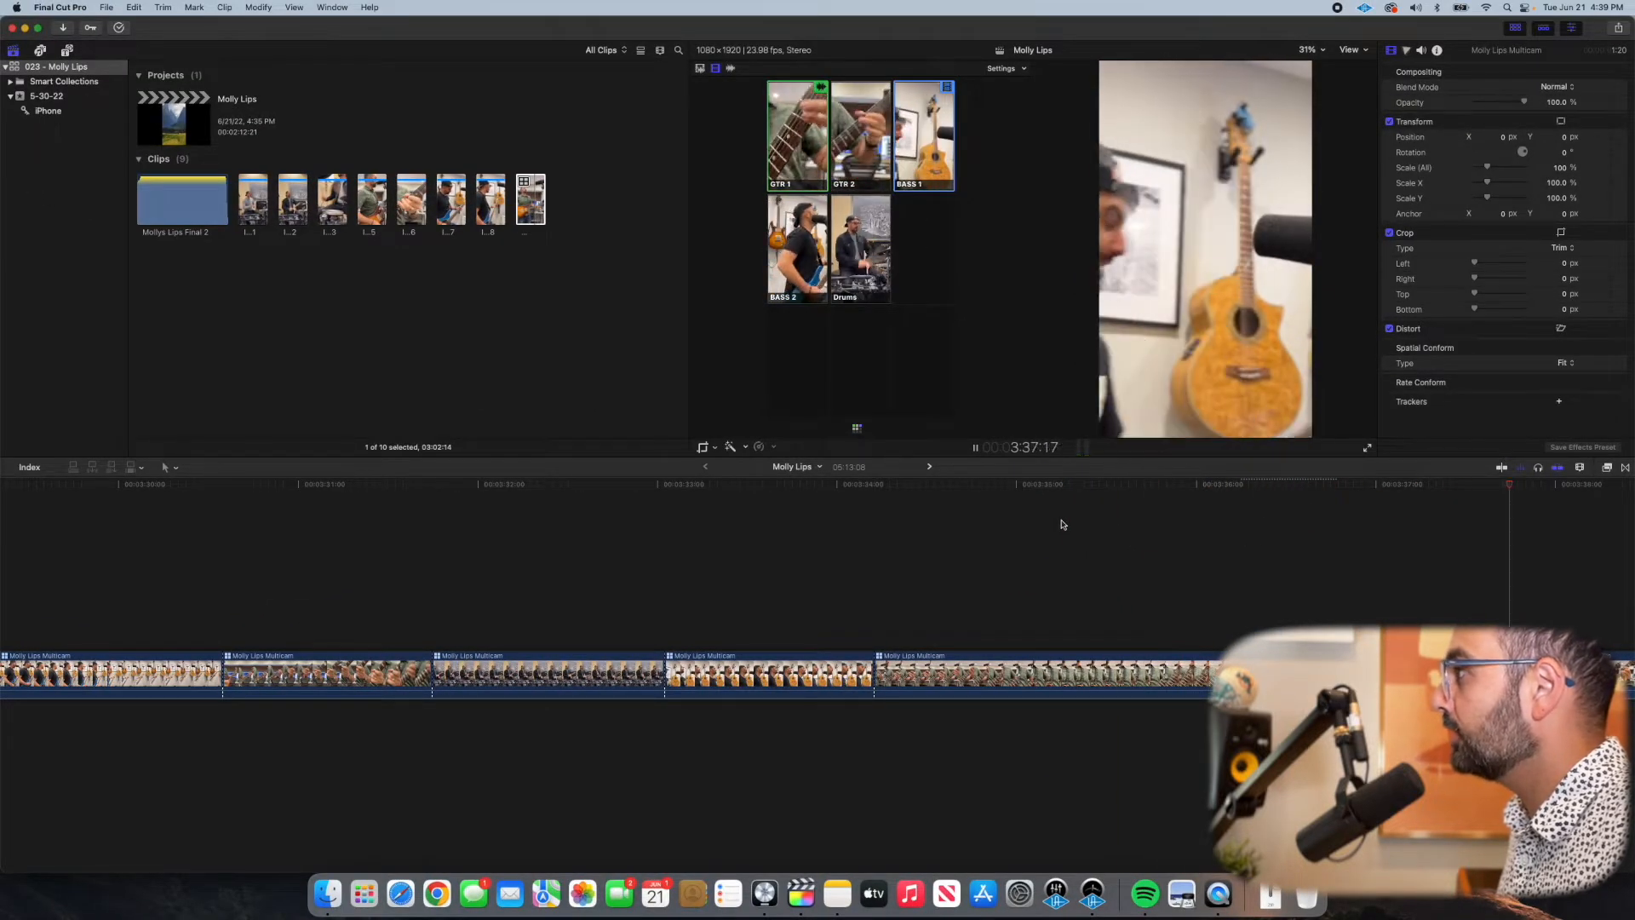
key("1")
key("space")
key("super+space")
key("Escape")
key("super+minus")
key("super+minus")
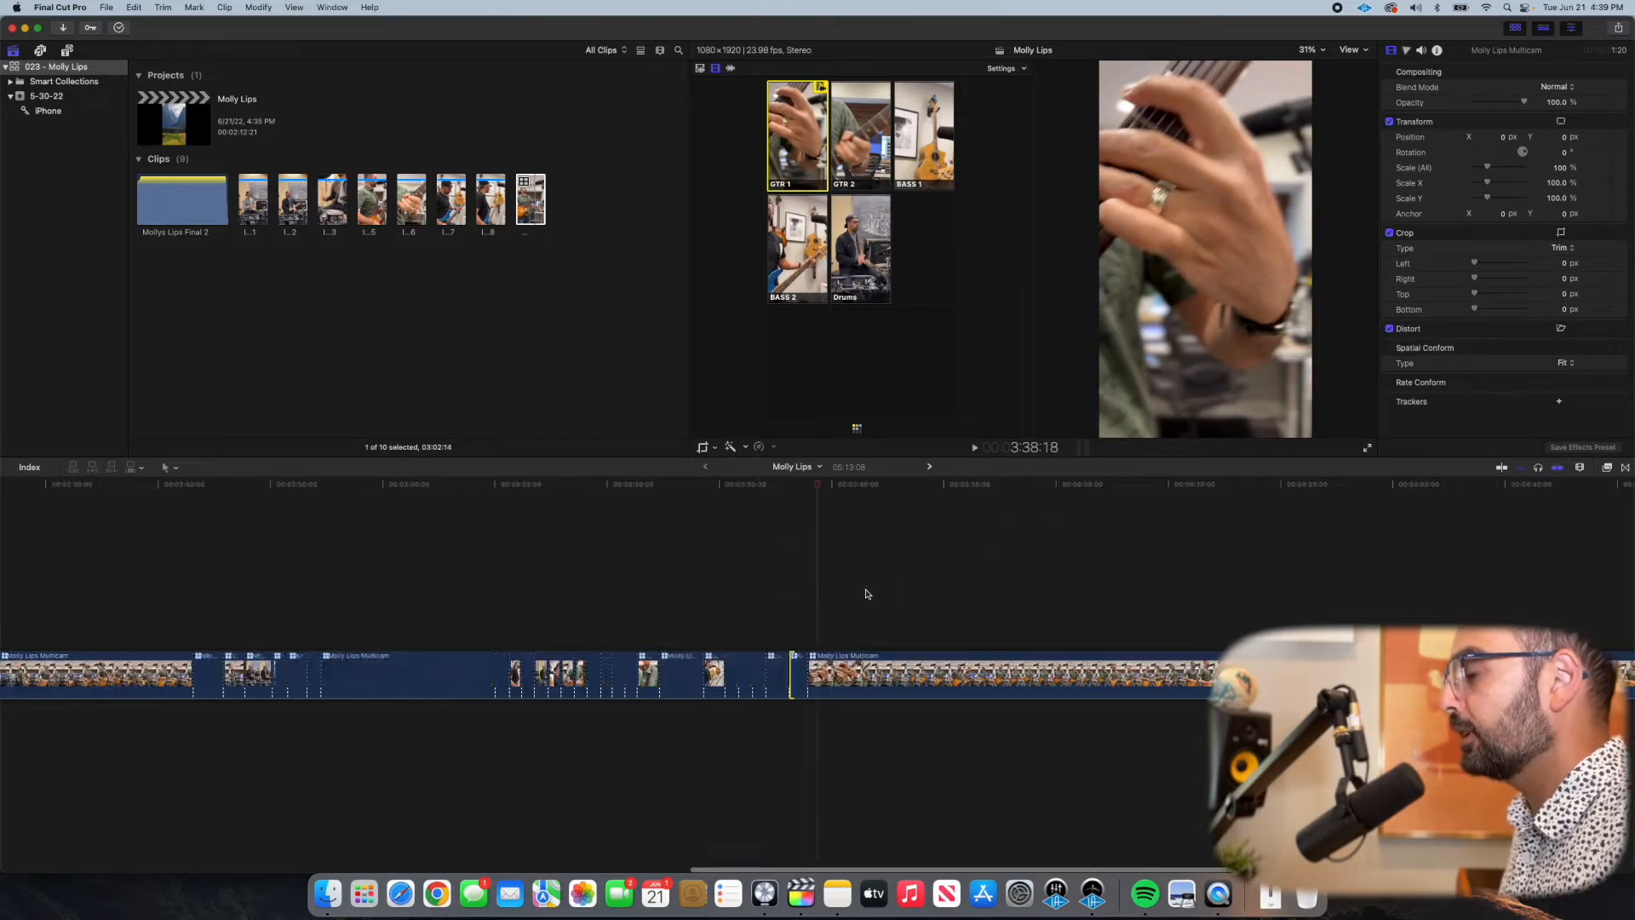
left_click(785, 486)
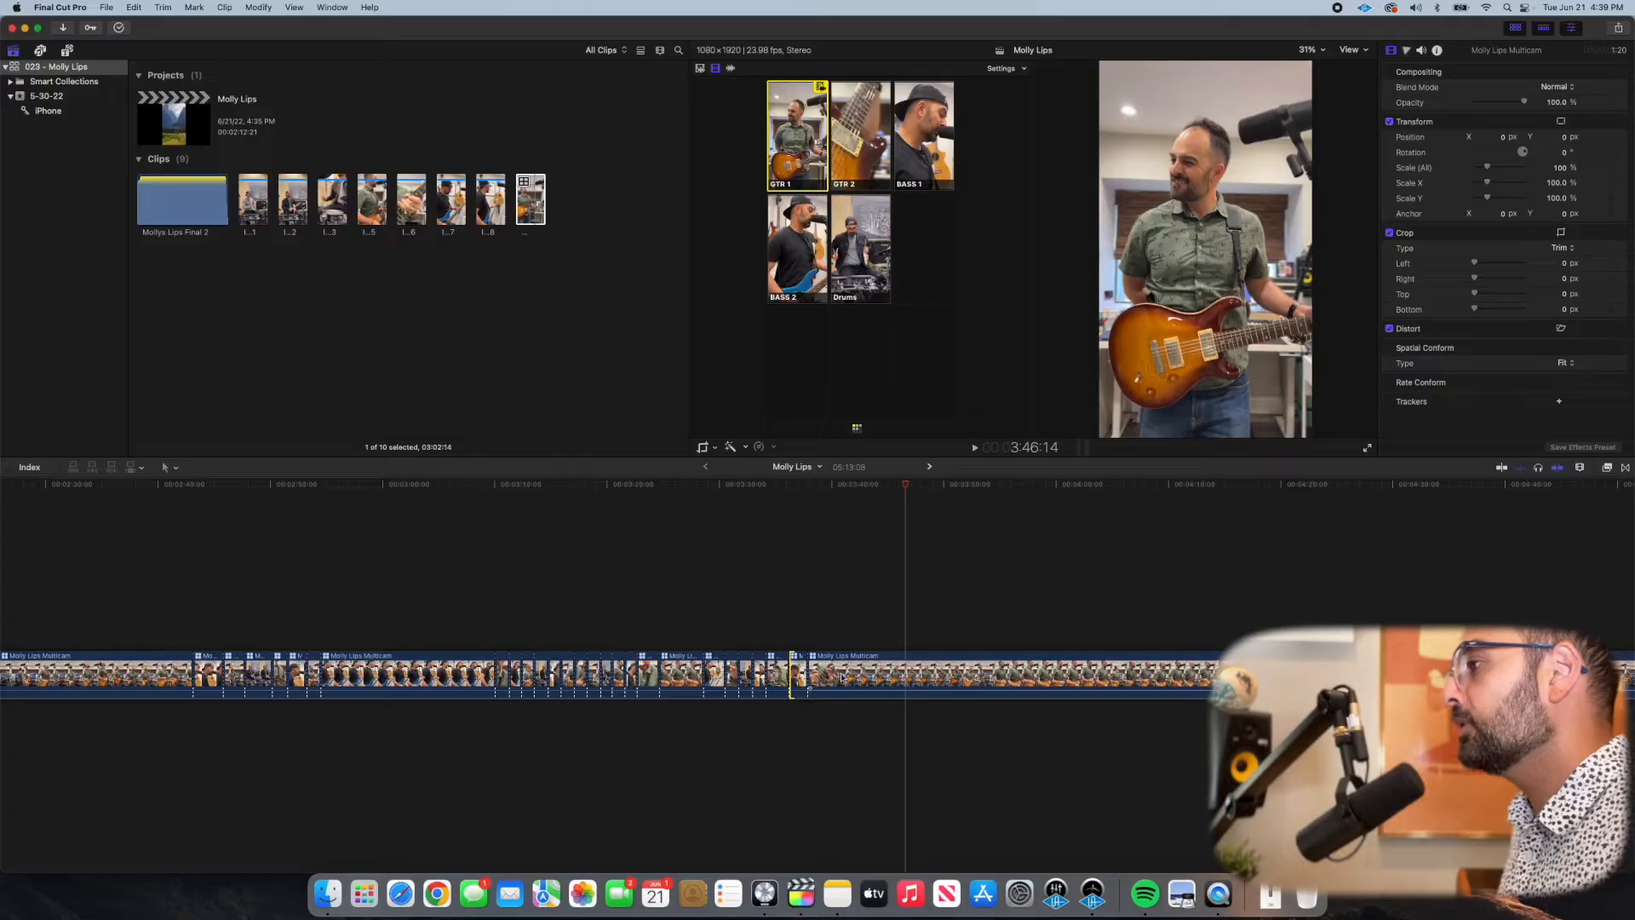
Step: Open the multicam clip in the angle editor and compare the transform settings of the GTR 1, GTR 2, BASS 2 and Drums clips
double_click(841, 677)
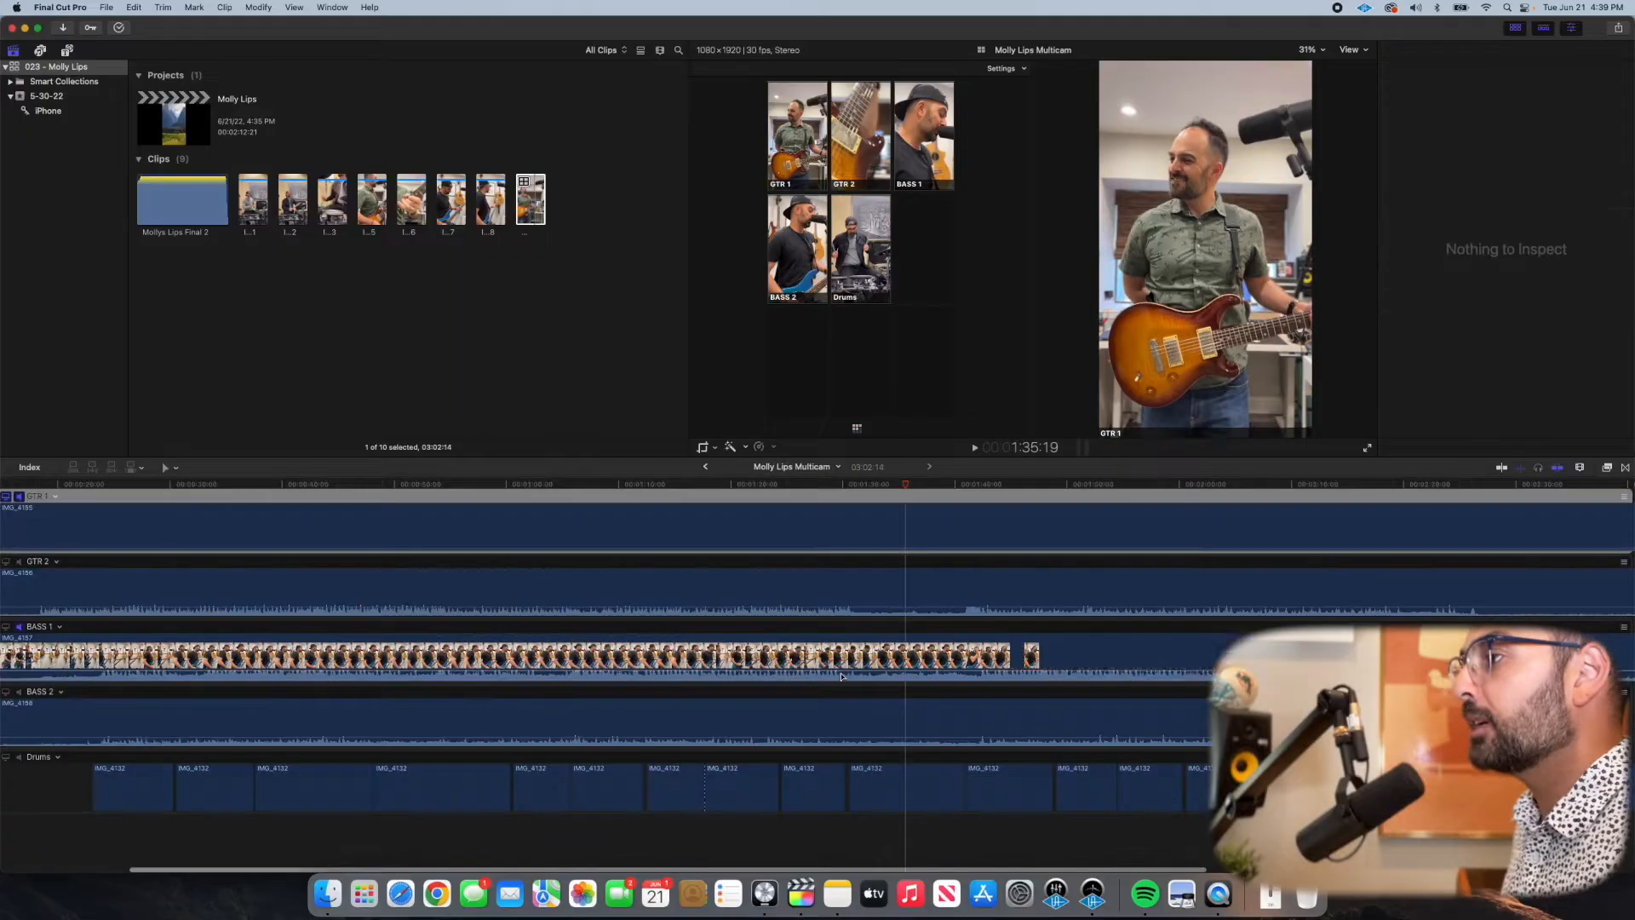
left_click(690, 483)
left_click_drag(690, 483, 696, 482)
left_click(661, 609)
left_click(699, 534)
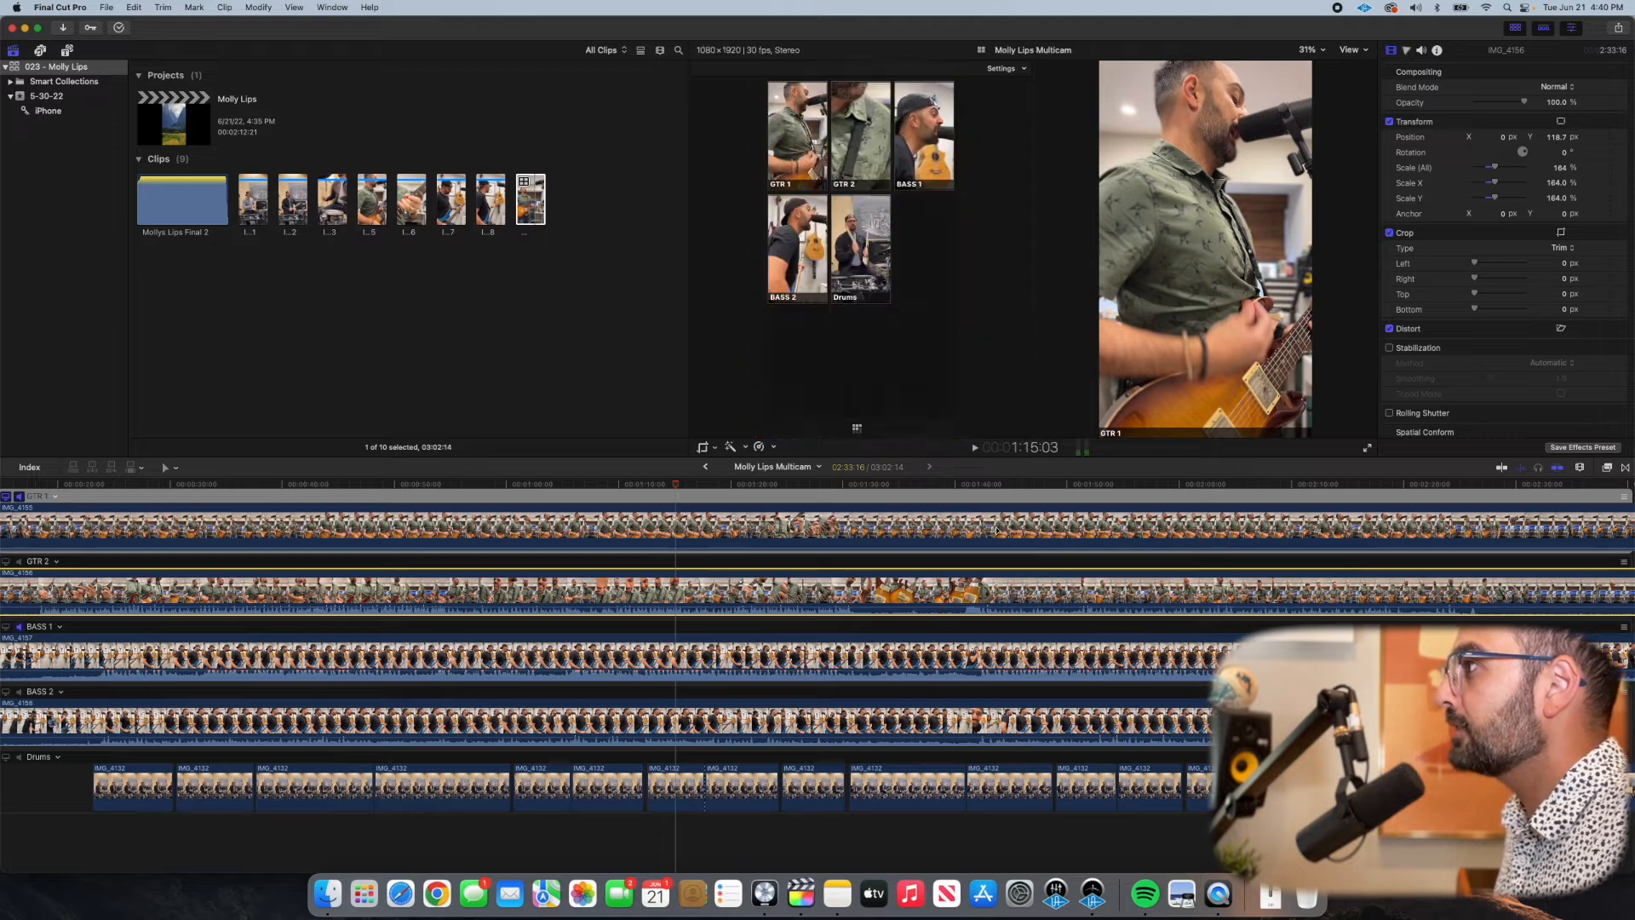
left_click(826, 533)
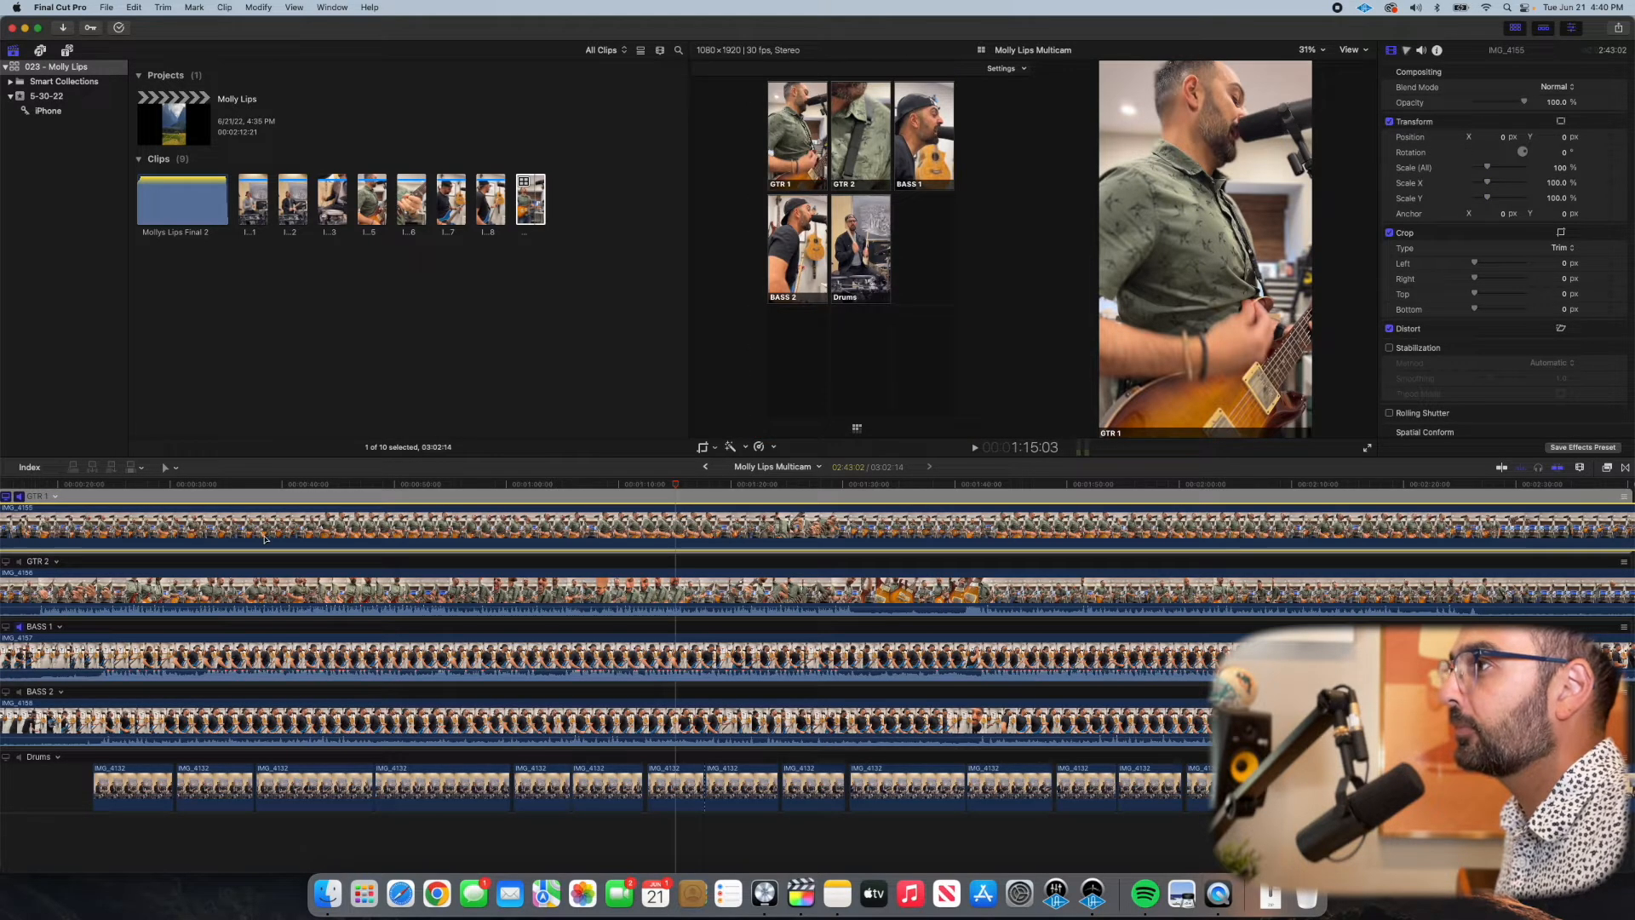
left_click_drag(675, 483, 778, 483)
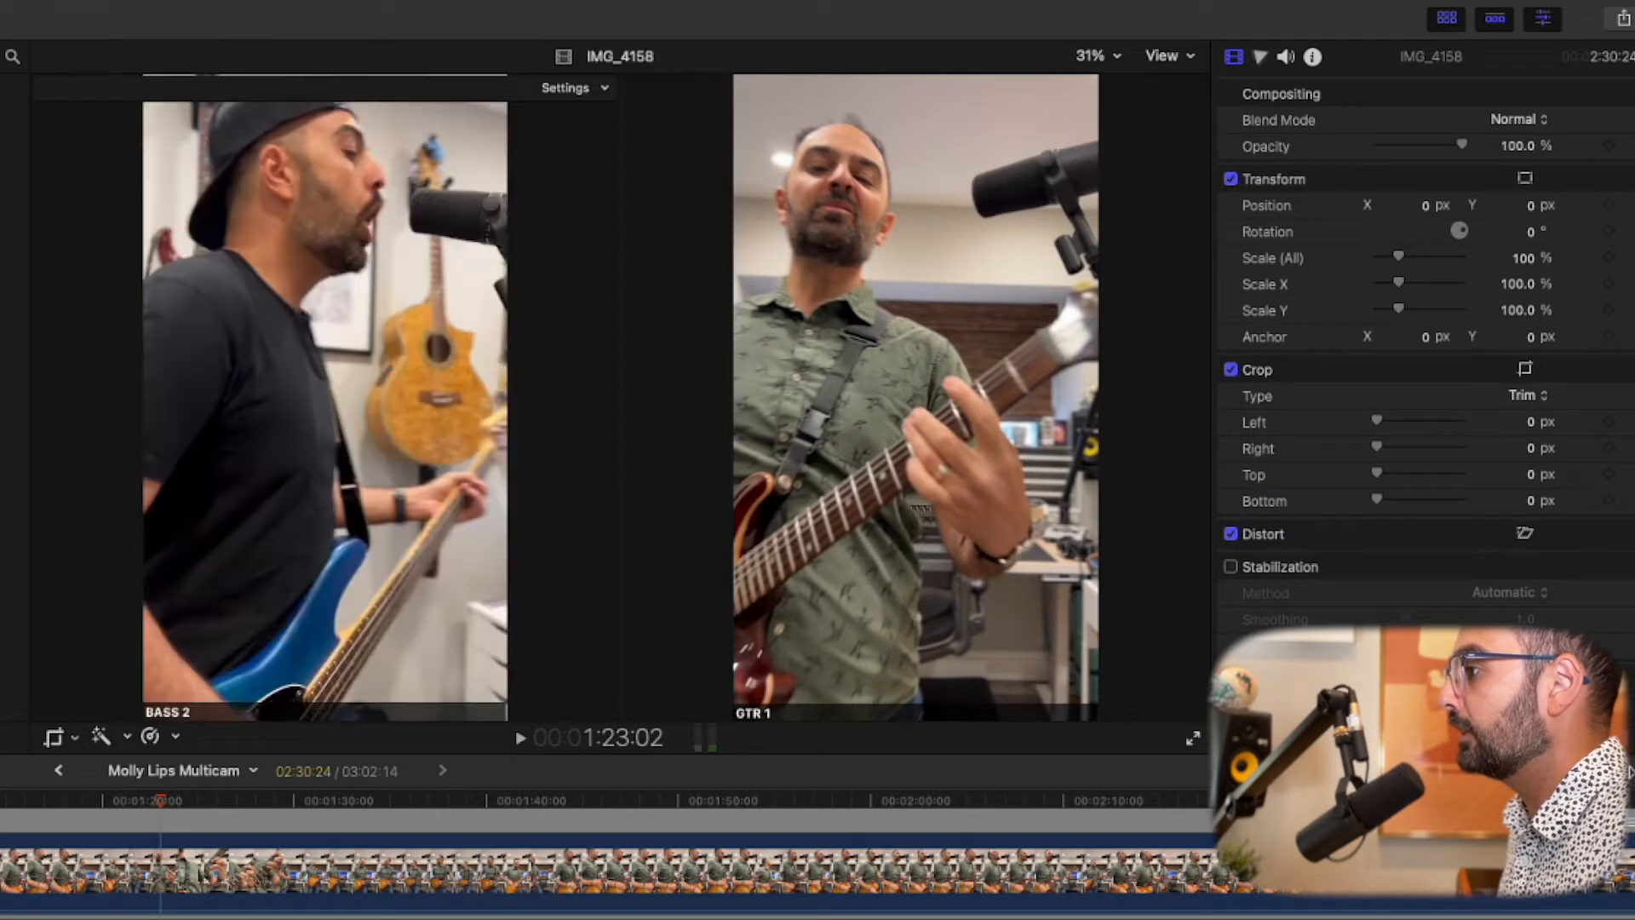
left_click(224, 916)
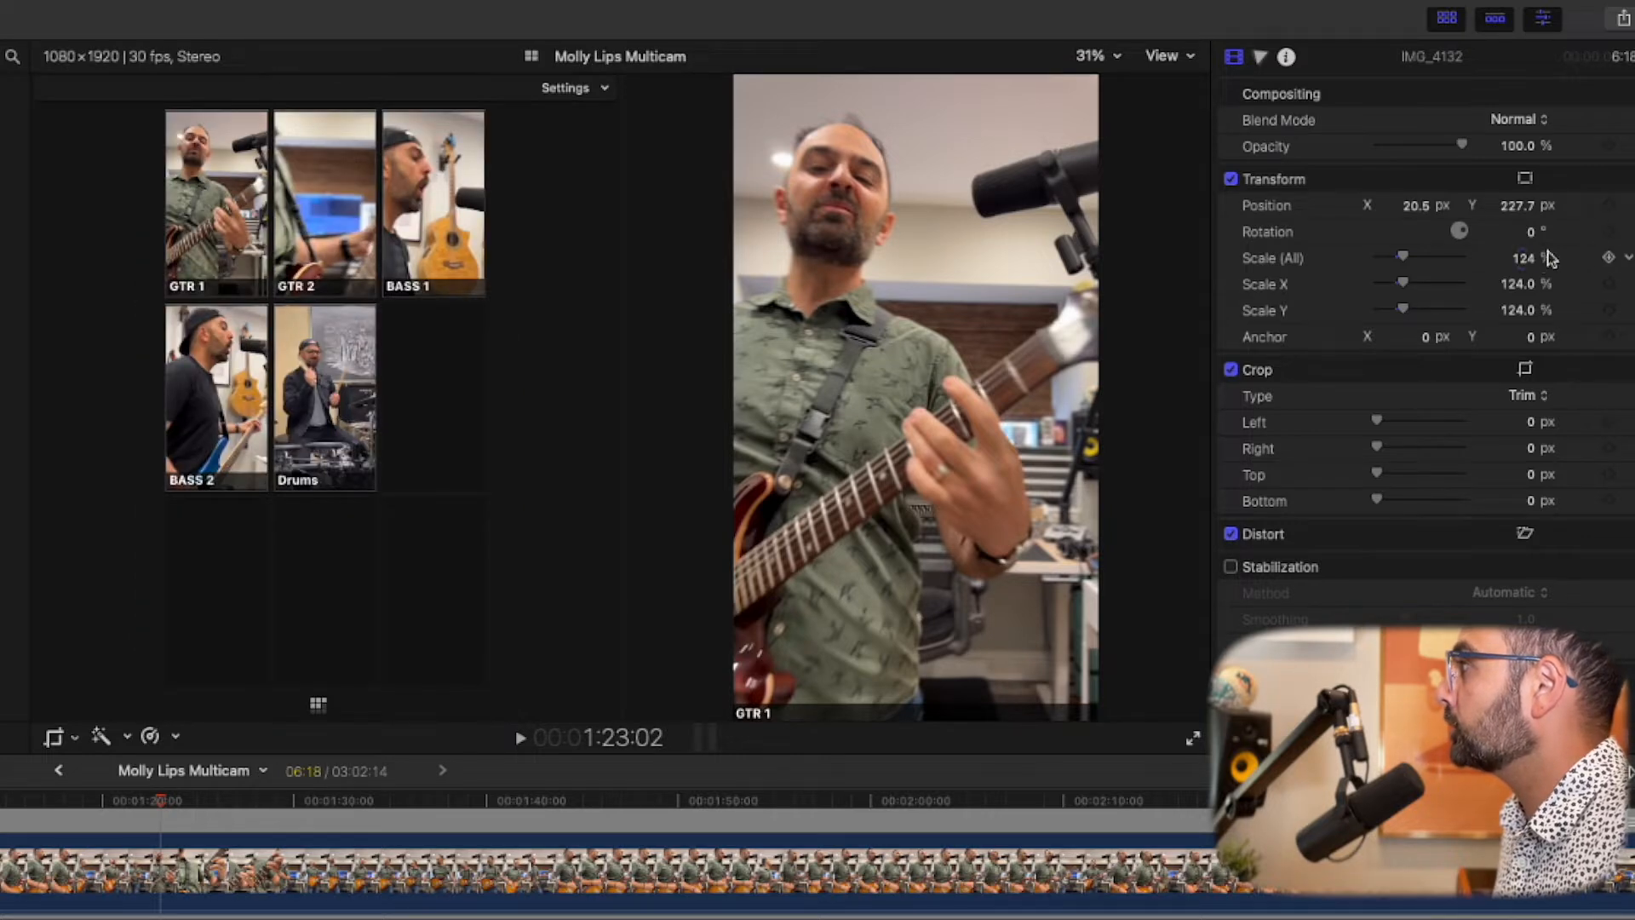
left_click(255, 916)
left_click(256, 918)
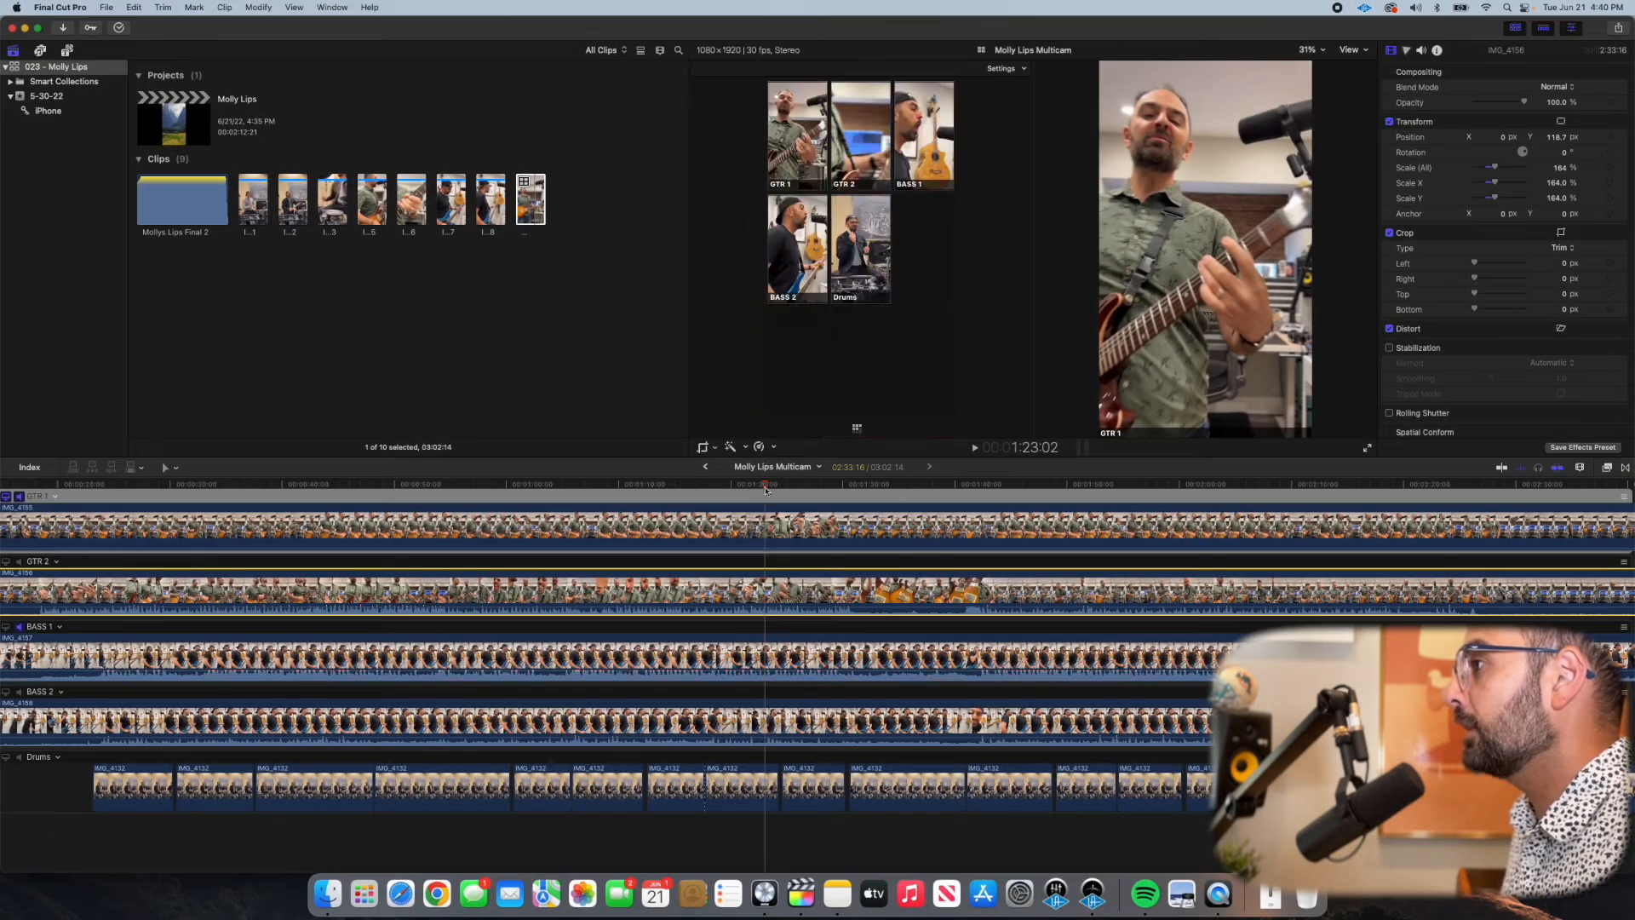
Step: Apply a Color Board correction to the GTR 2 angle clip with global saturation at -100% and shadows exposure at -17%
mouse_move(764, 488)
left_mouse_down()
mouse_move(712, 482)
mouse_move(746, 486)
left_mouse_up()
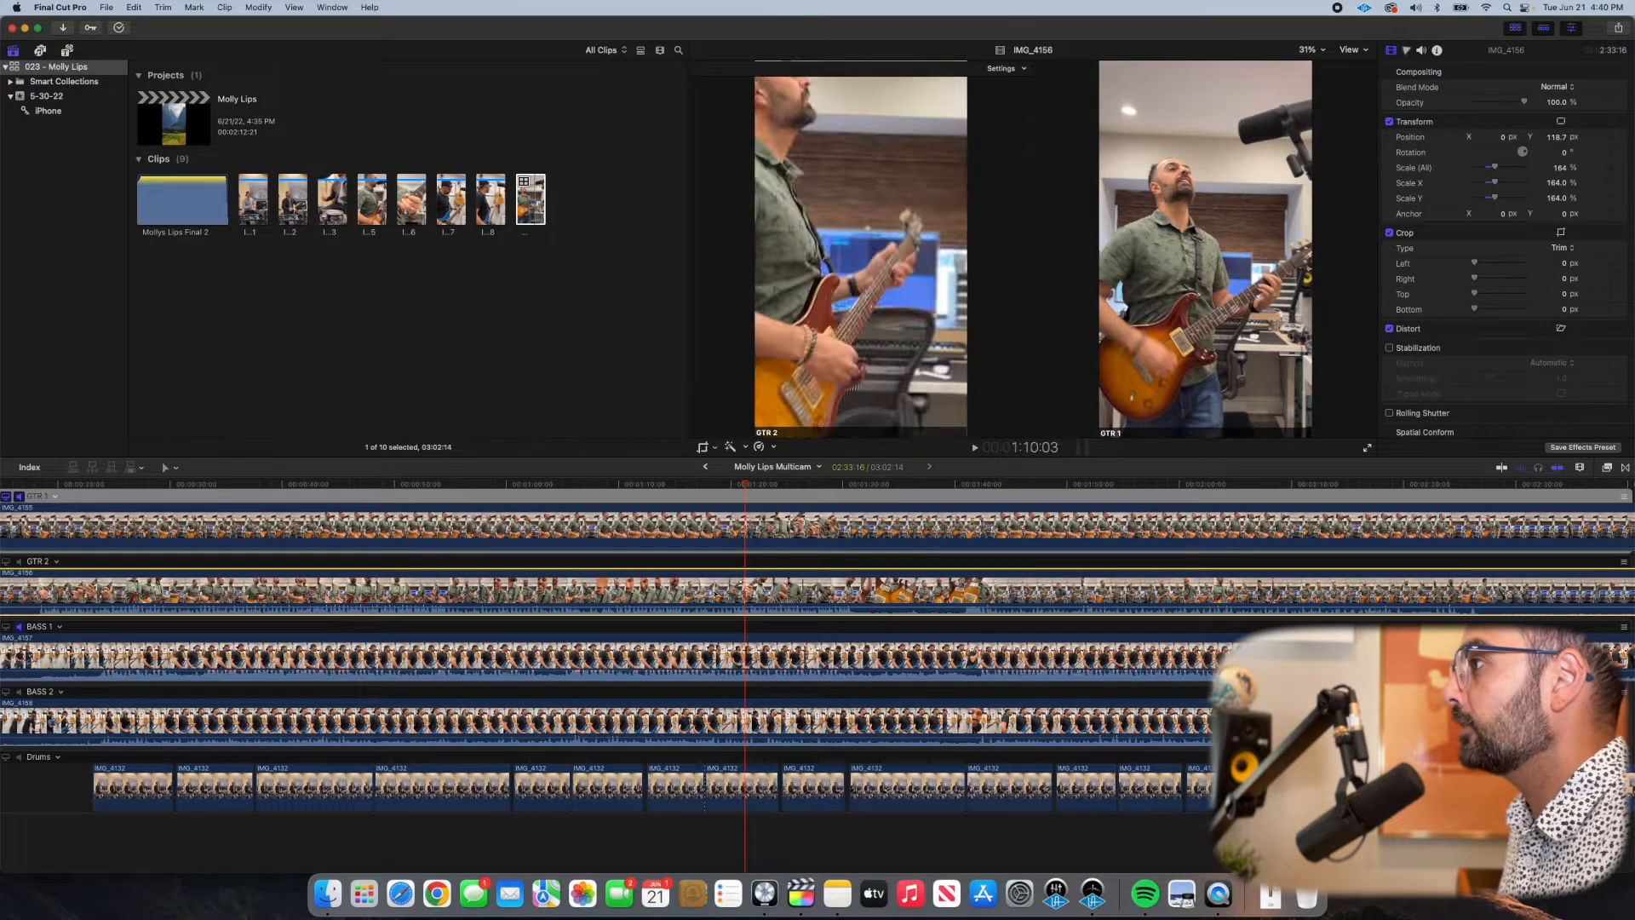
left_click(727, 593)
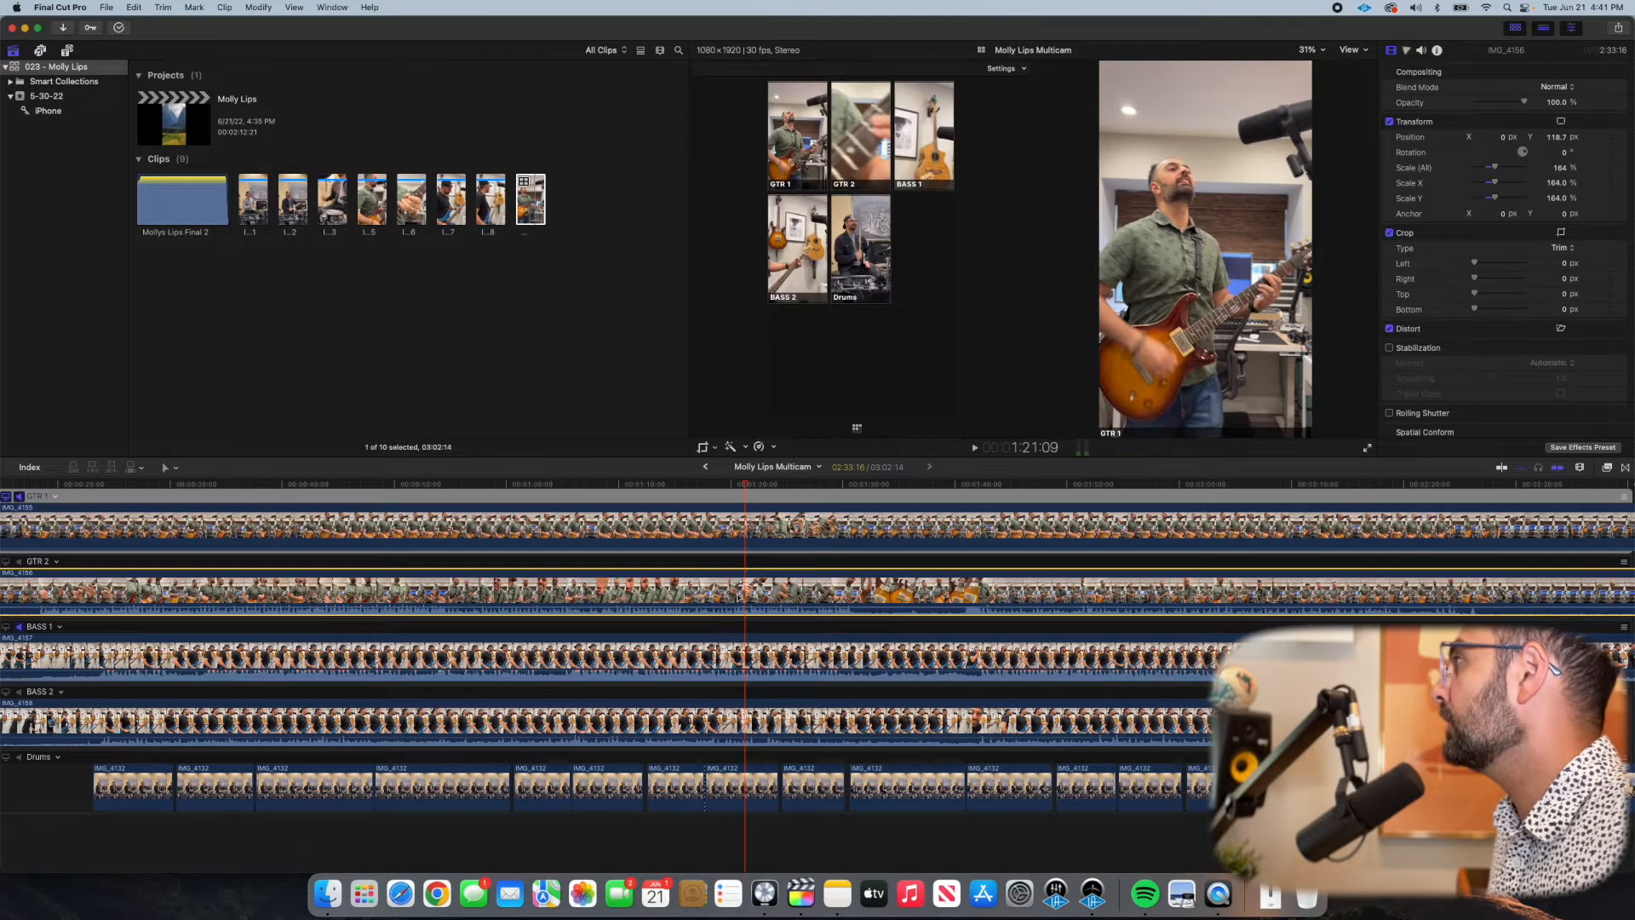
left_click(1405, 50)
left_click(1486, 91)
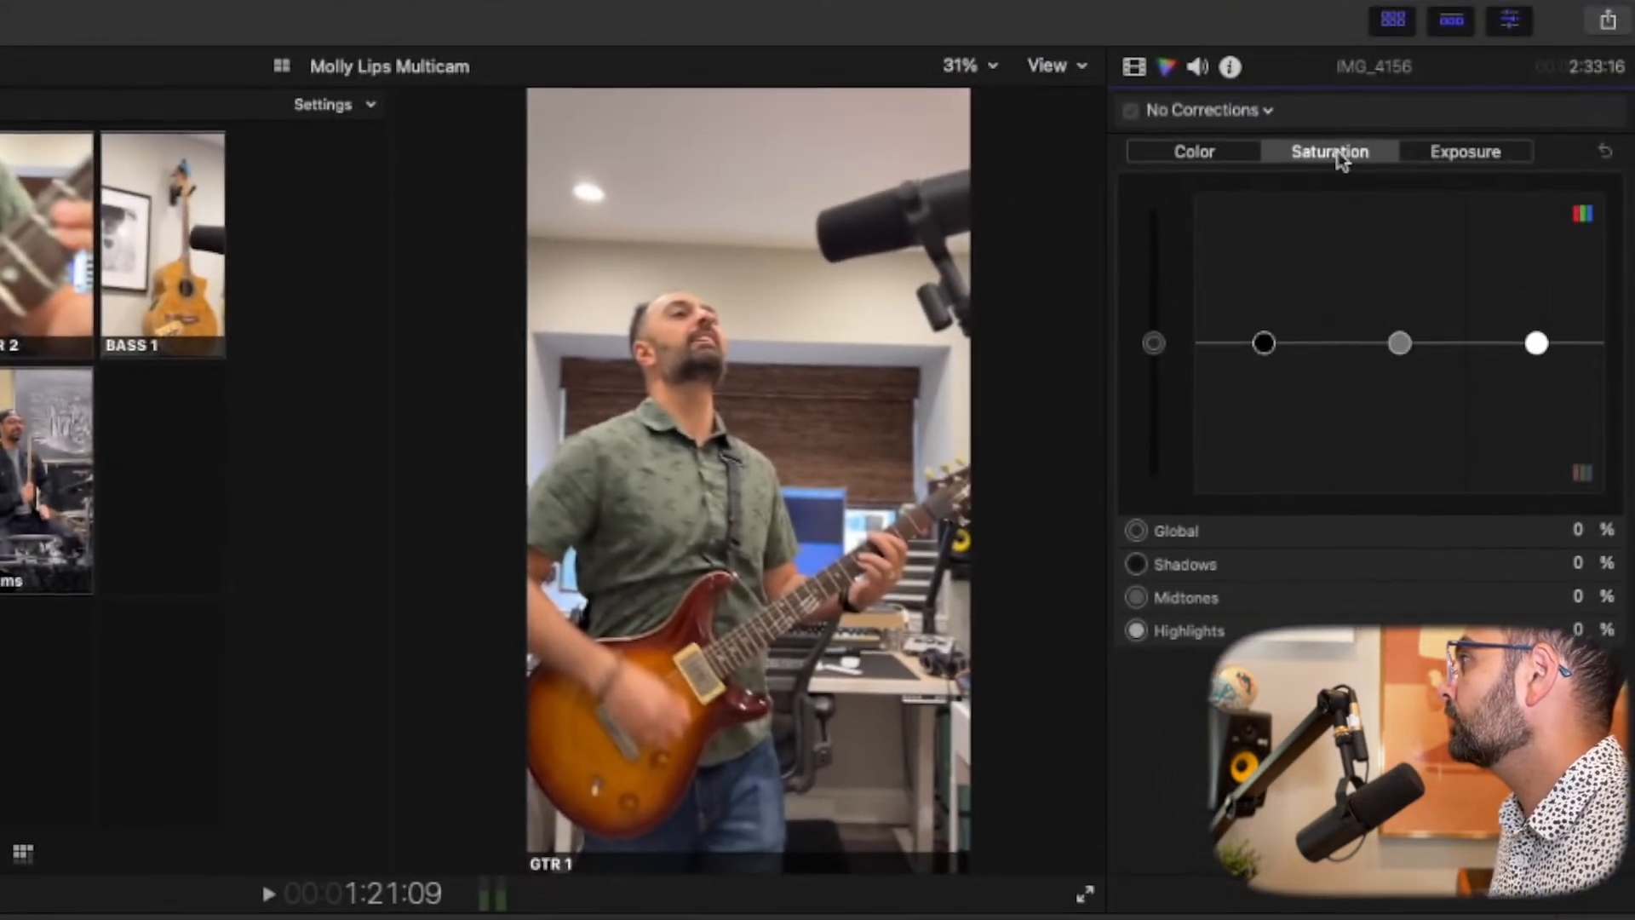
left_click_drag(1152, 343, 1160, 698)
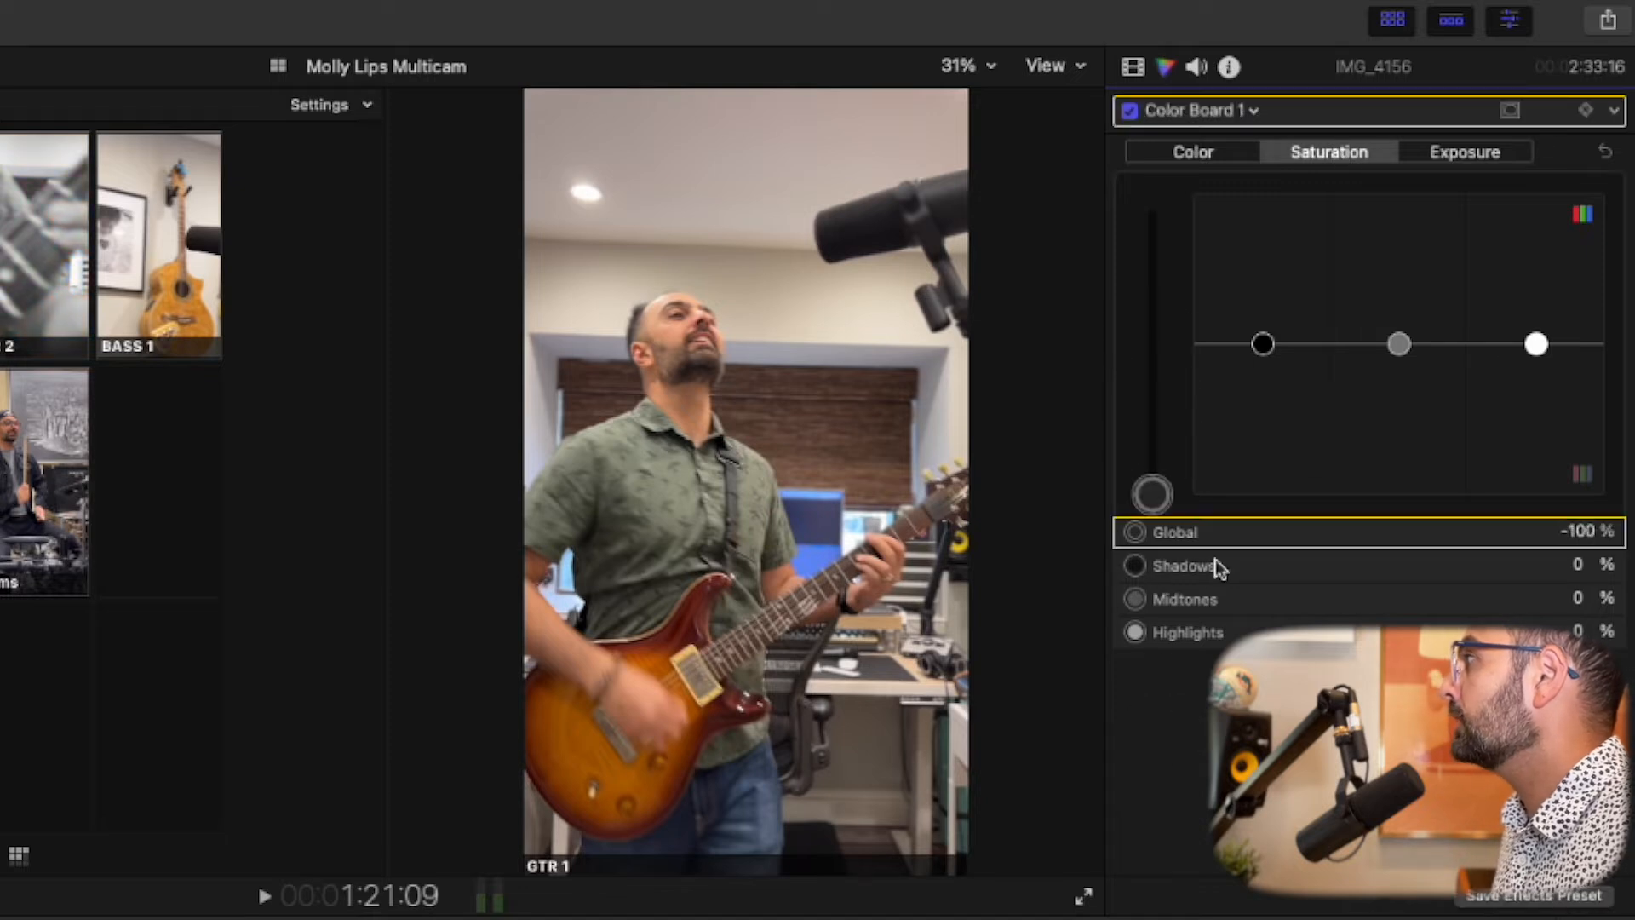
left_click(1459, 147)
left_click_drag(1265, 350, 1268, 364)
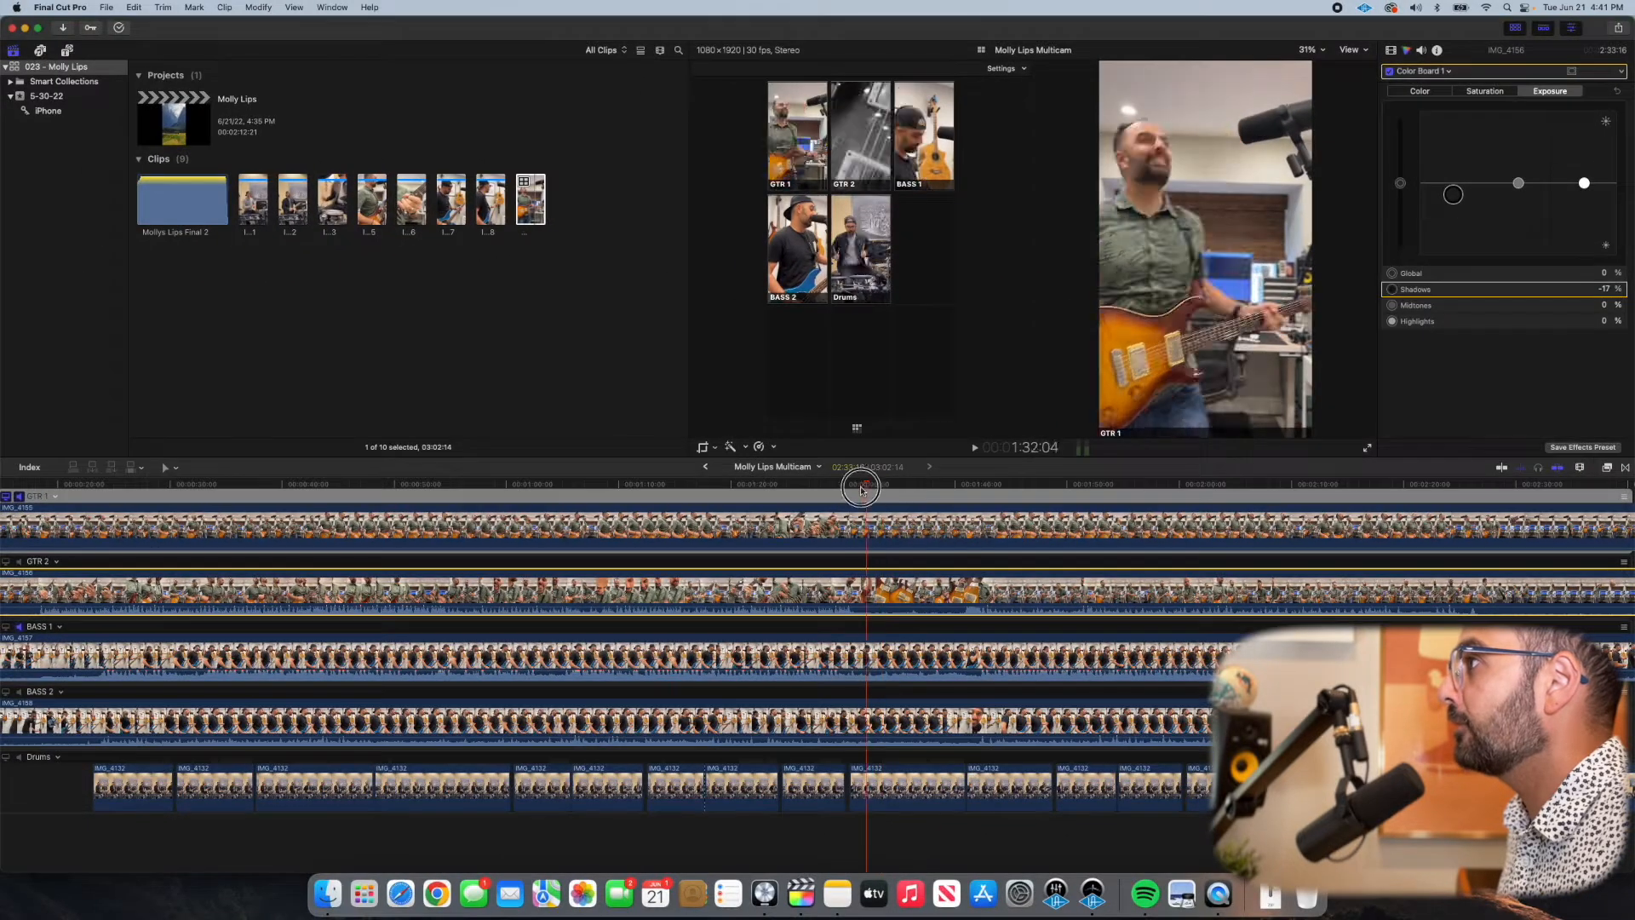
left_click_drag(861, 487, 803, 485)
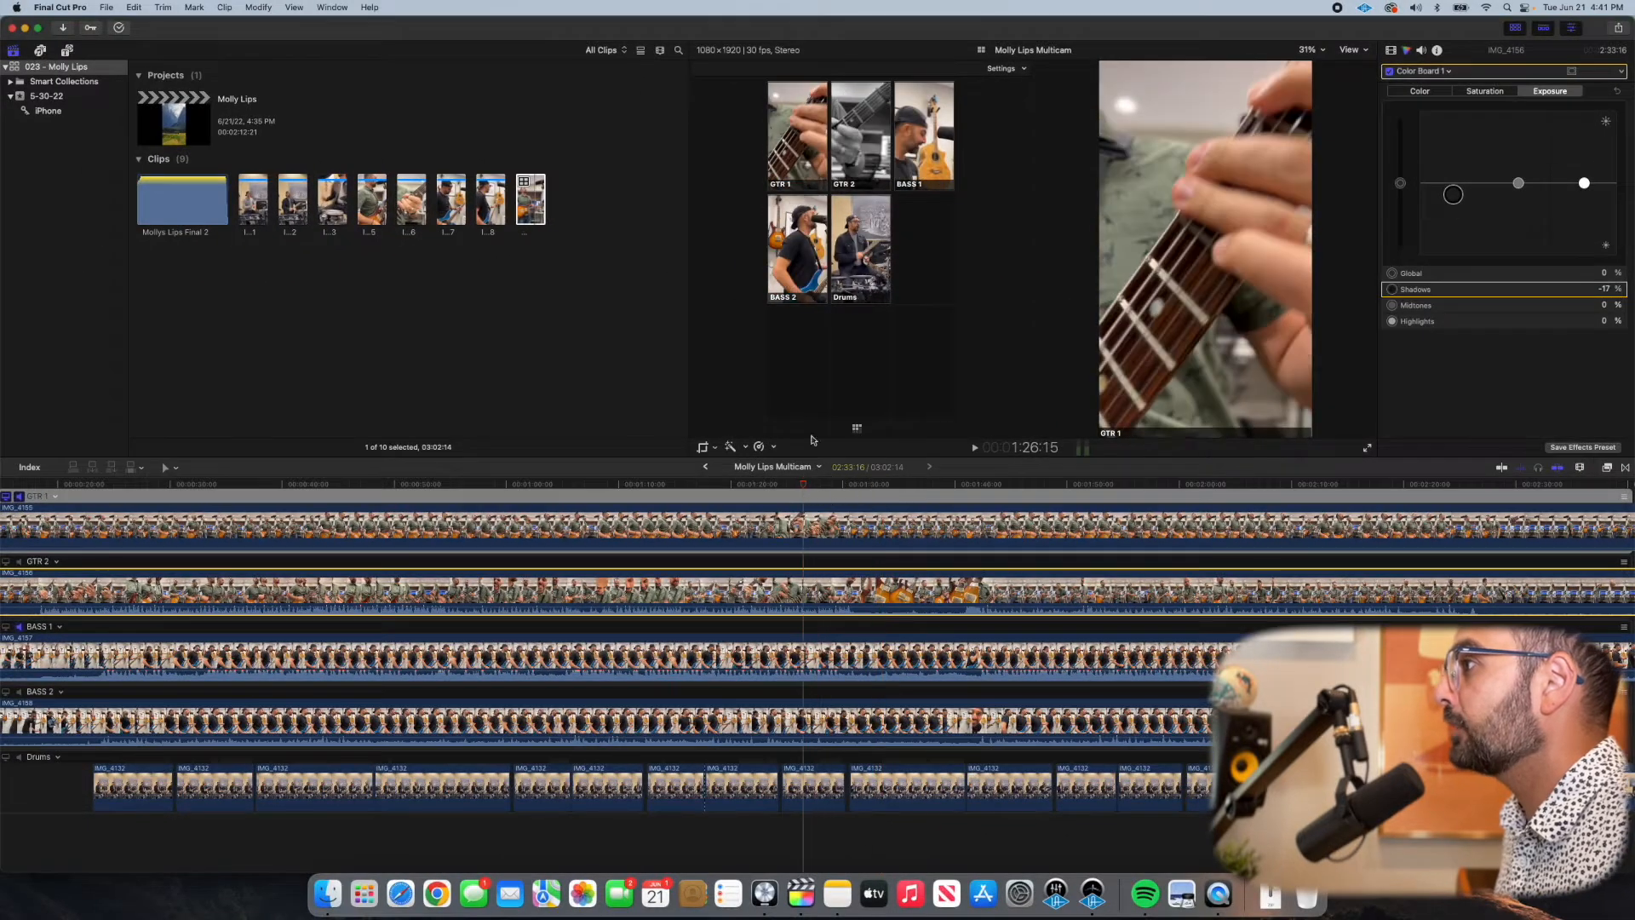
Step: Return to the Molly Lips project and play the cut section to about 3:25 to check the look of the GTR 2 segments
left_click(705, 467)
left_click_drag(688, 488, 427, 485)
key("super+equal")
key("space")
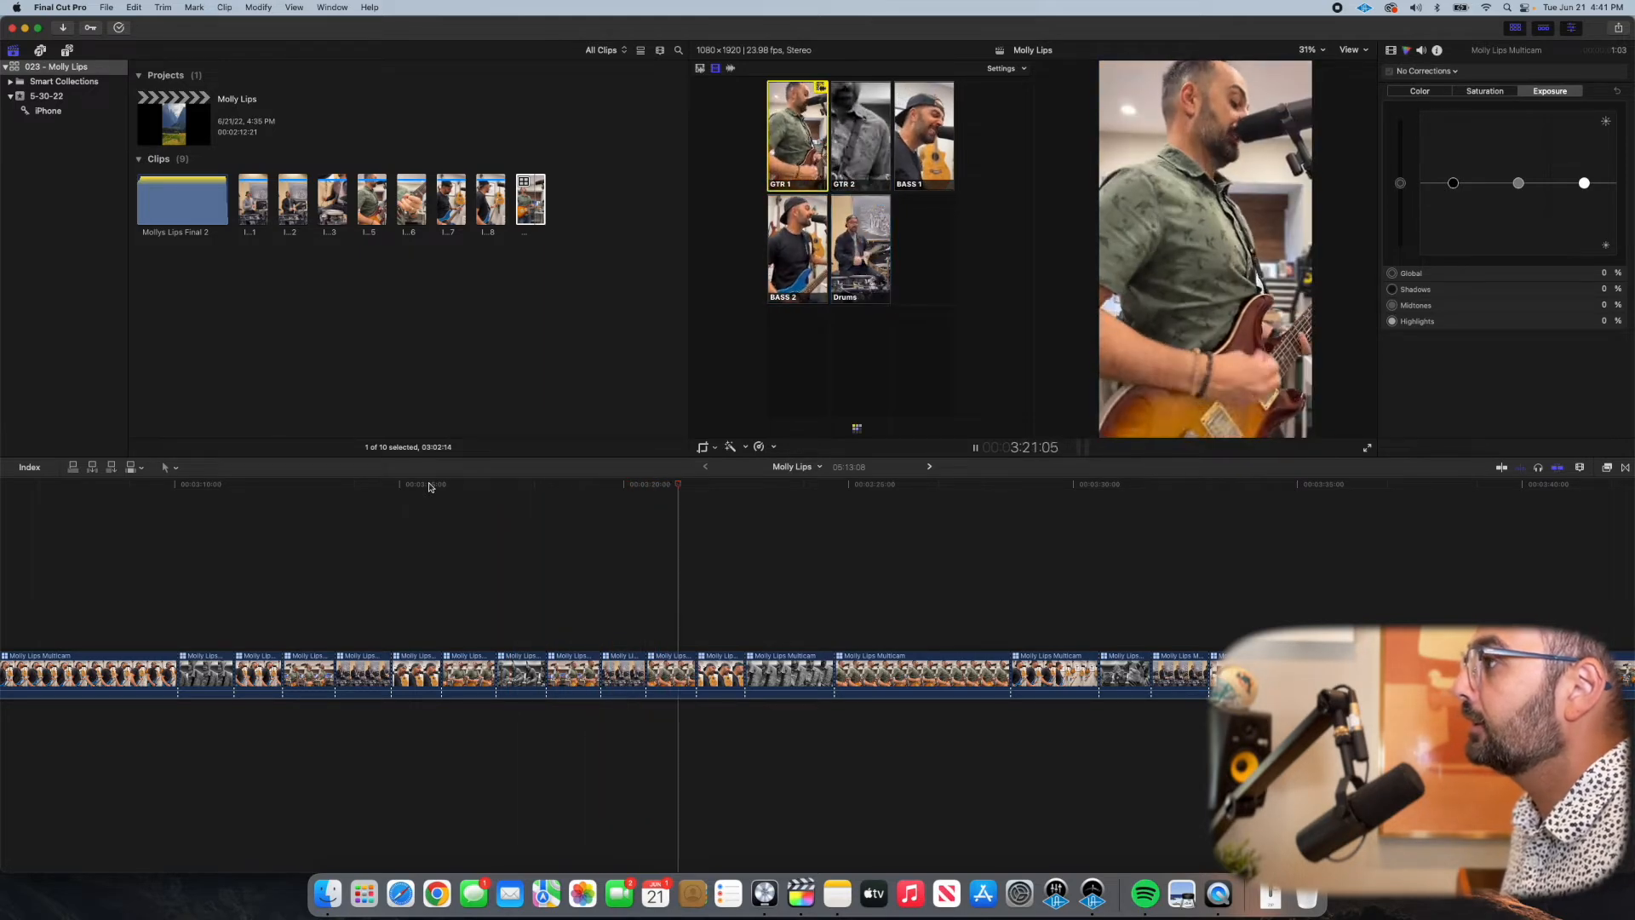
key("2")
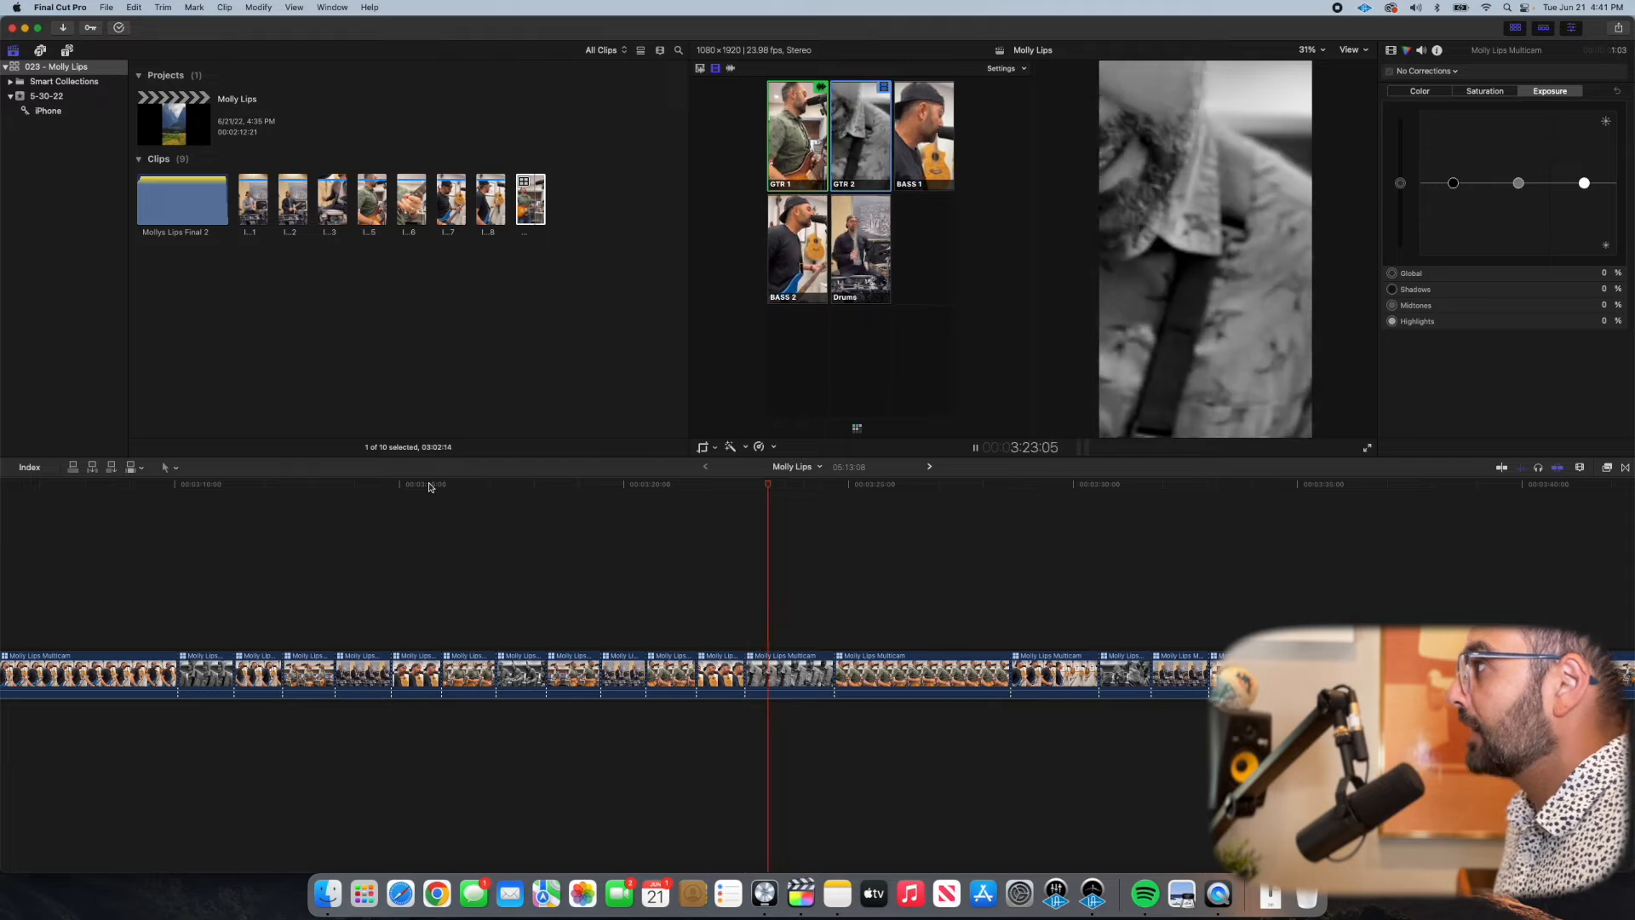
key("1")
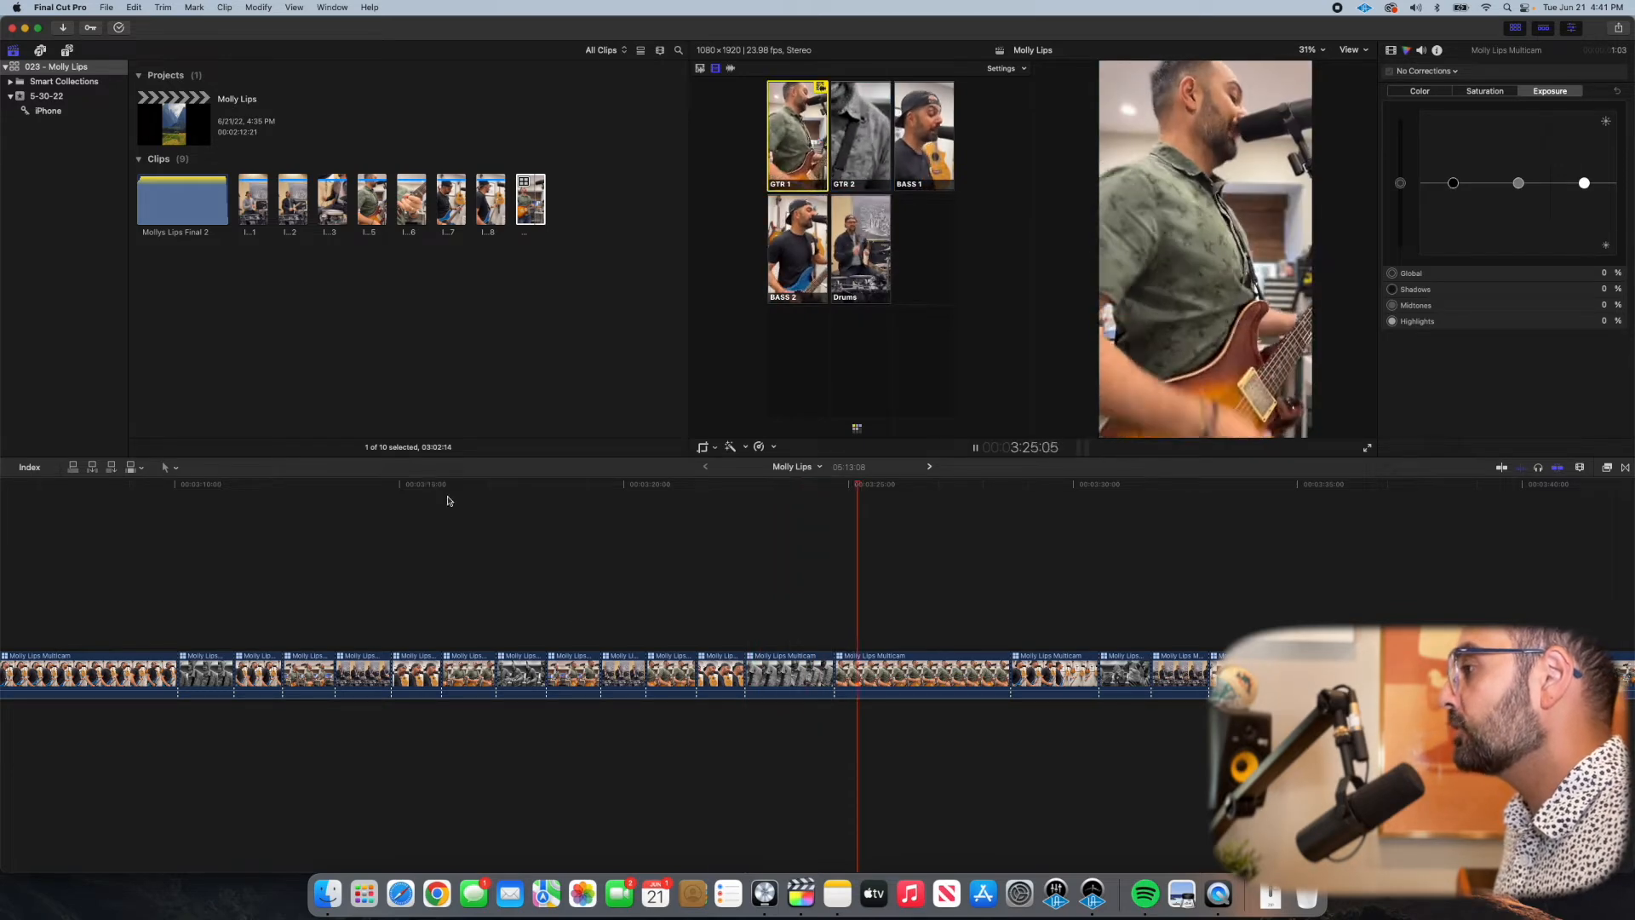
Step: Disable the Color Board correction on the GTR 2 clip inside the multicam, and check the GTR 2 segment in the project
double_click(794, 673)
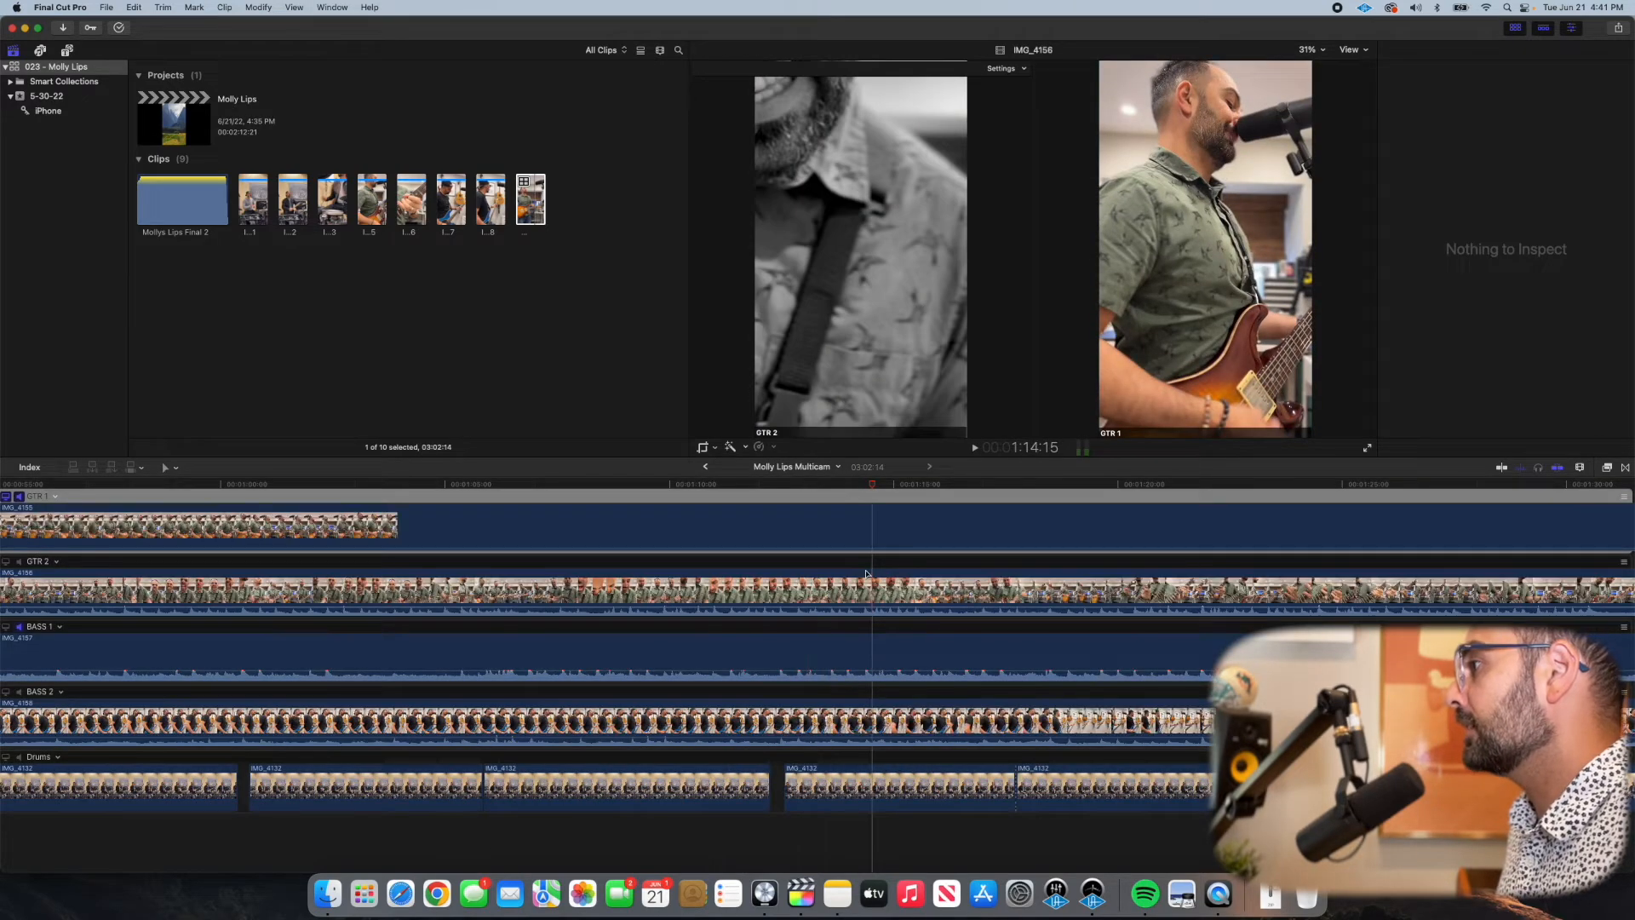
left_click(867, 585)
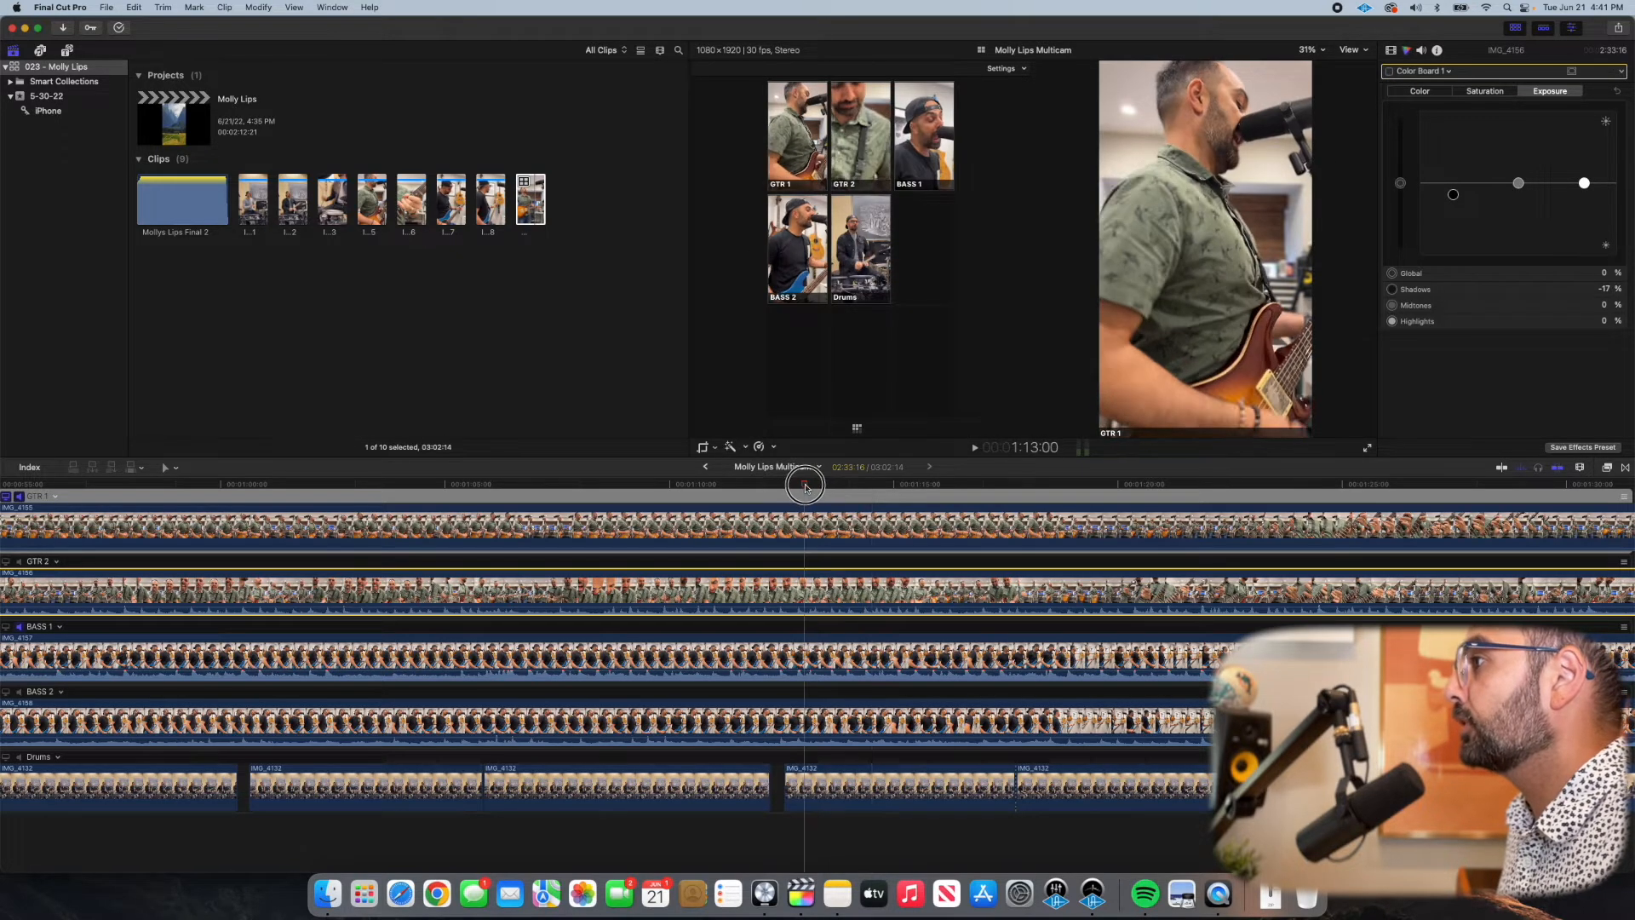
left_click(705, 467)
left_click(778, 486)
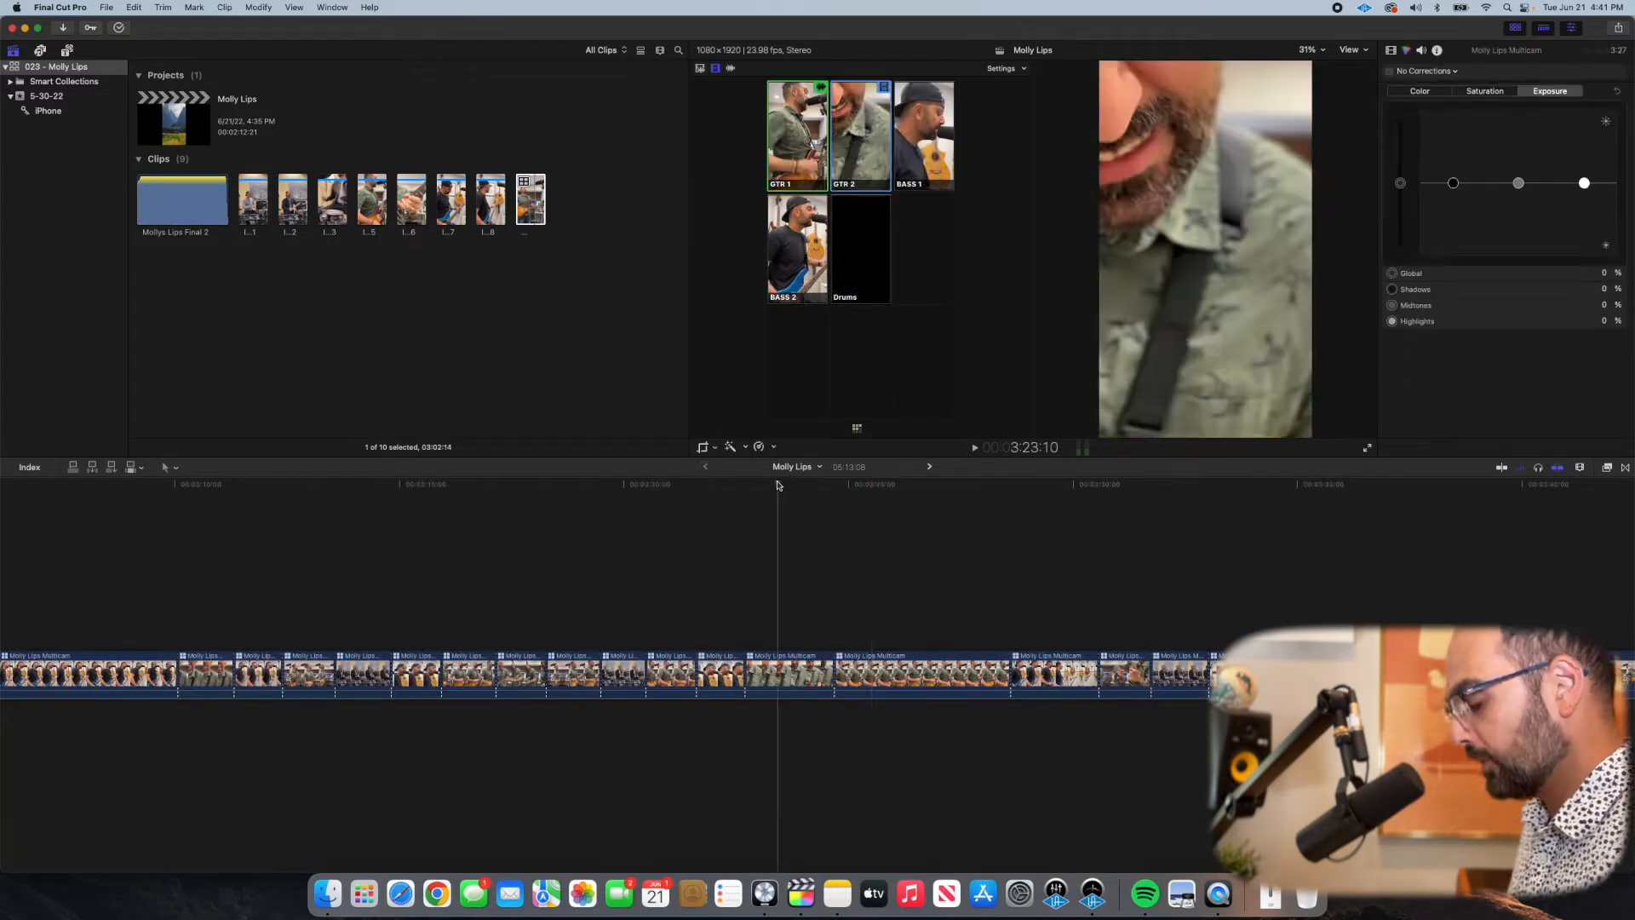
Step: Delete all the multicam segments placed after the Mollys Lips Final 2 audio at the end of the project
key("super+minus")
key("super+minus")
key("super+minus")
key("super+minus")
key("super+minus")
key("super+equal")
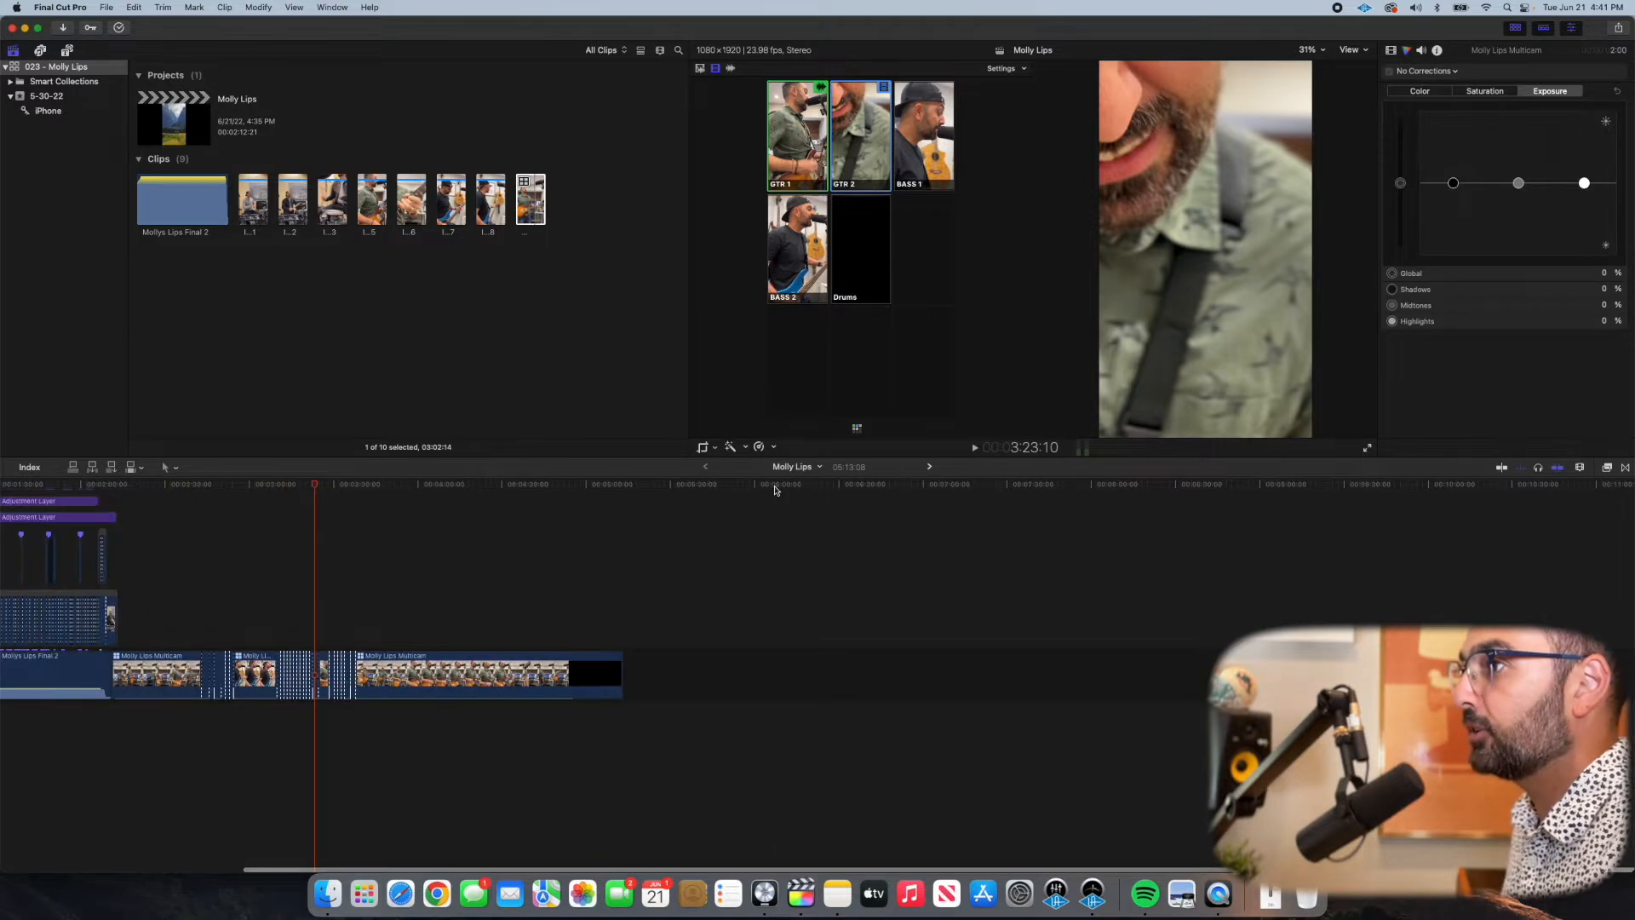
scroll(676, 529, "left", 4)
left_click_drag(790, 745, 438, 621)
key("Delete")
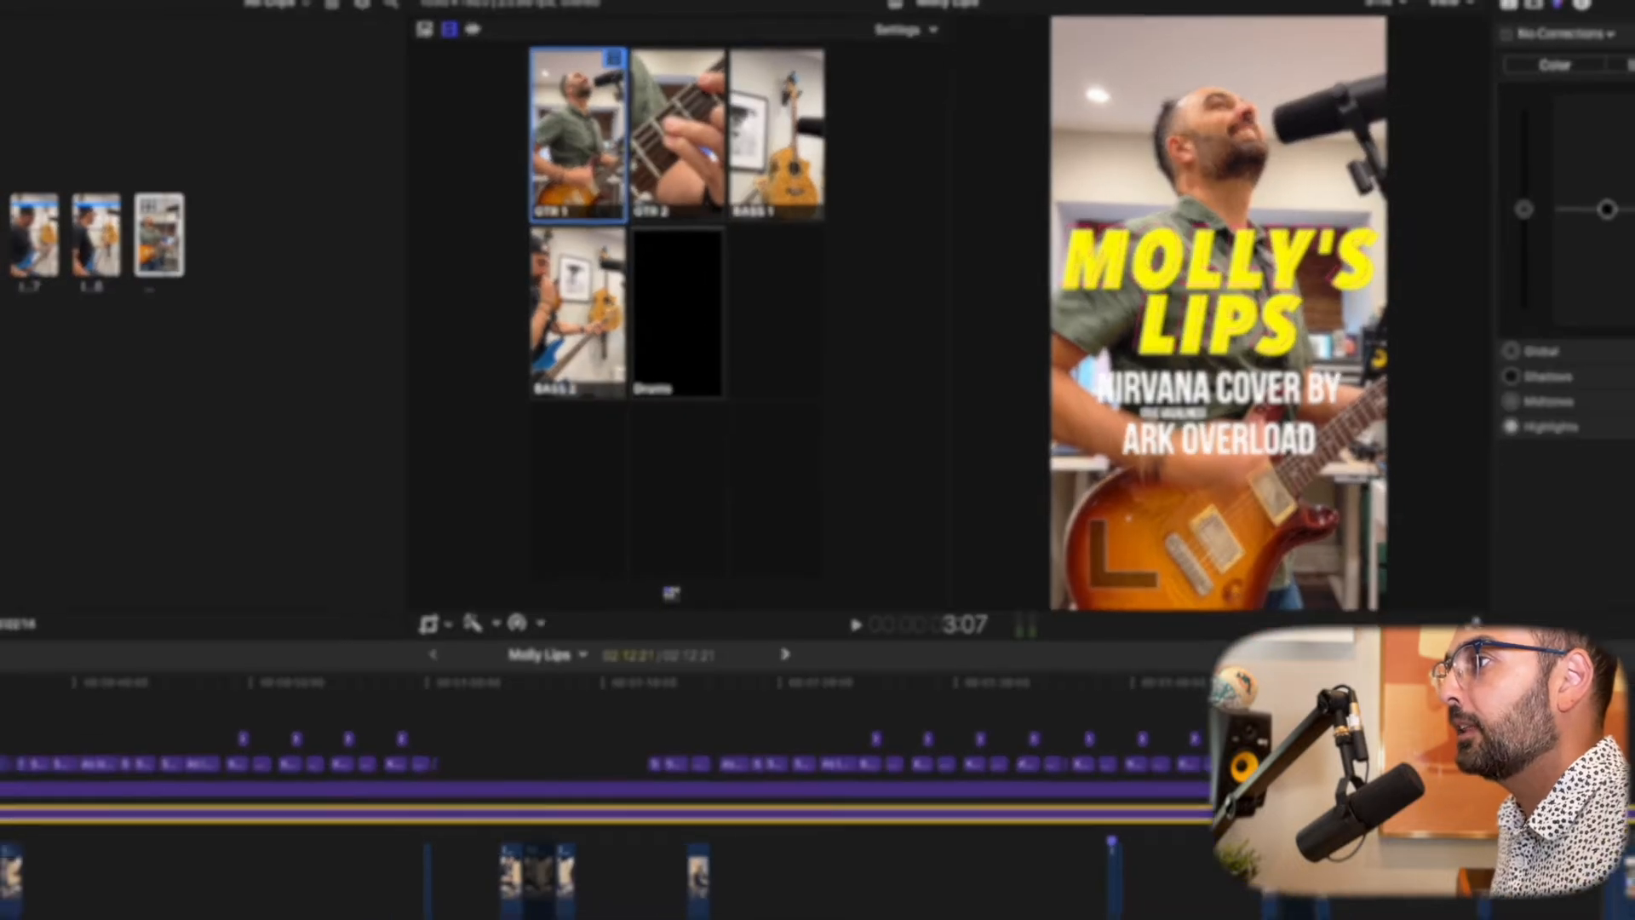
Step: Select the upper adjustment layer and skim the opening of the project between about 0:08 and 0:12
left_click(98, 540)
left_click(145, 553)
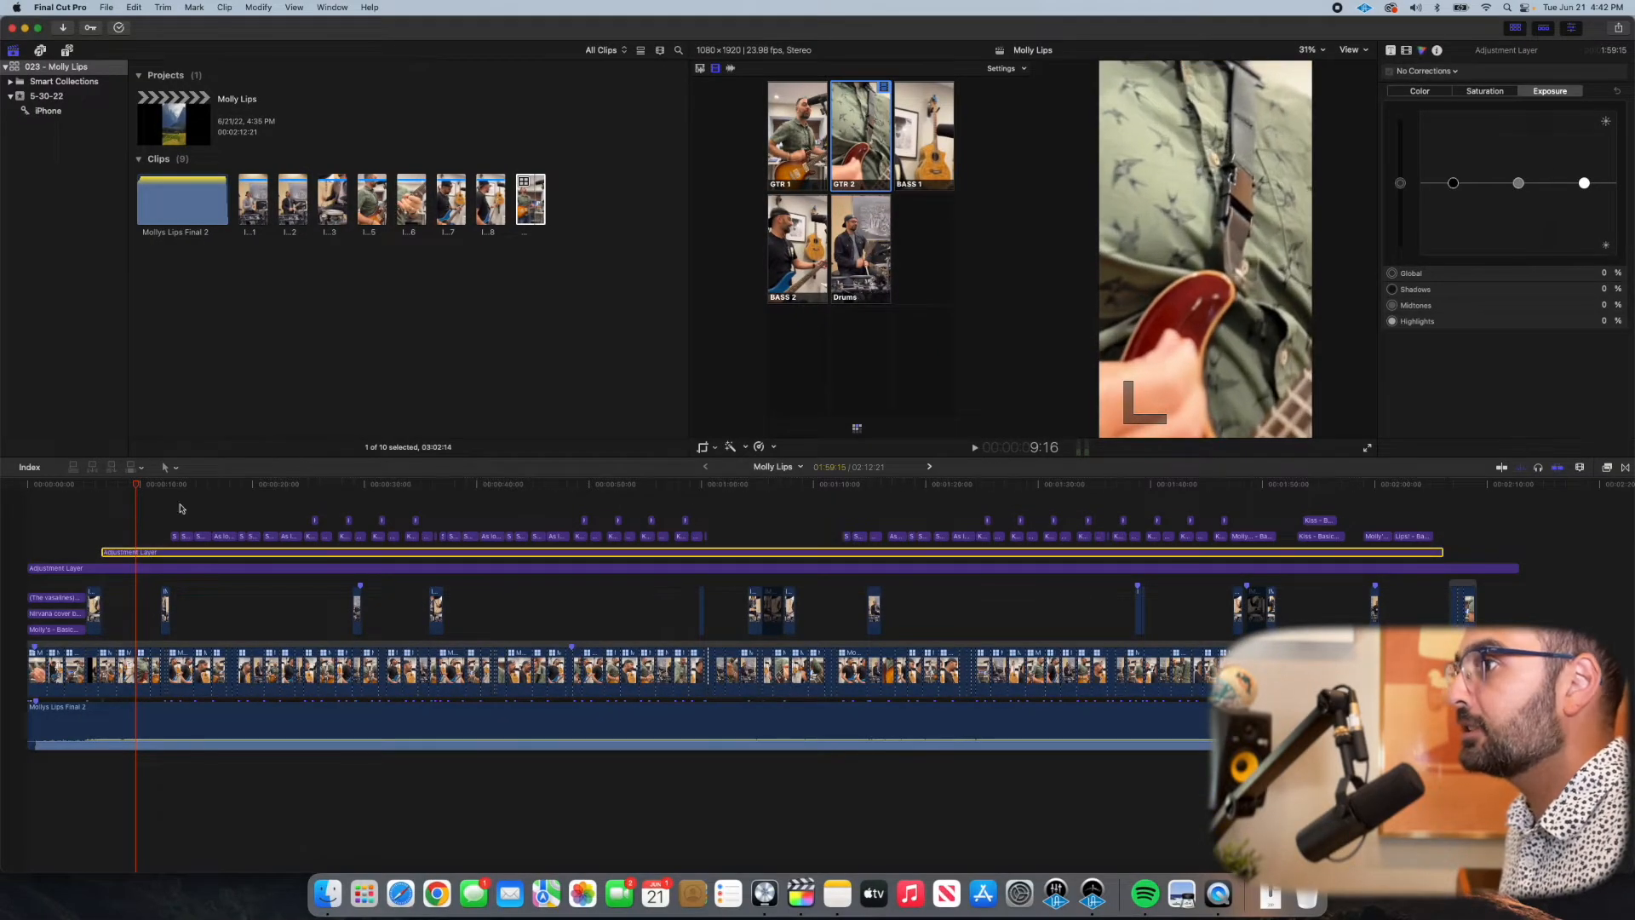
left_click_drag(144, 487, 168, 486)
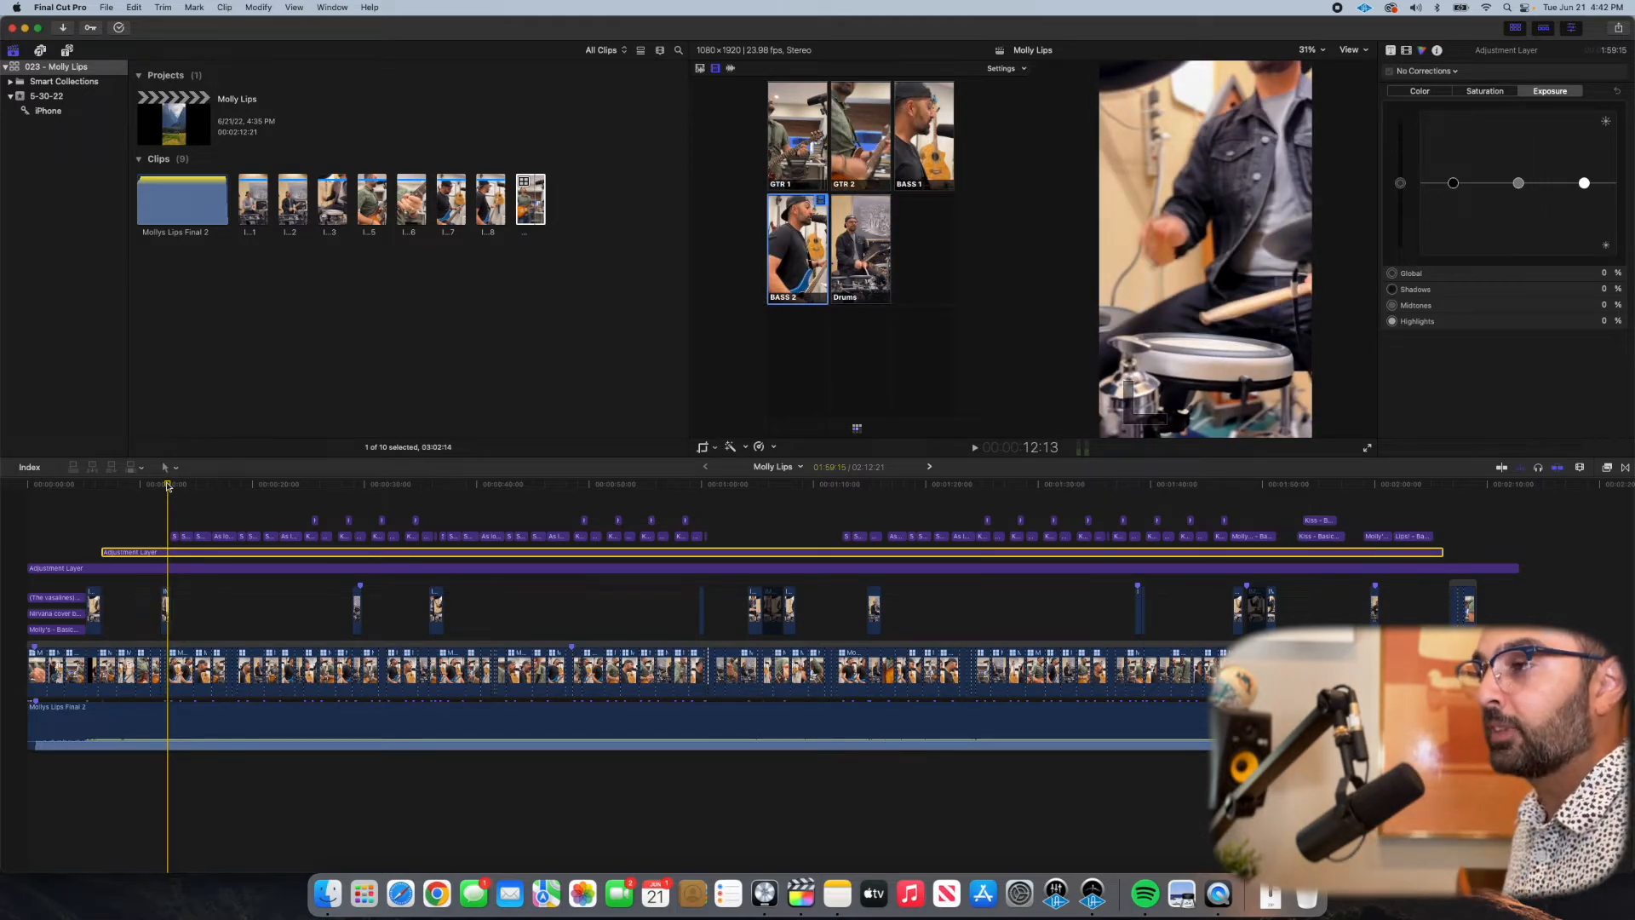
left_click(116, 487)
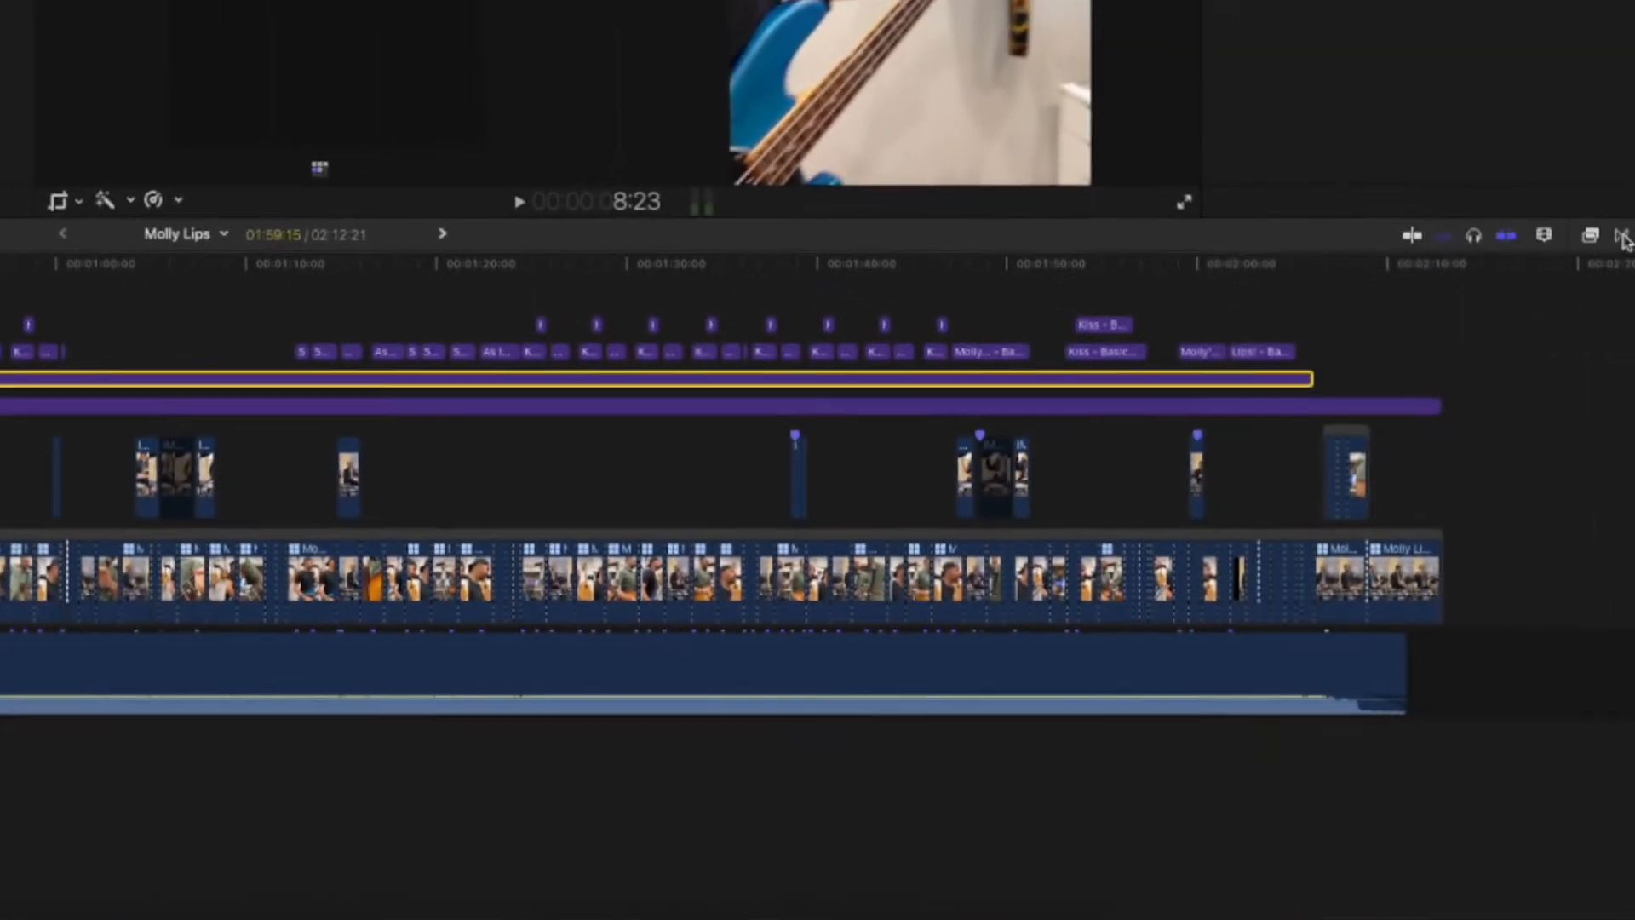
Step: Search the installed effects for "handh" and view the Handheld shakiness setting on the selected adjustment layer
left_click(1617, 302)
left_click(1593, 230)
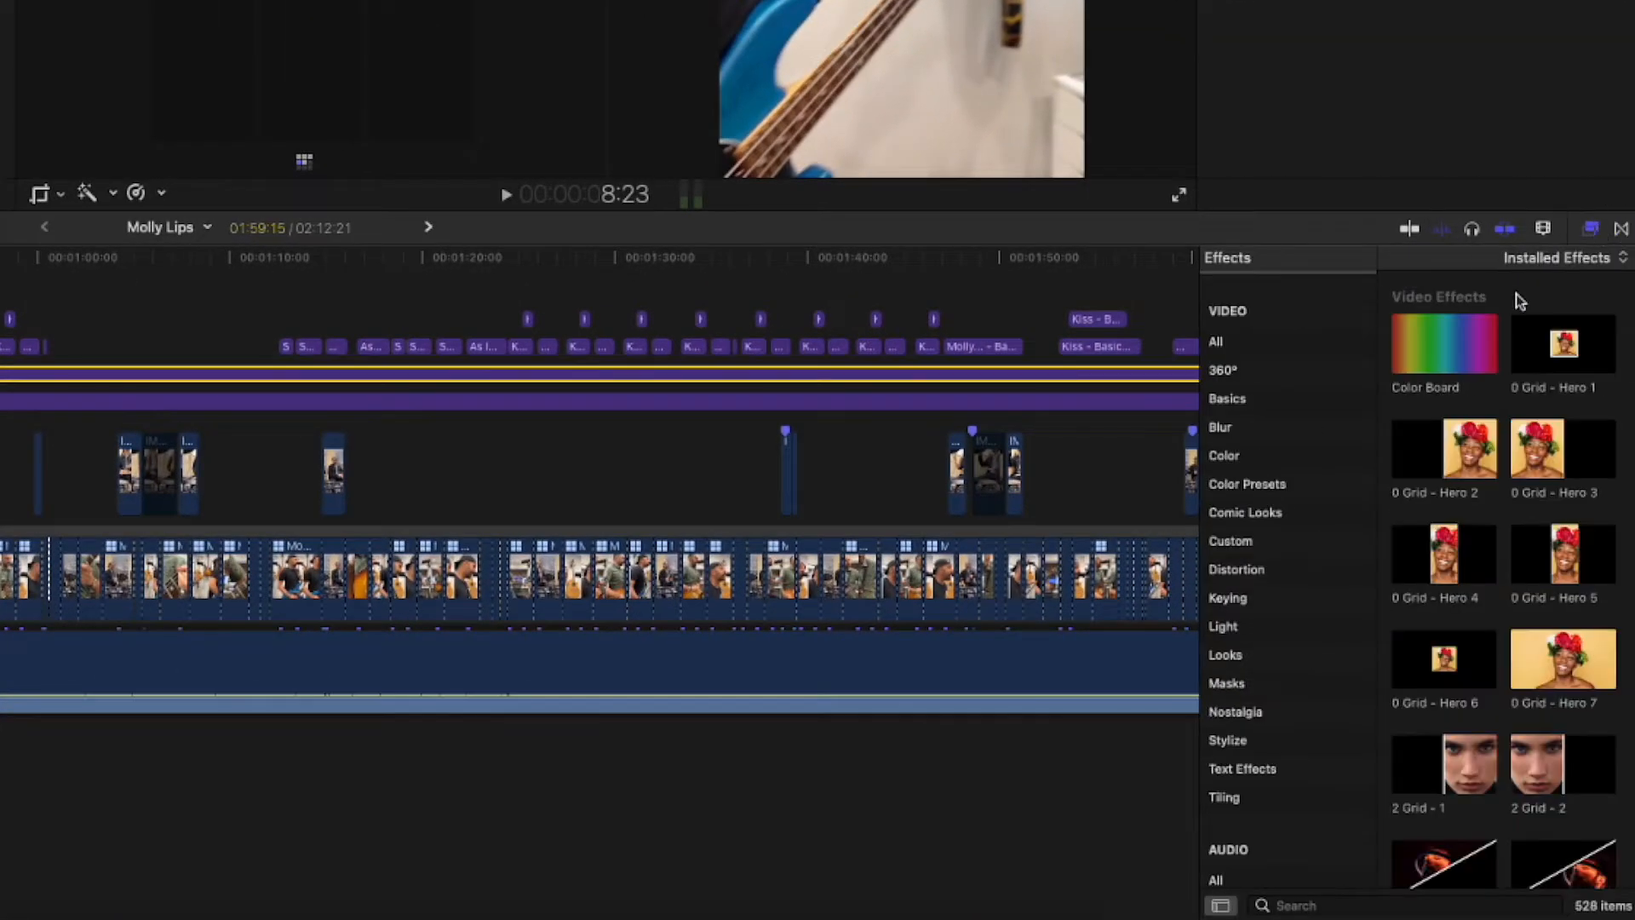
type("handhe")
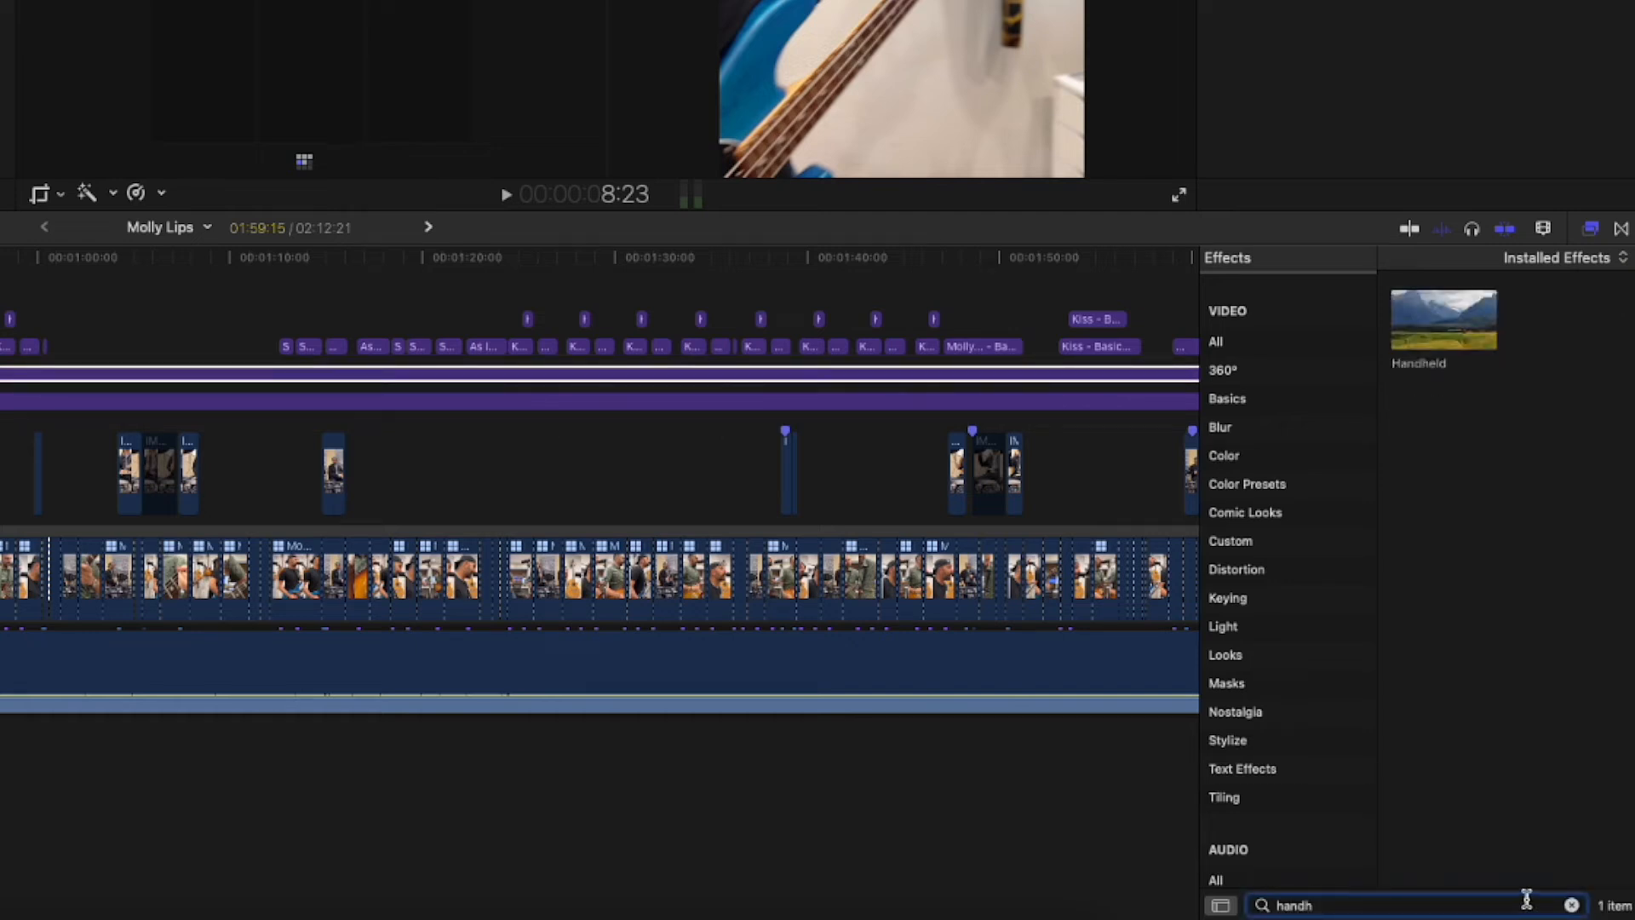
left_click(1, 766)
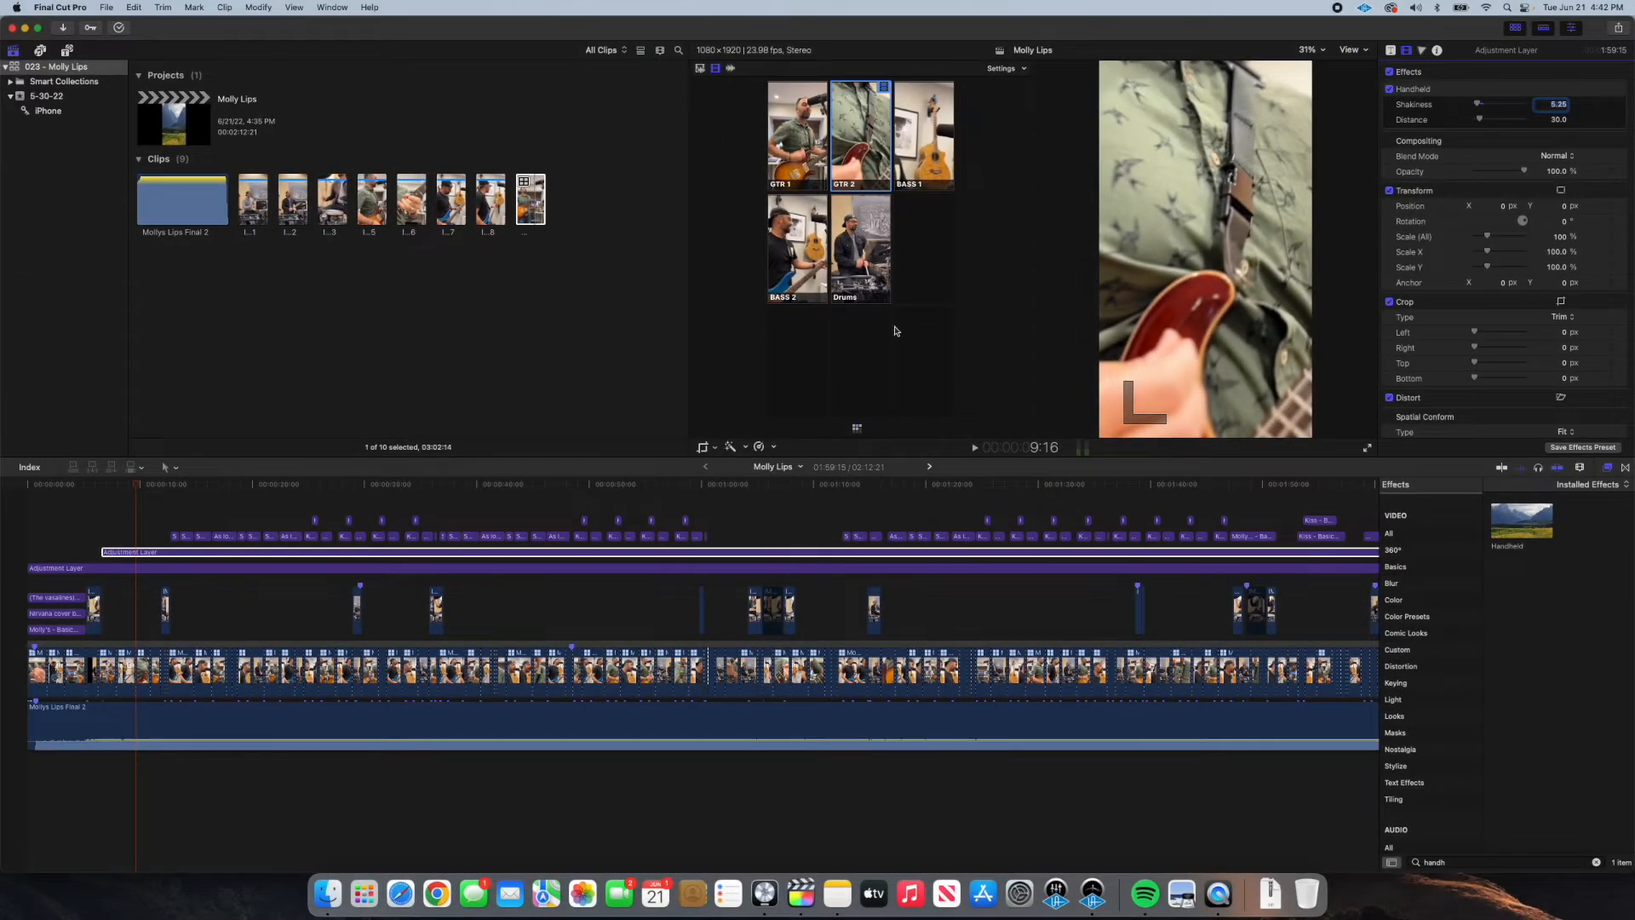
Step: Scrub through the first 40 seconds of the project to examine the adjustment layers, lyric titles and connected clips
mouse_move(124, 492)
left_mouse_down()
mouse_move(94, 482)
mouse_move(138, 483)
mouse_move(102, 484)
mouse_move(116, 487)
left_mouse_up()
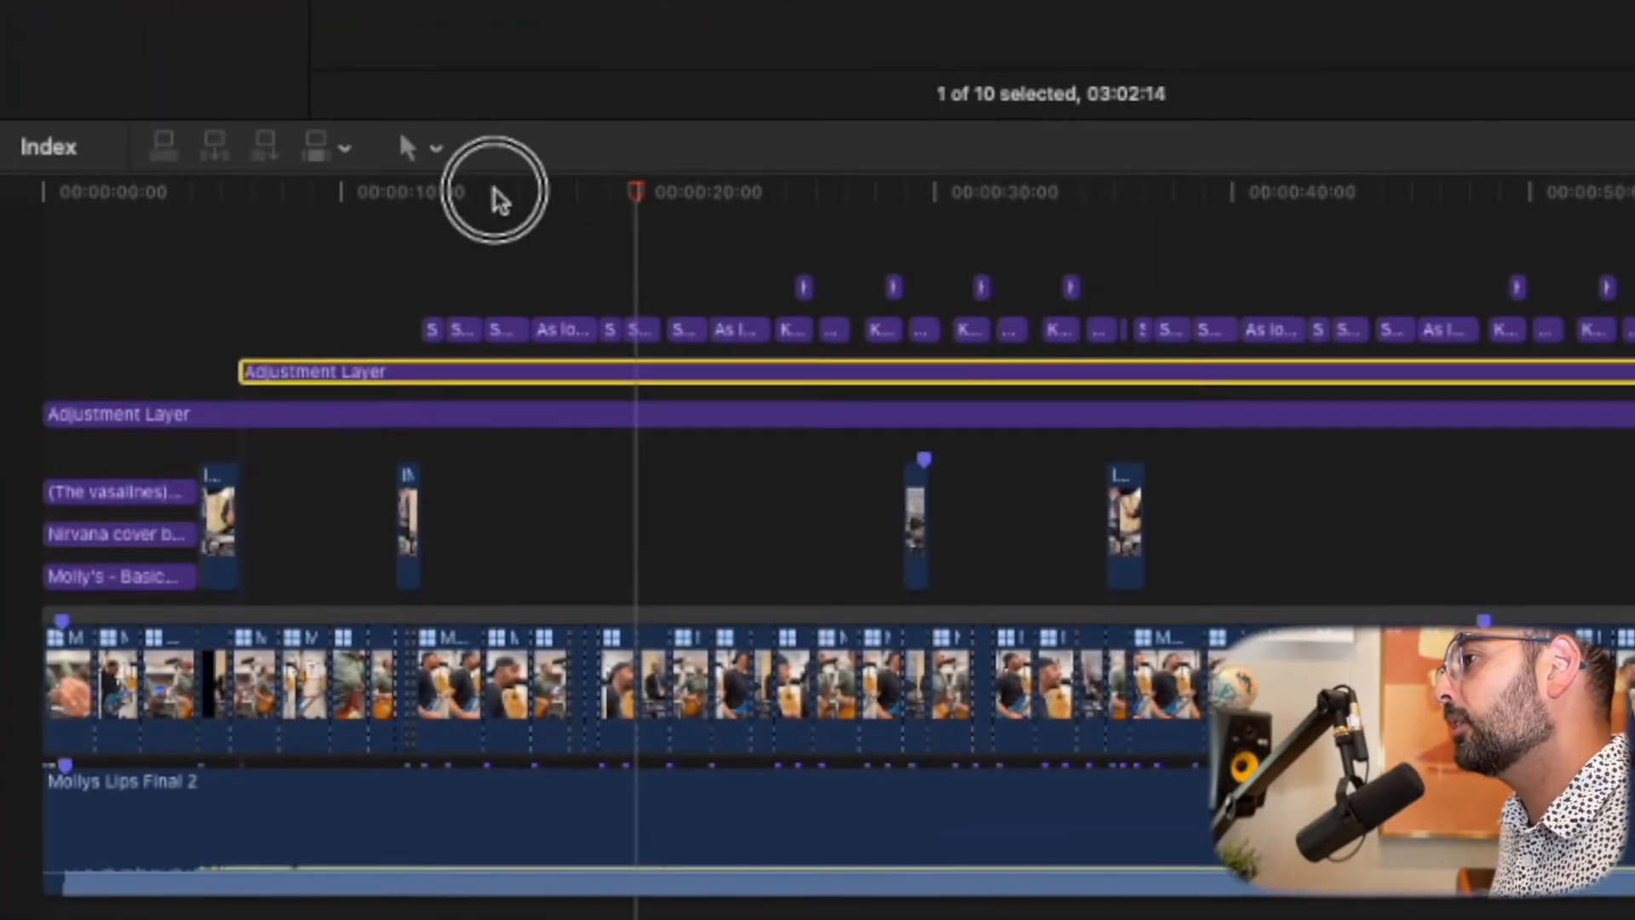
left_click_drag(420, 272, 576, 264)
left_click_drag(682, 183, 860, 191)
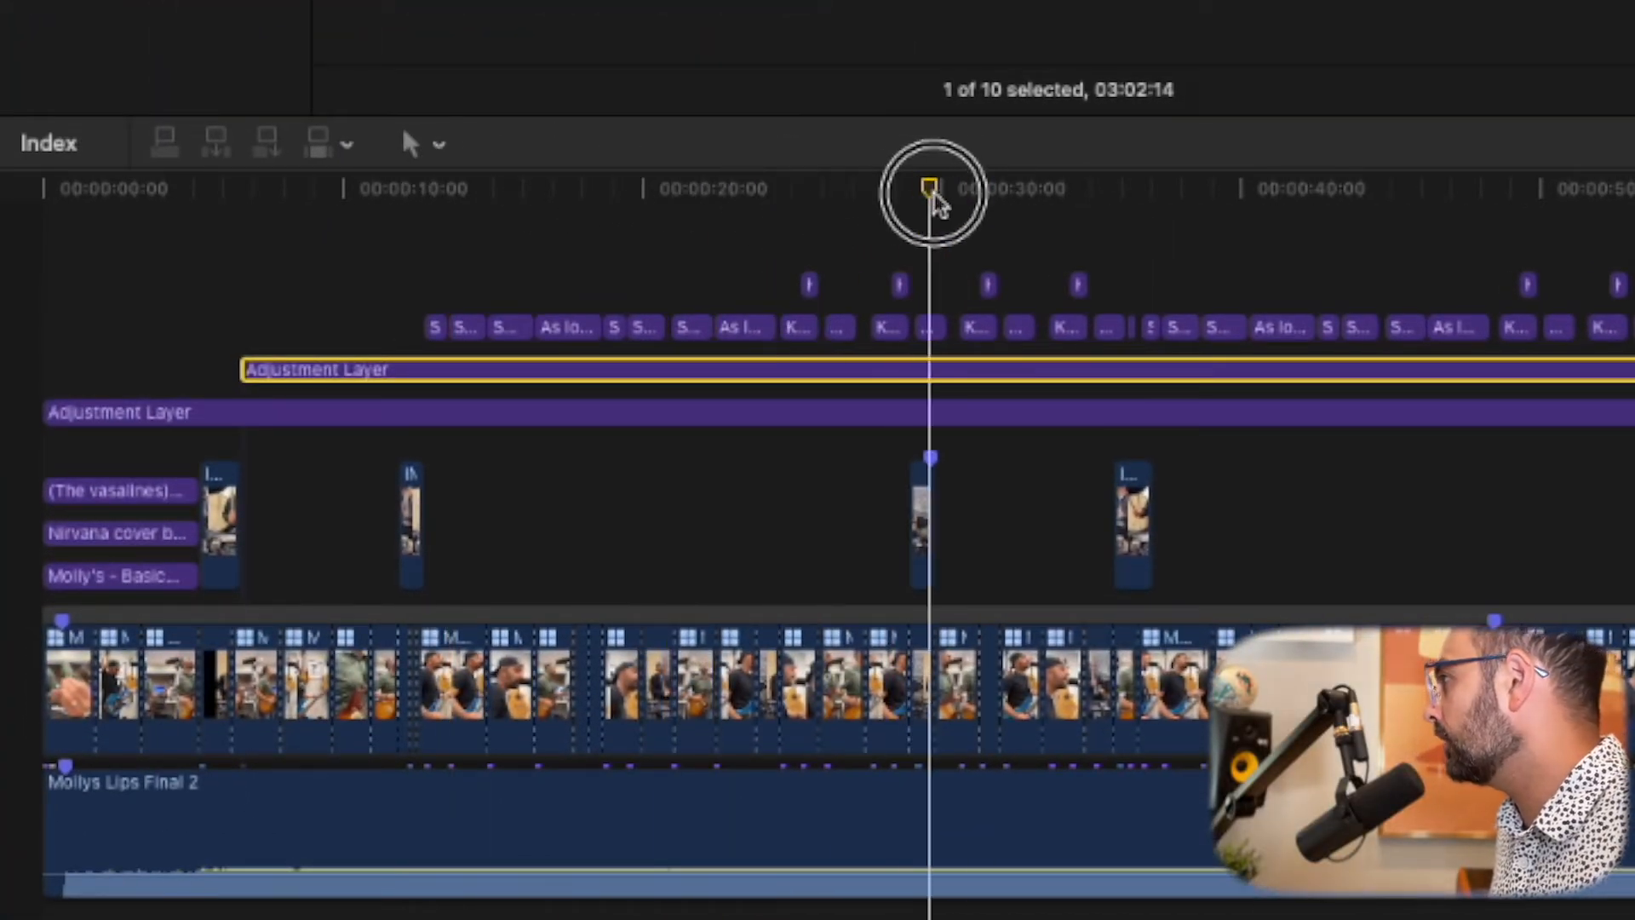
left_click_drag(1207, 229, 1230, 219)
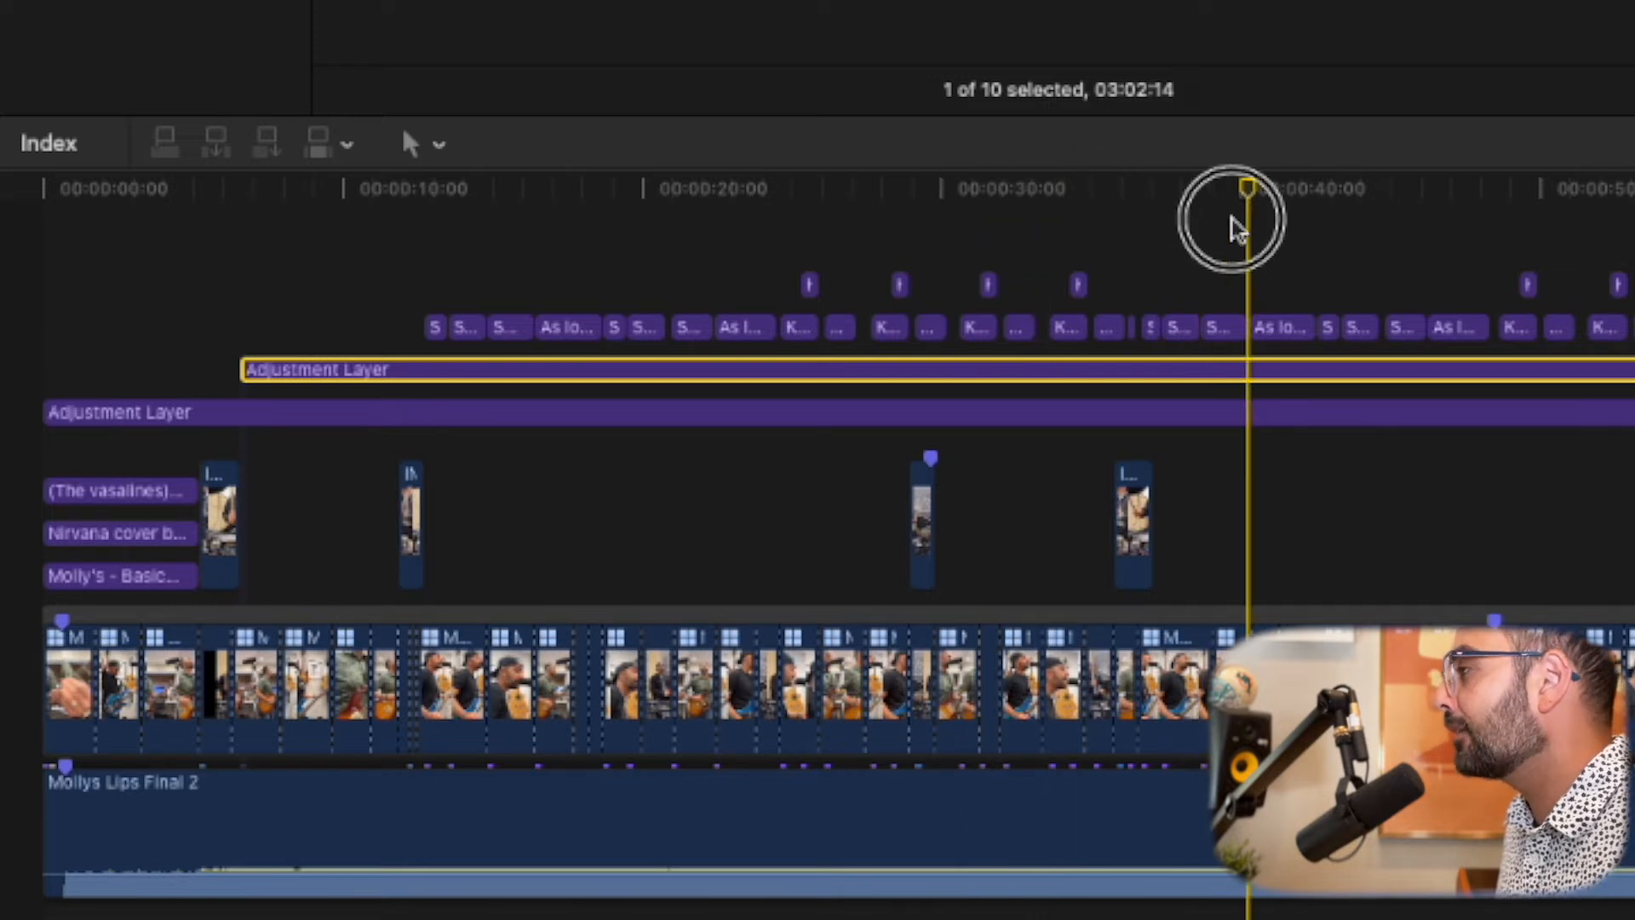